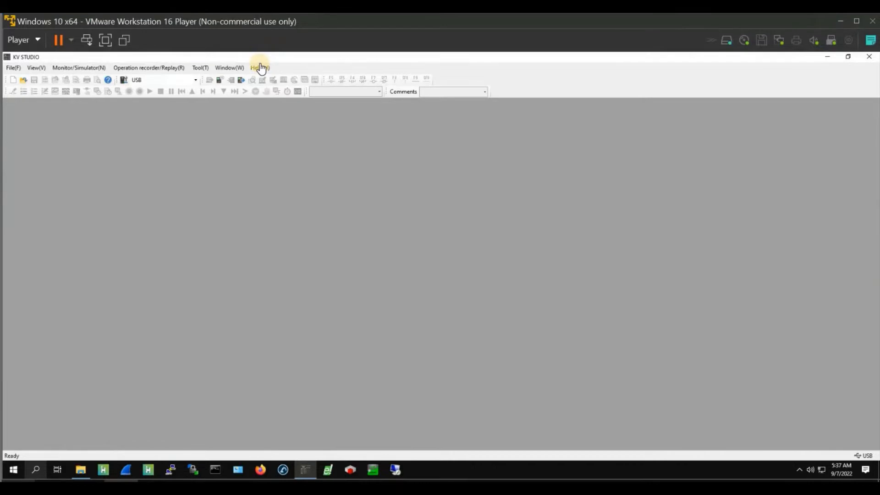
Check the KV STUDIO version information and close it again.
left_click(260, 68)
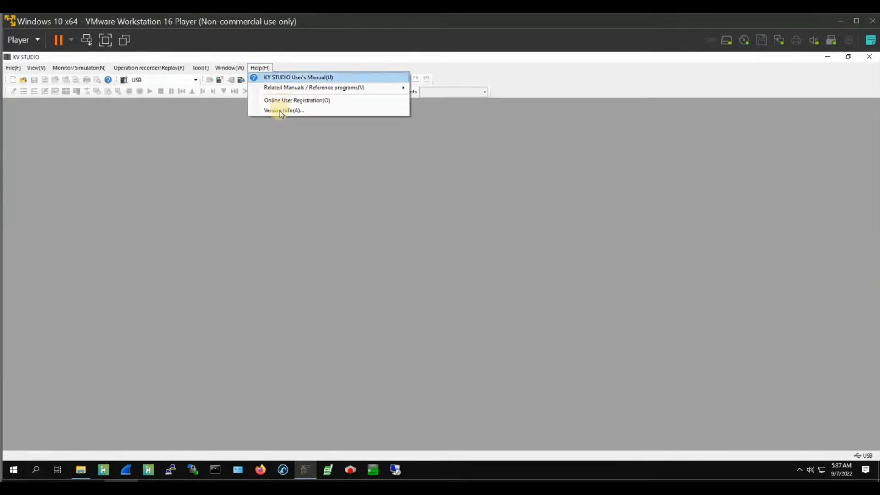
left_click(282, 119)
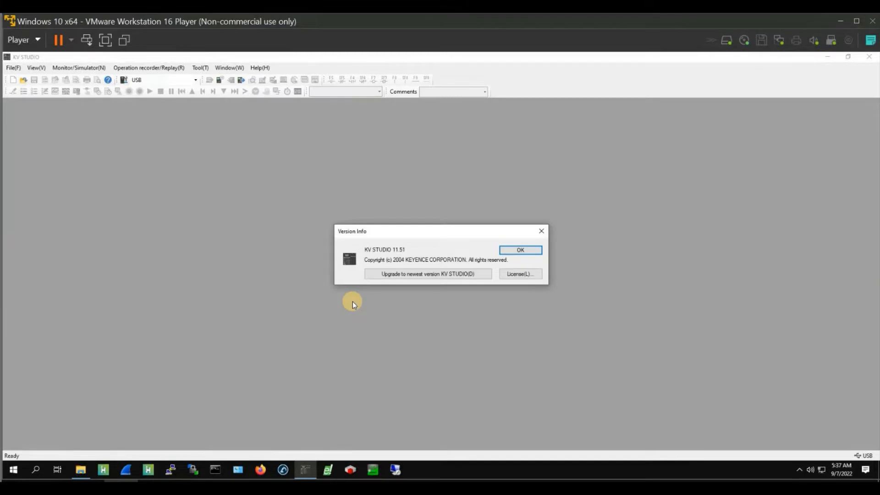
left_click(540, 233)
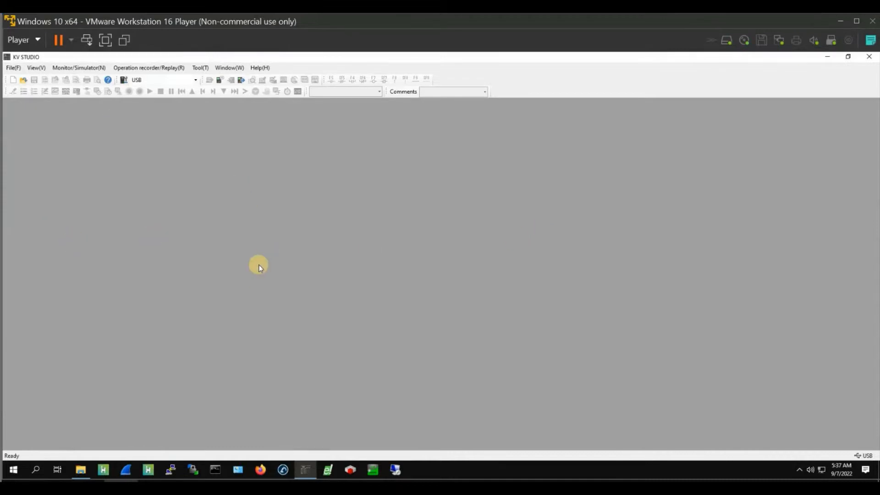
Create a new project named myopcuademo_en for the KV-8000 PLC and postpone the operation recorder setting.
left_click(17, 72)
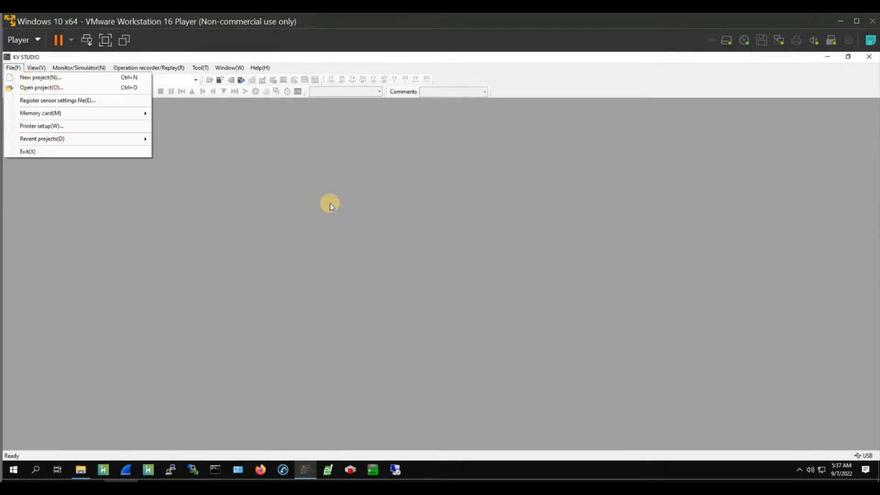
key("Down")
key("Return")
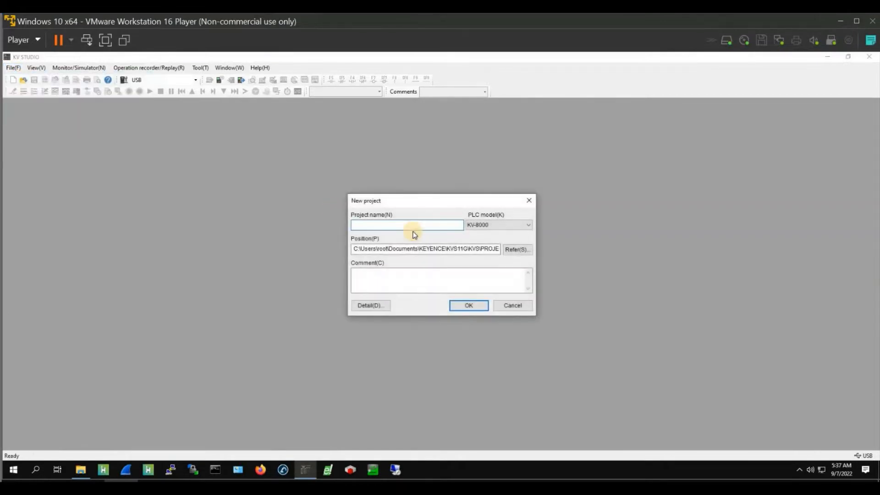
type("myopcuademo_en")
key("Return")
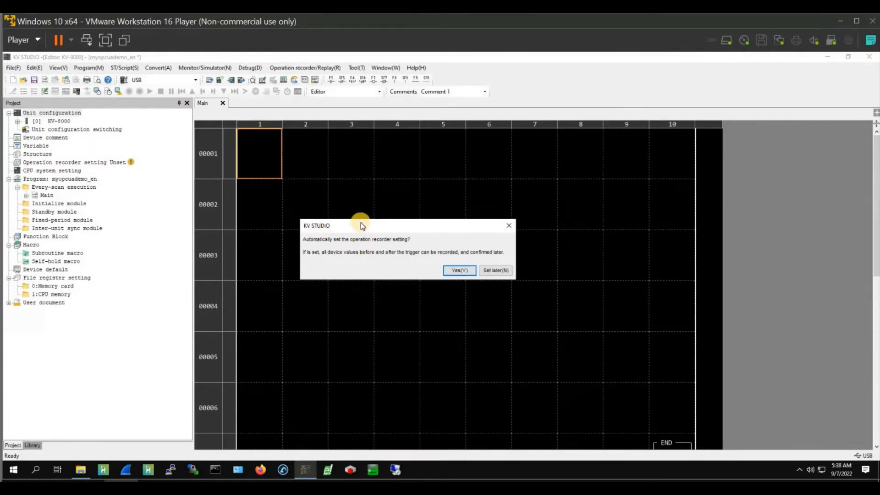
left_click(495, 270)
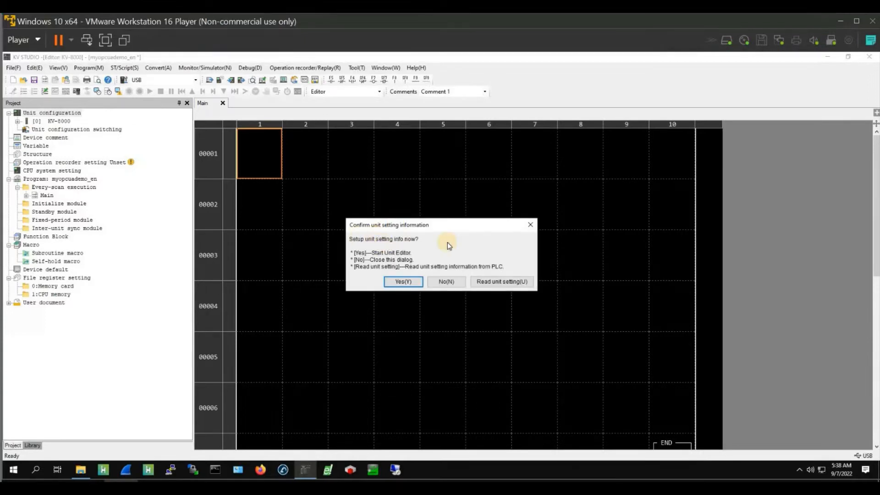
Start setting up the unit information in a maximized Unit Editor and show the KV-8000 unit's setup parameters in a widened pane.
left_click(406, 280)
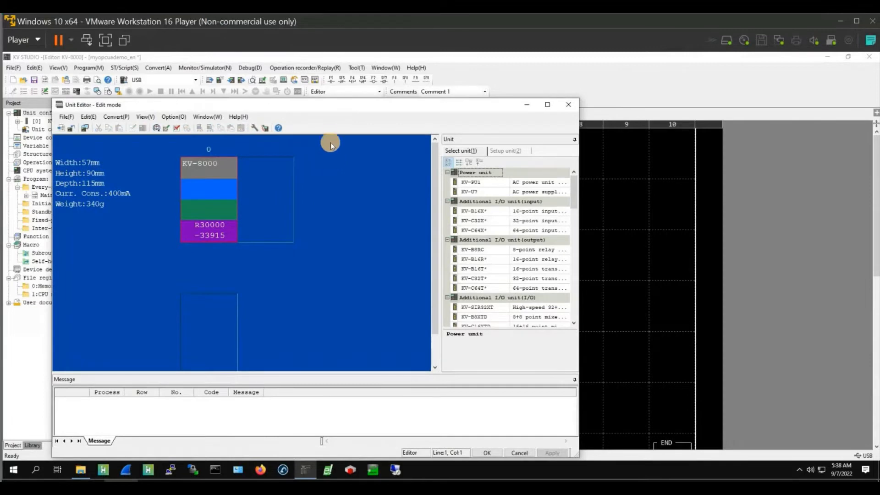
left_click_drag(321, 110, 381, 91)
double_click(381, 91)
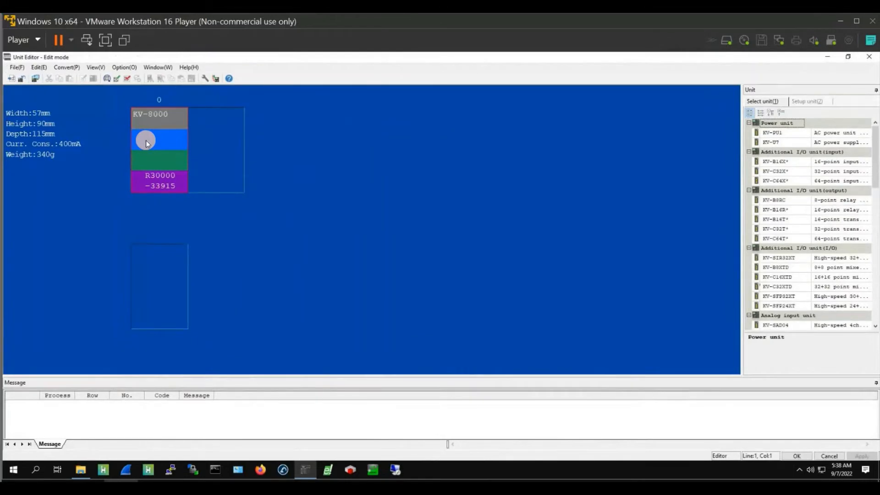
double_click(146, 140)
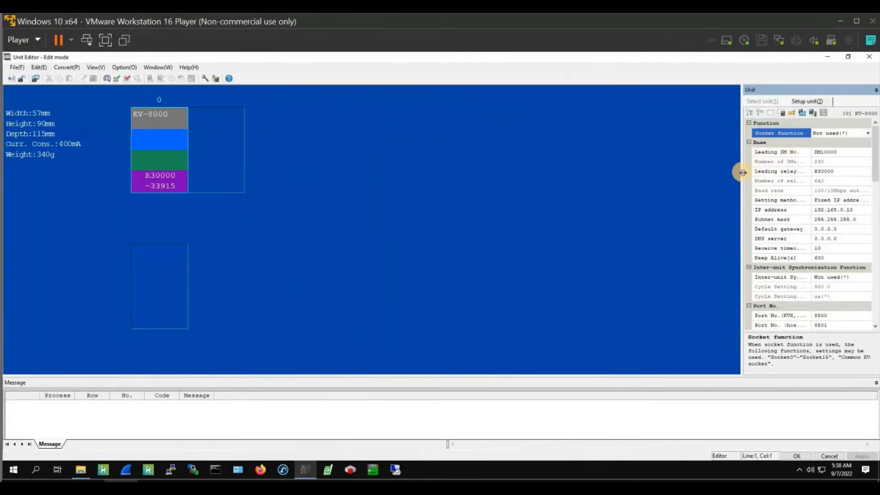
left_click_drag(741, 172, 558, 170)
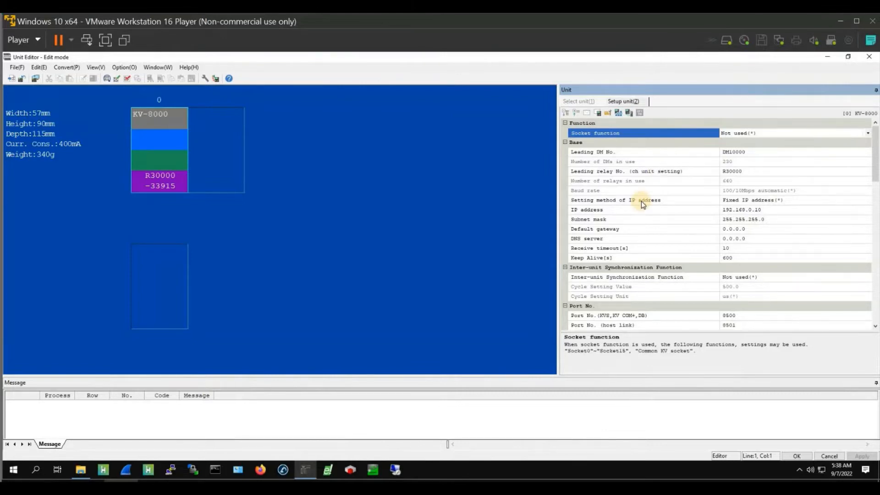
Set the KV-8000 unit's IP address to 192.168.3.45.
scroll(641, 202, "down", 3)
scroll(641, 201, "up", 3)
left_click(655, 209)
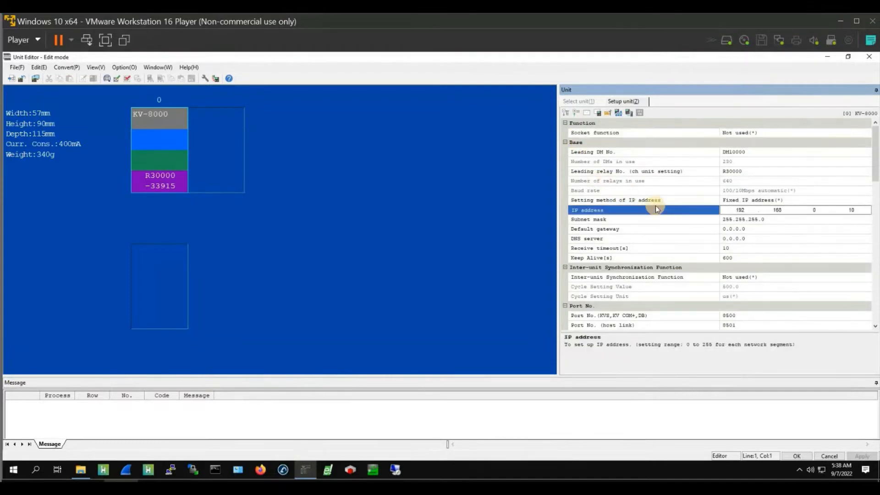
left_click(819, 212)
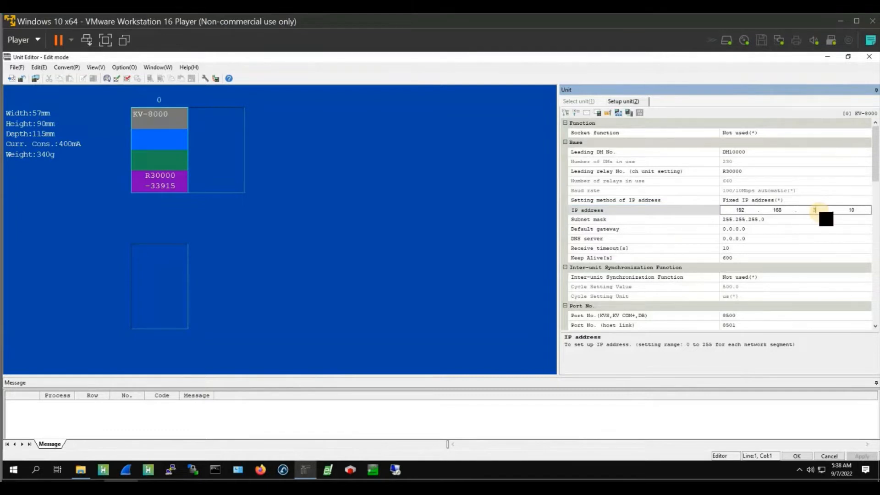
key("BackSpace")
type("45")
key("Return")
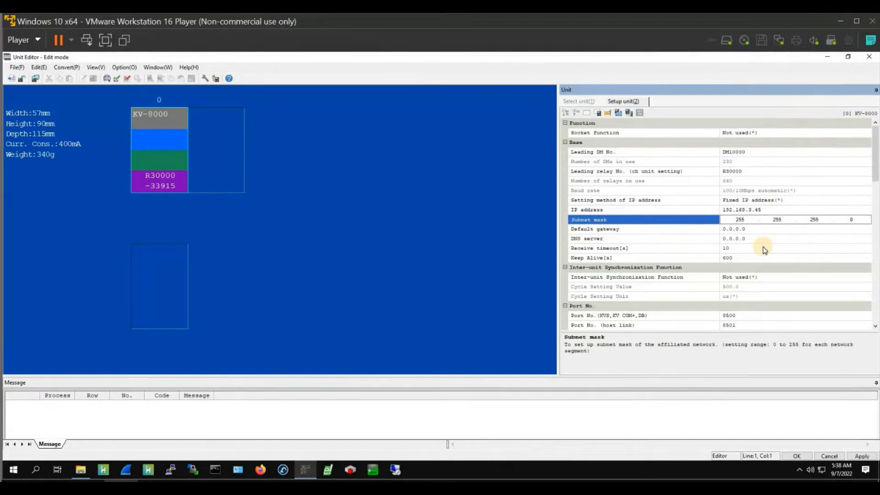
Enable the OPC UA server of the KV-8000 unit and acknowledge the external access warning.
scroll(765, 249, "down", 3)
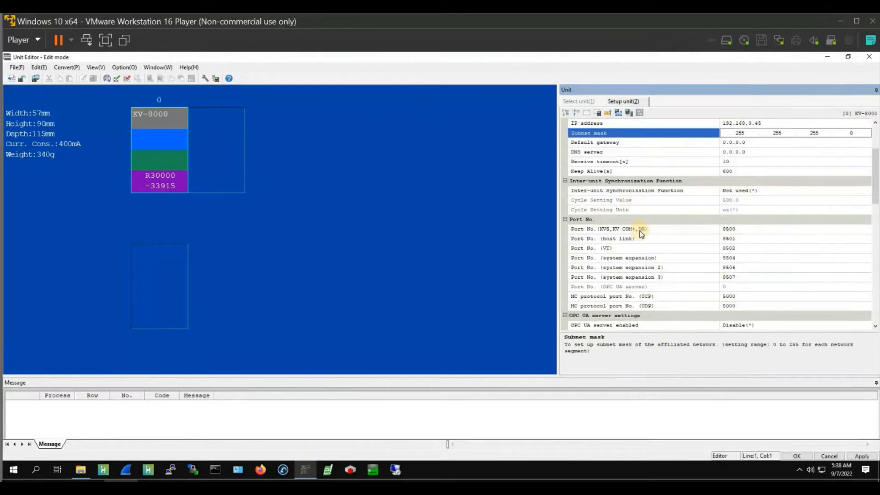
scroll(642, 233, "down", 3)
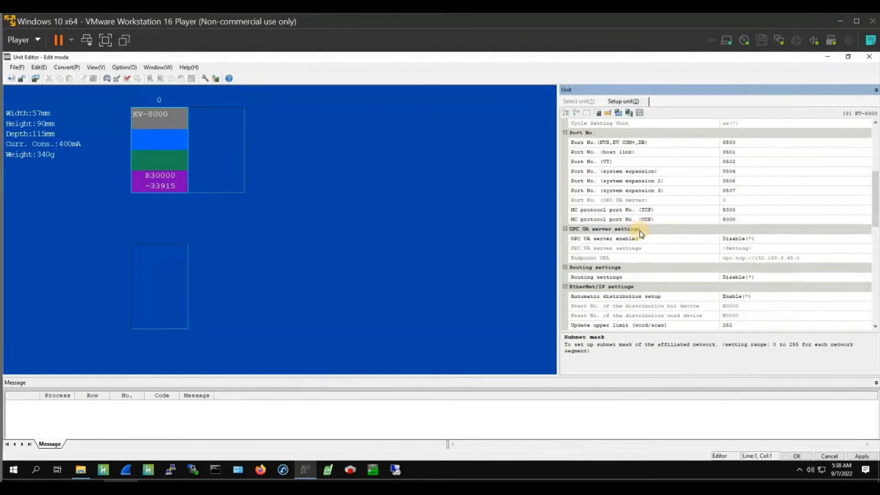
scroll(619, 215, "down", 1)
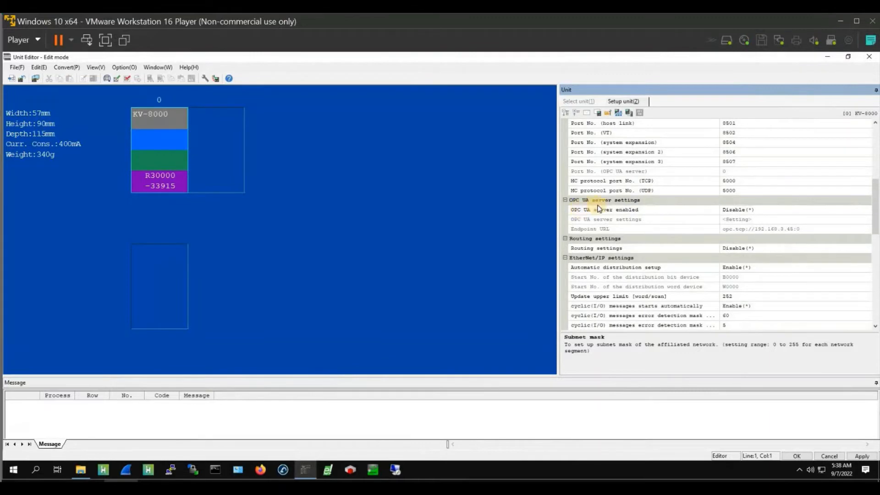
left_click(611, 210)
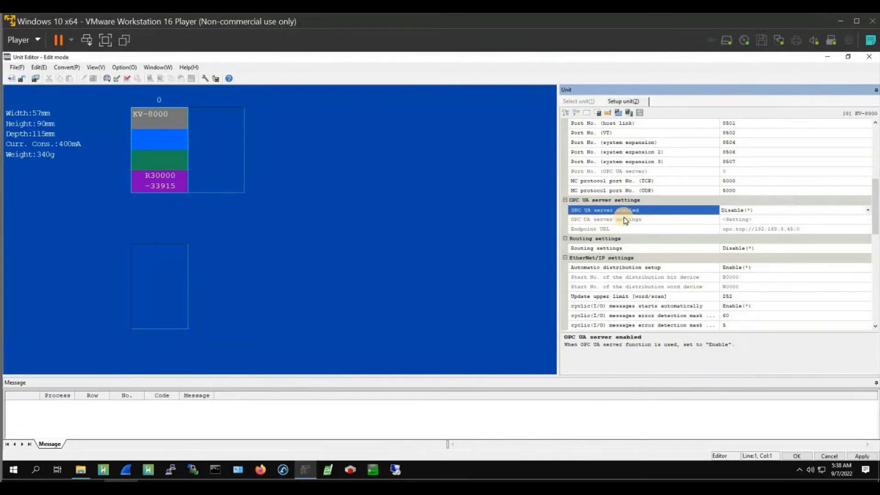
left_click(783, 212)
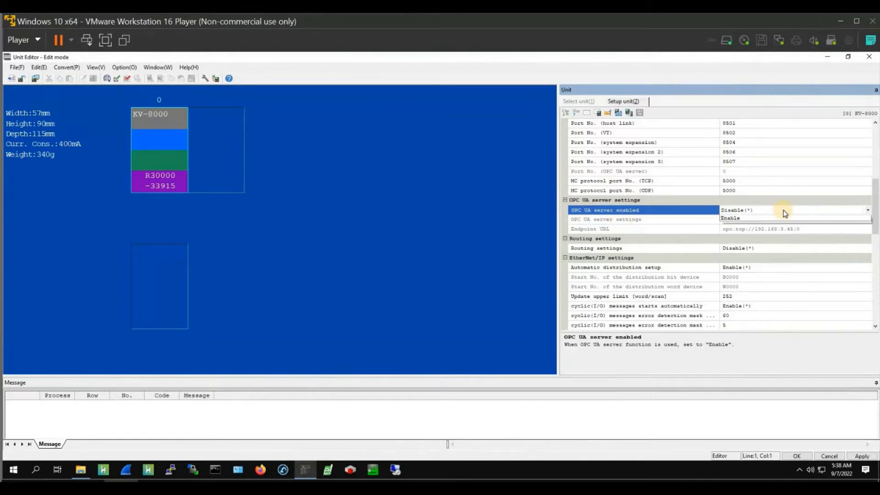
left_click(742, 227)
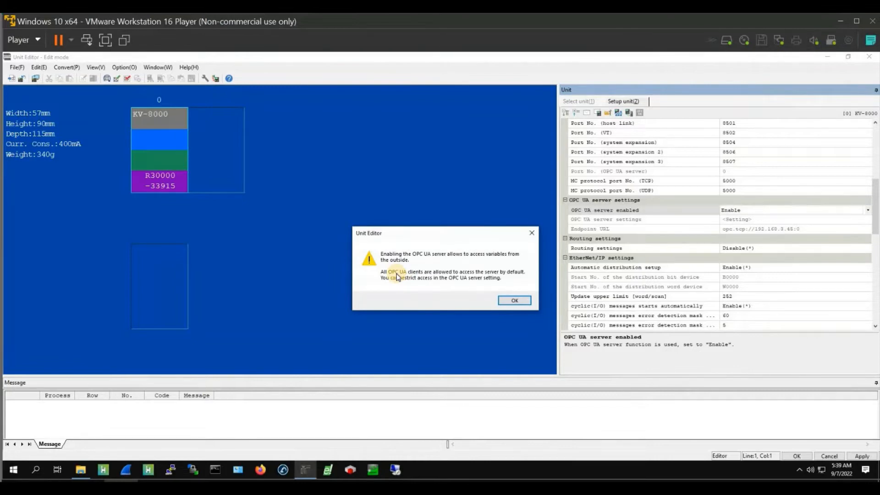
left_click(514, 301)
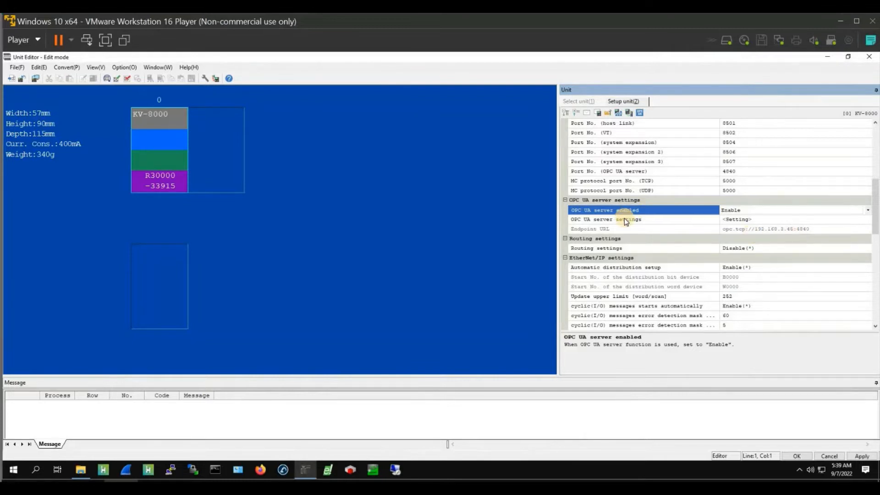
Update the unit information, accept the default OPC UA server security and authentication settings, and close the Unit Editor.
left_click(599, 220)
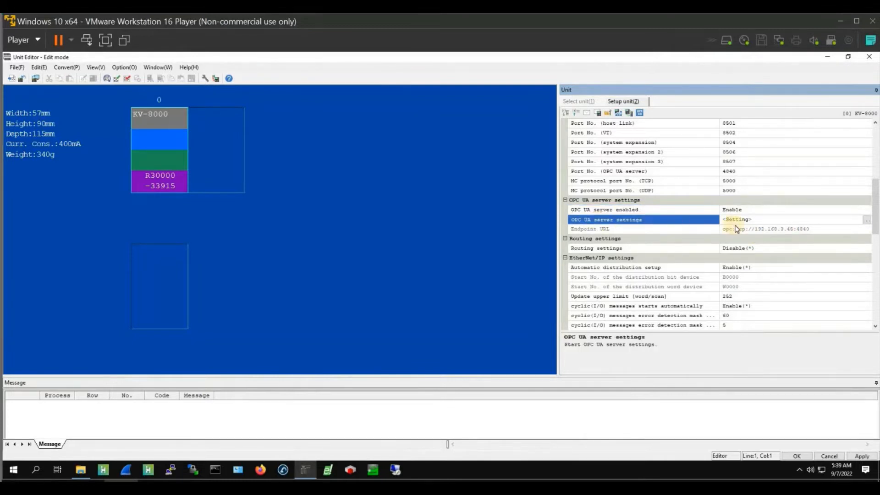
left_click(866, 221)
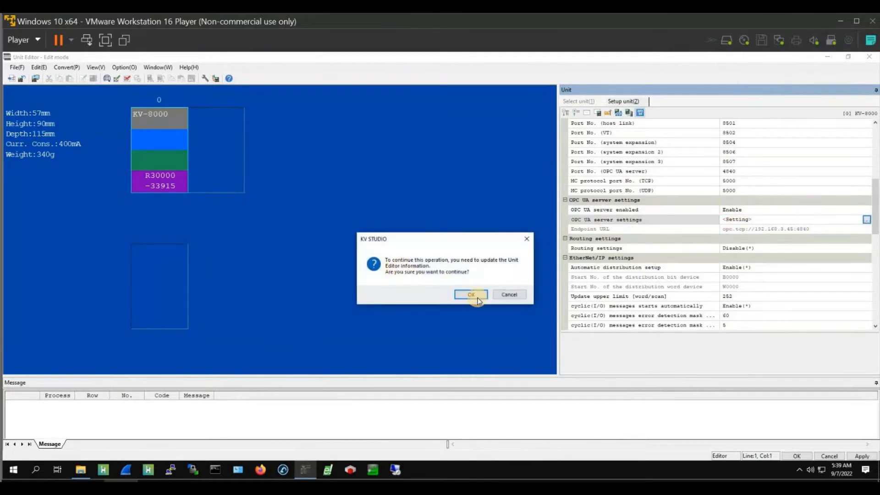
left_click(476, 296)
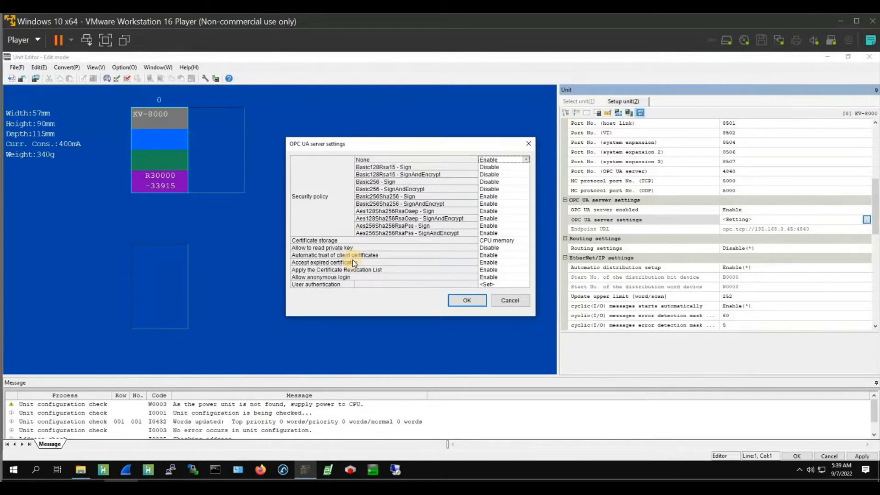
left_click(461, 307)
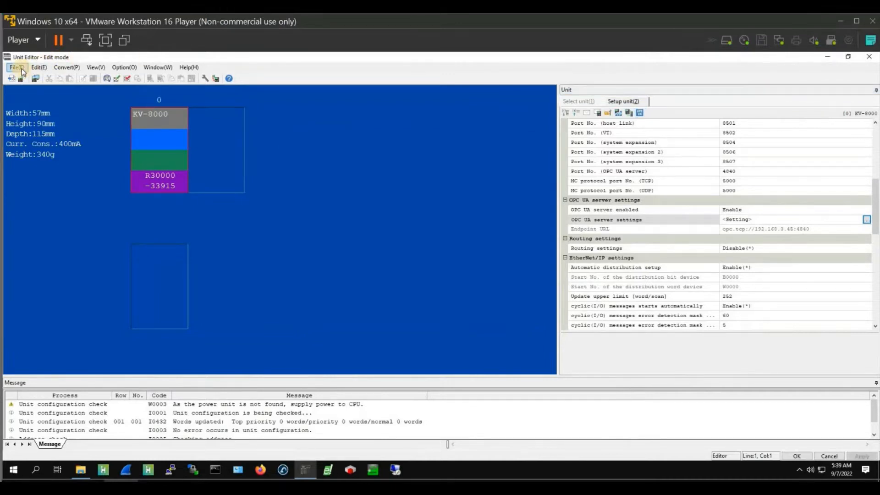
left_click(19, 67)
left_click(35, 105)
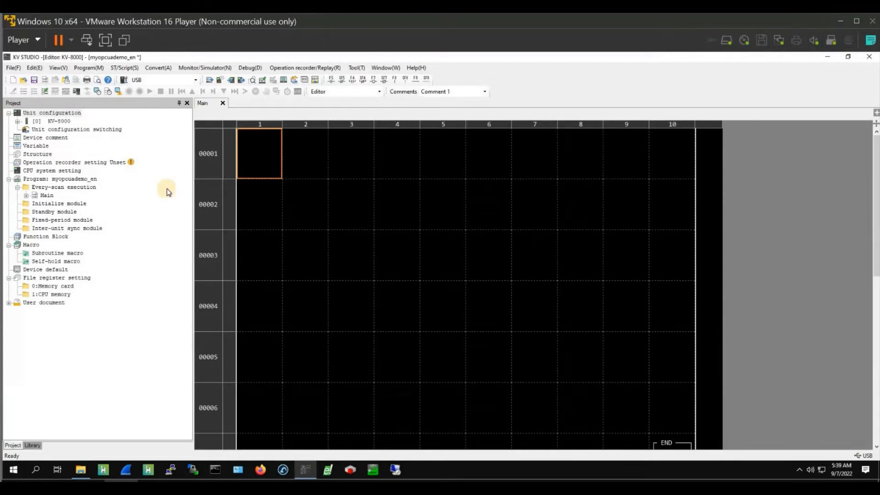
Add three global variables named myReal, myIntArray and myBool to the project's variable table.
left_click(42, 147)
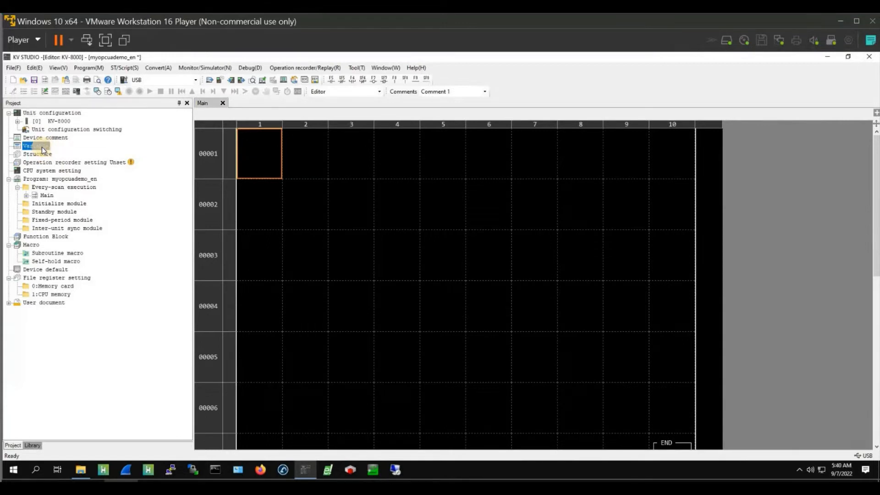
double_click(42, 147)
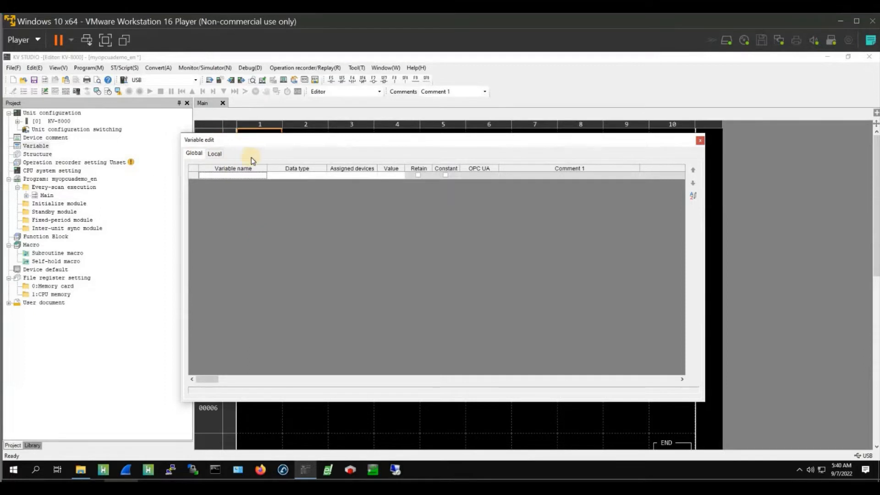
left_click(233, 177)
type("myReal")
key("Return")
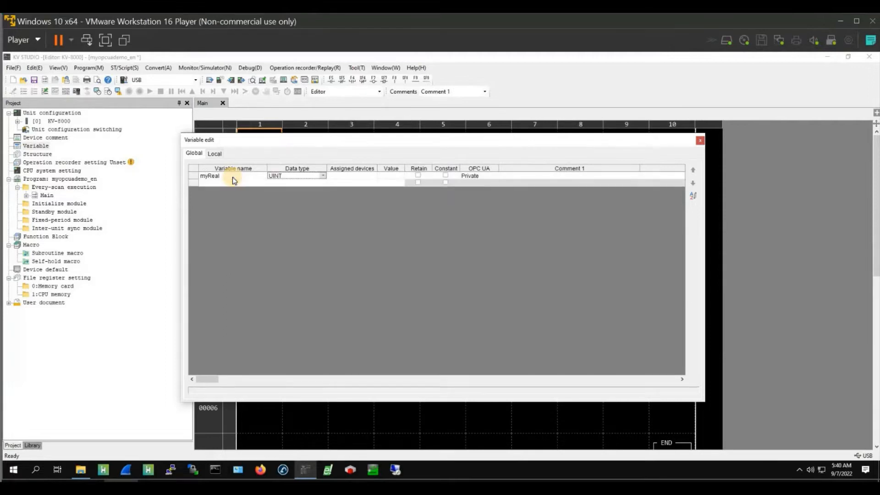
type("myIntArray")
key("Return")
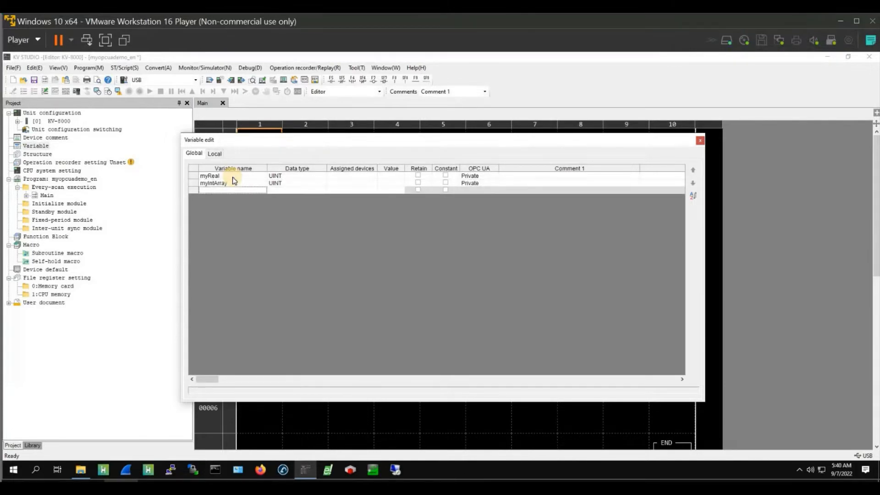
type("myBool")
key("Return")
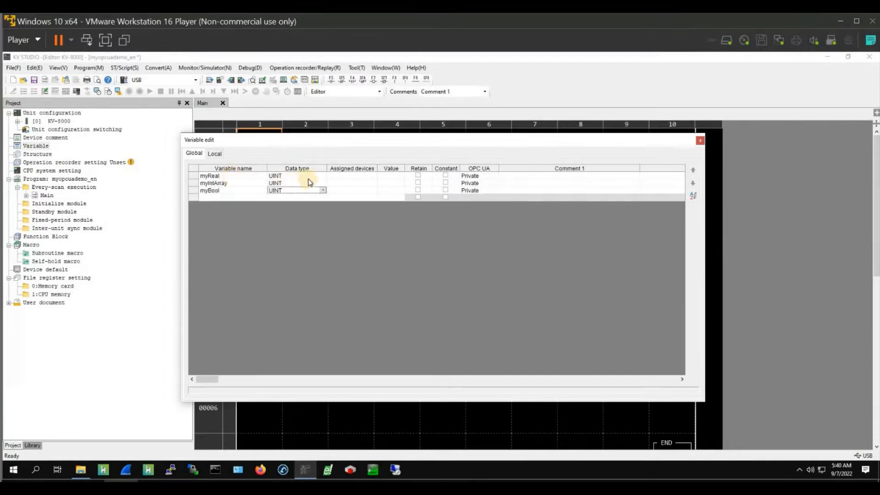
Set the data type of the global variable myReal to REAL.
left_click(320, 177)
left_click(323, 177)
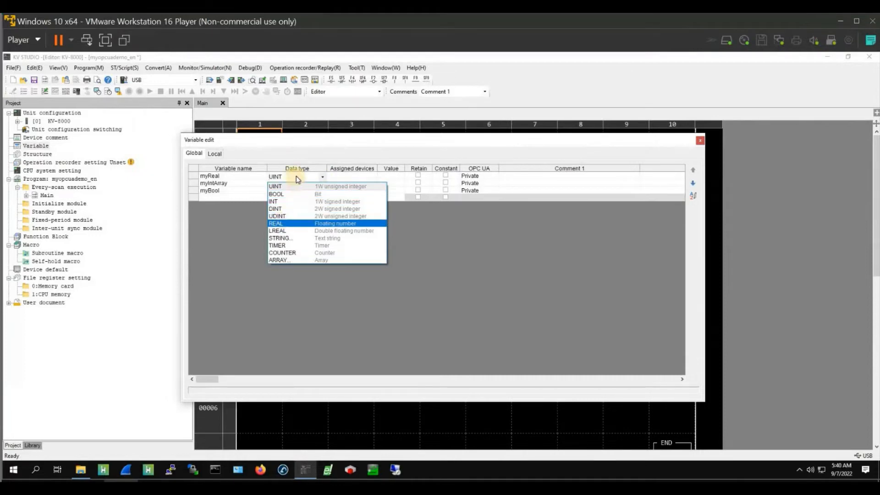
key("Return")
Set the data type of the global variable myIntArray to an INT array with an array size of 15.
left_click(323, 183)
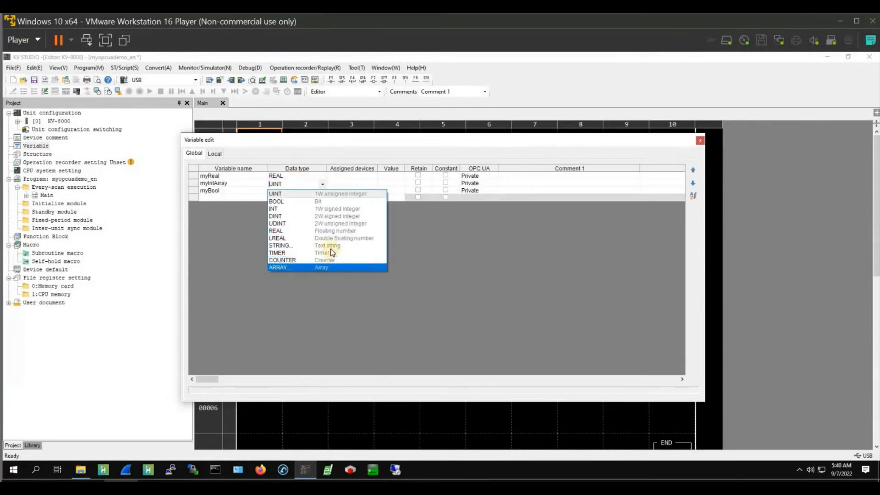
left_click(316, 267)
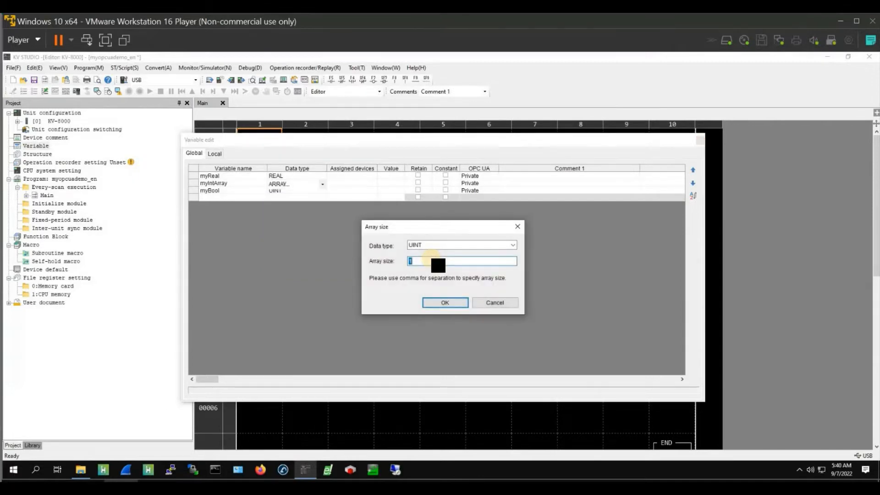
type("15")
key("shift+Tab")
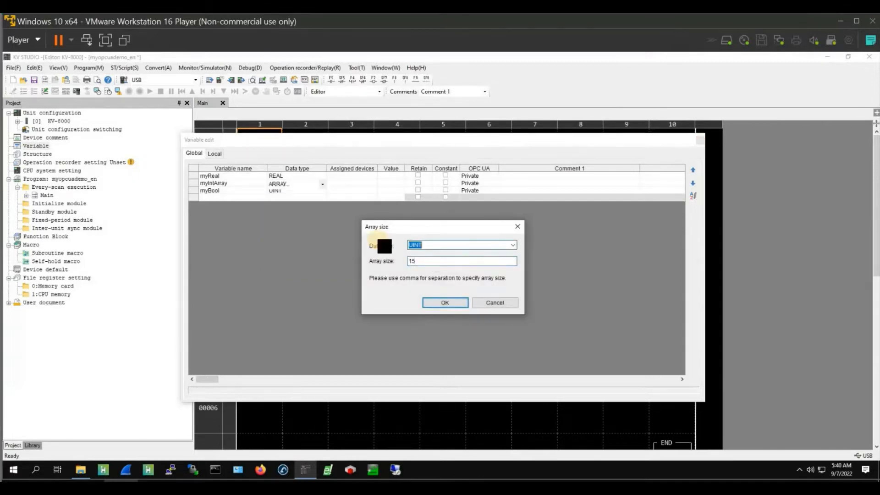
type("INT")
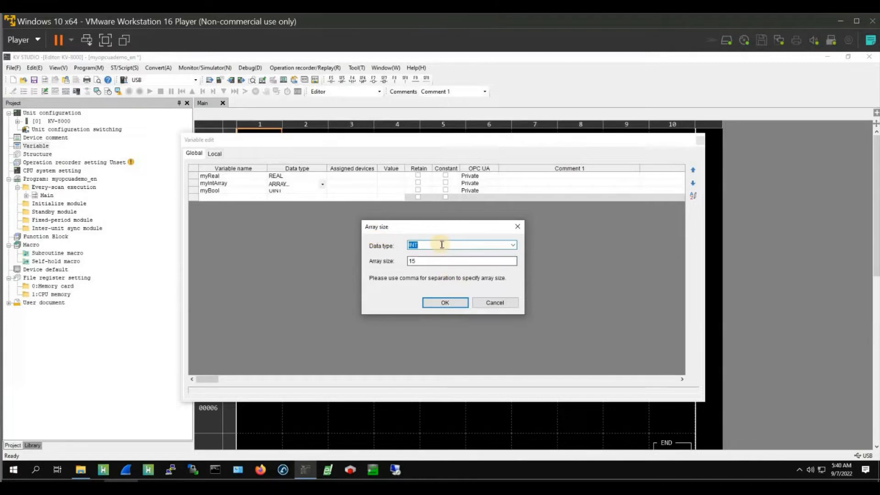
left_click(442, 305)
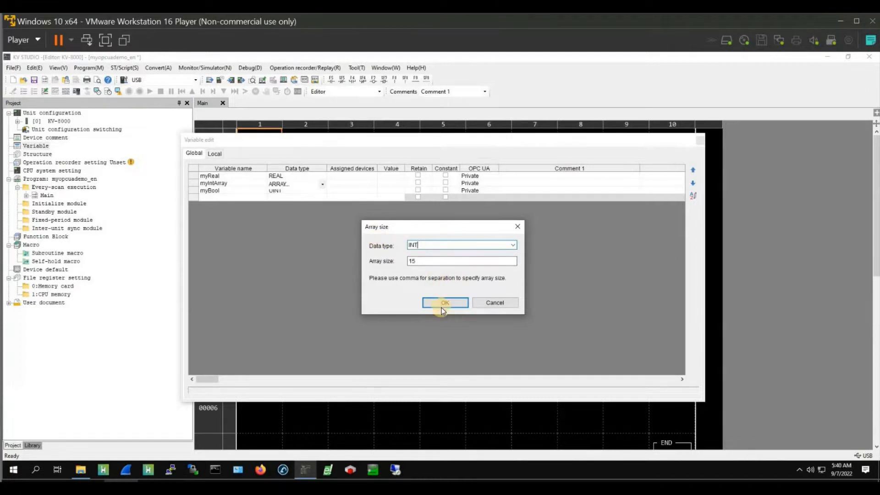
Set the data type of the global variable myBool to BOOL.
double_click(301, 191)
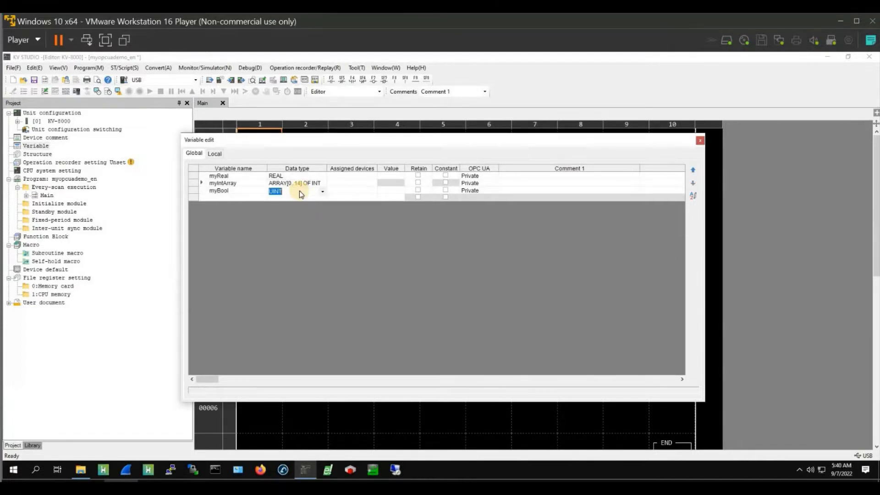
type("boo")
key("Down")
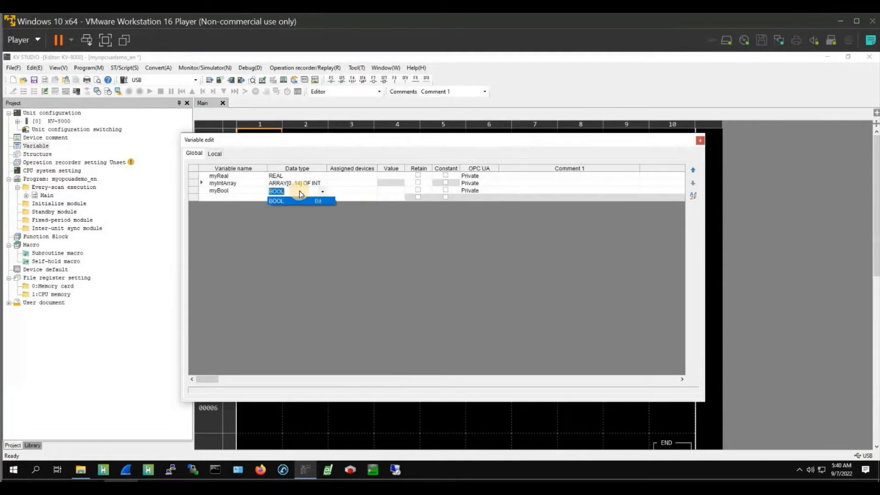
key("Return")
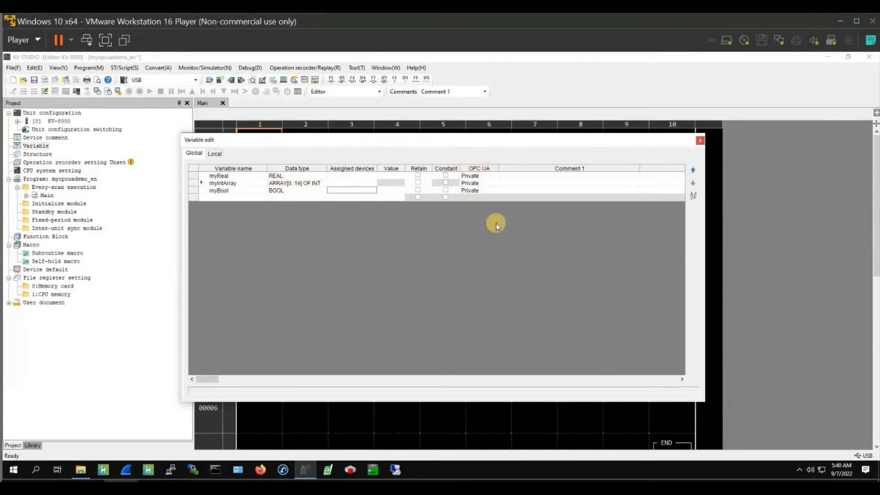
Set the OPC UA access of the variable myReal to Output.
left_click(496, 179)
left_click(495, 179)
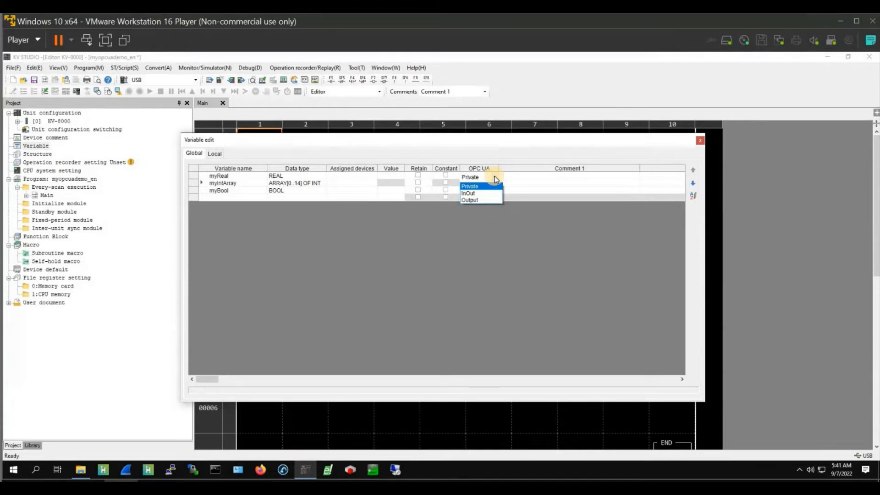
key("Down")
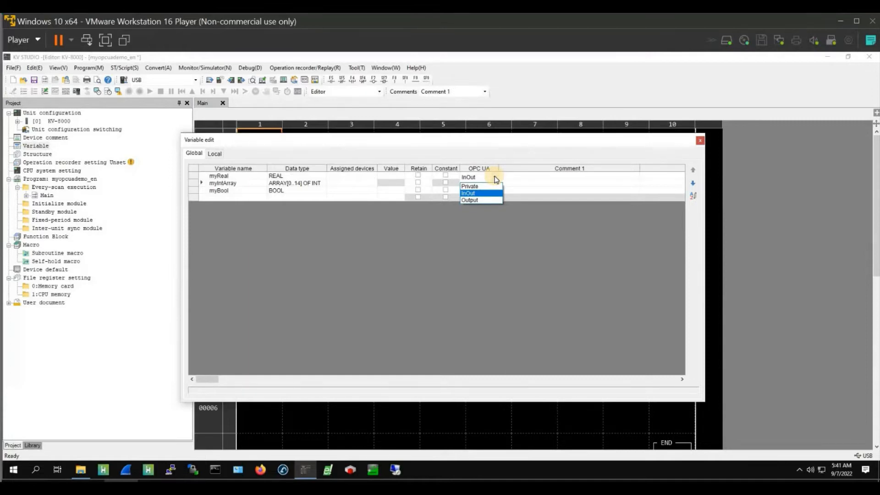
key("Down")
left_click(469, 200)
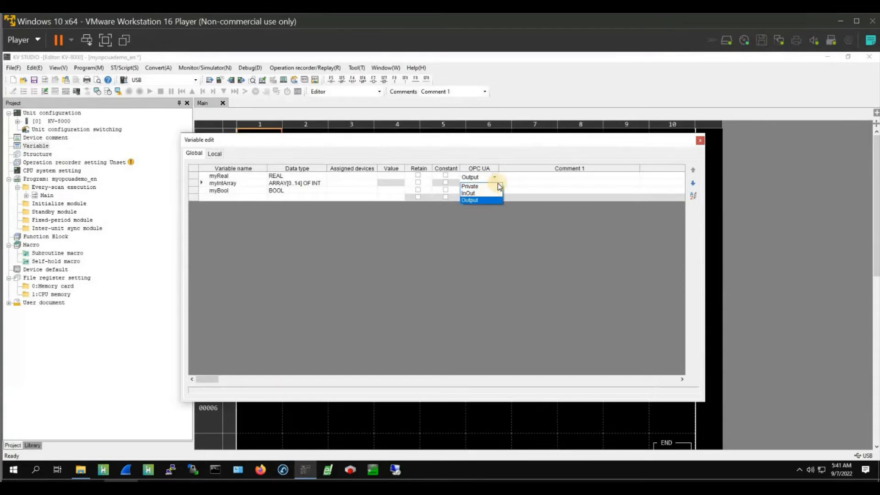
Set the OPC UA access of myIntArray and myBool to InOut and close the variable editor.
left_click(496, 183)
left_click(494, 183)
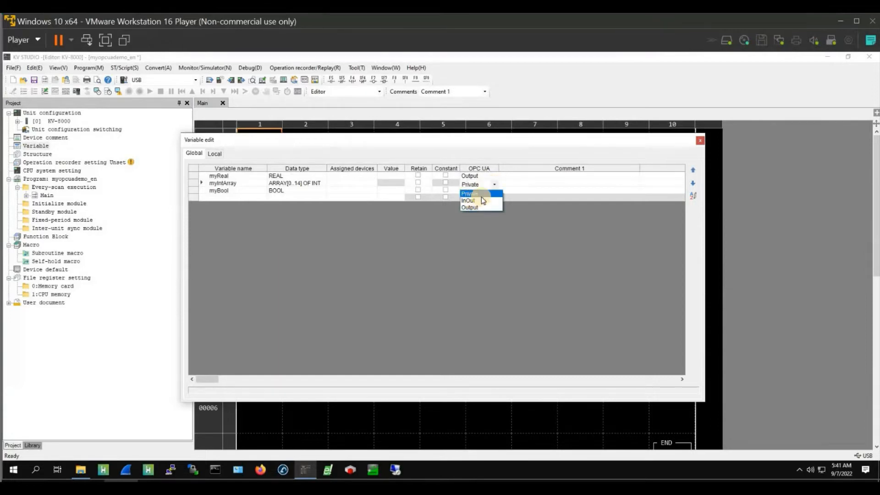
left_click(490, 200)
left_click(493, 189)
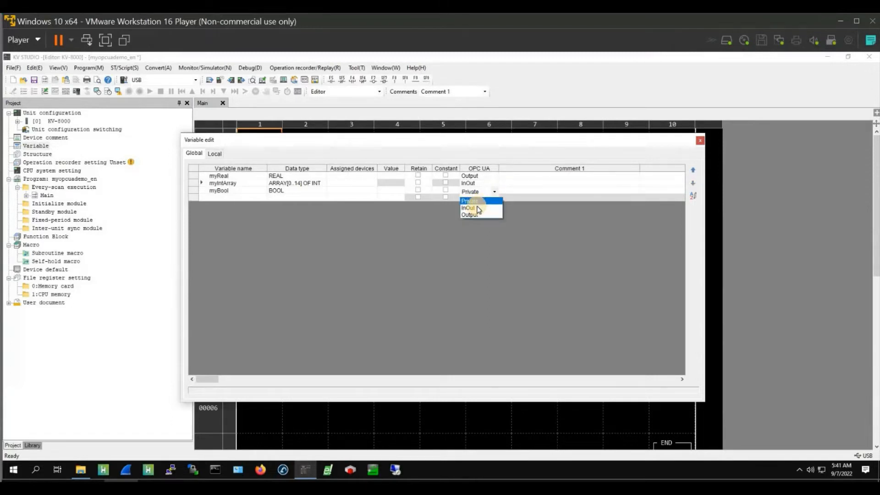
left_click(476, 208)
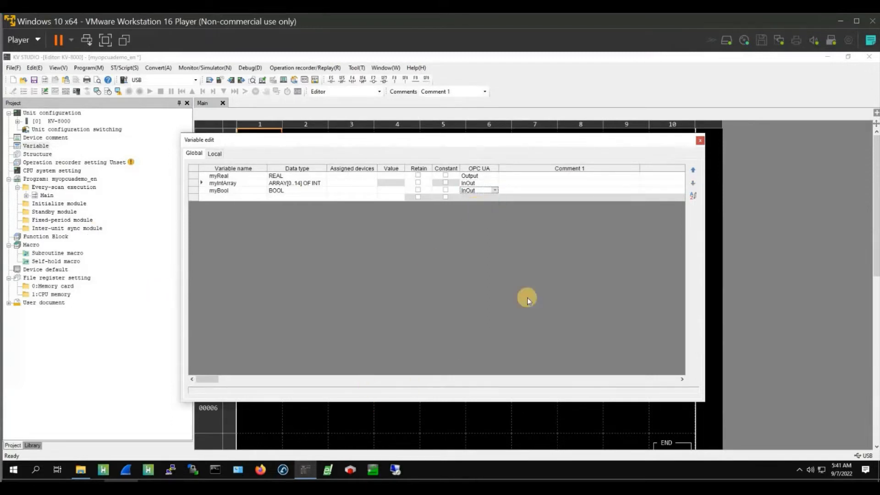
left_click(701, 146)
left_click(331, 215)
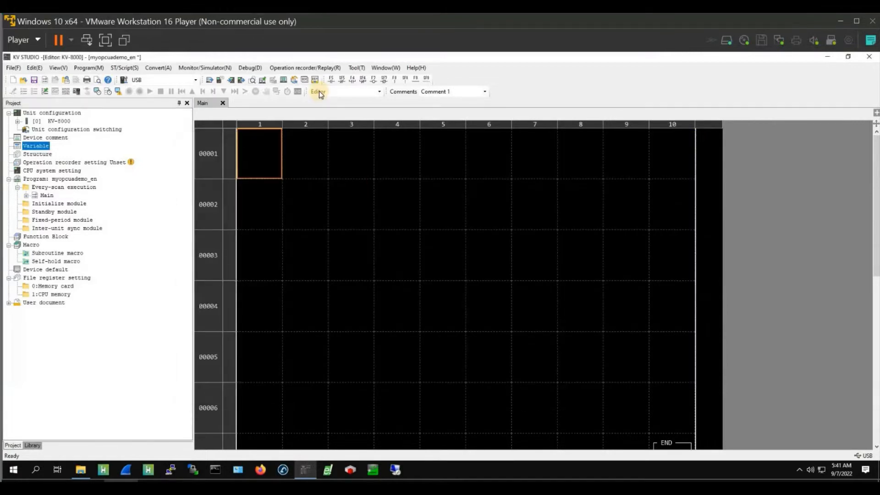
Transfer all project items to the PLC without operation recorder settings, clearing the PLC error and the program and variables in the PLC.
left_click(212, 68)
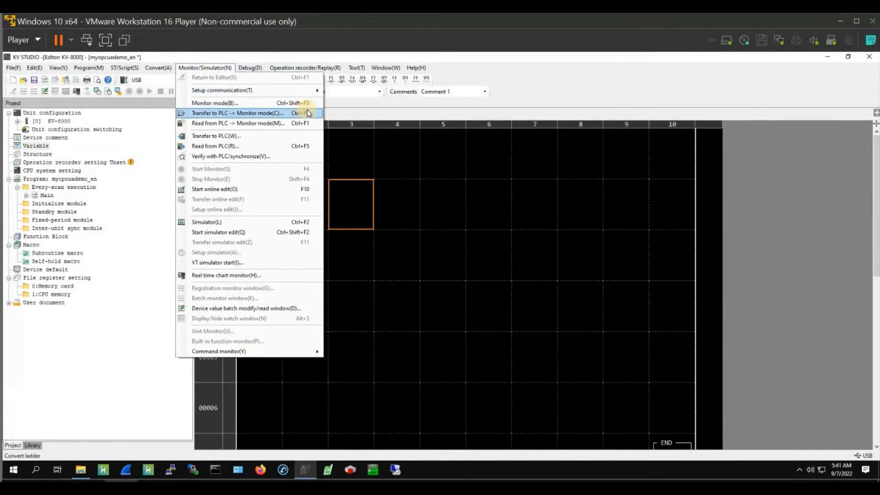
left_click(609, 296)
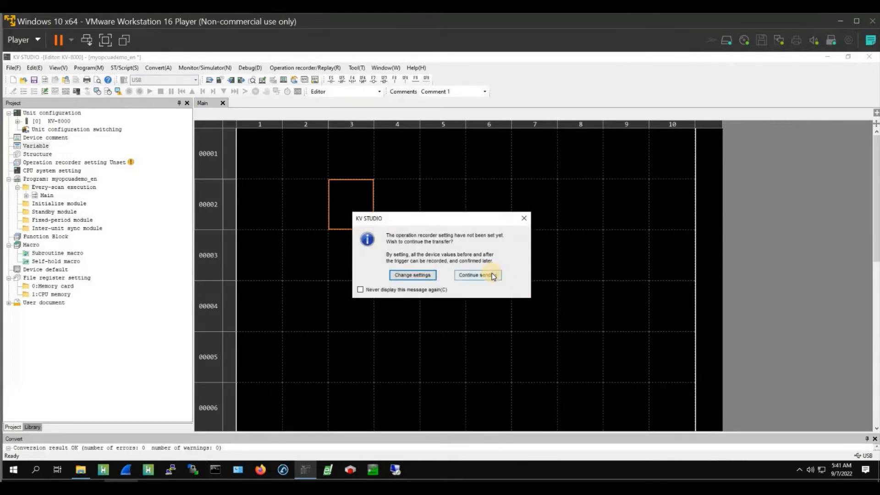
left_click(492, 276)
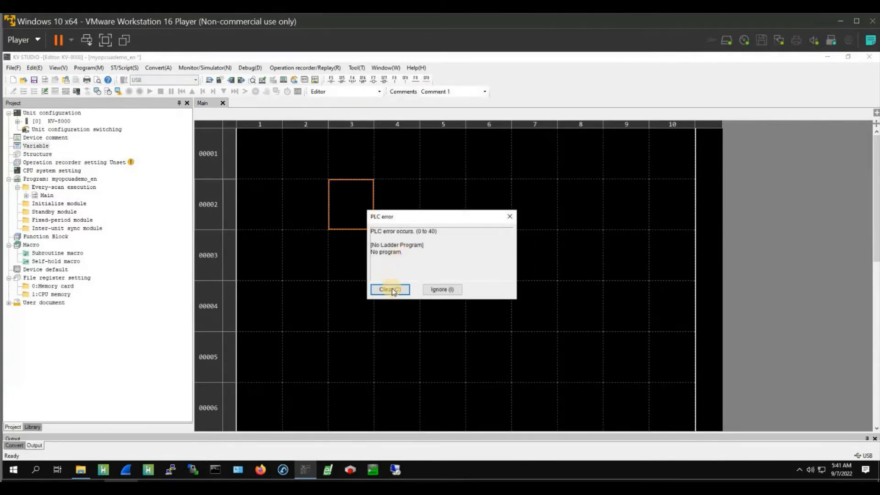
left_click(391, 289)
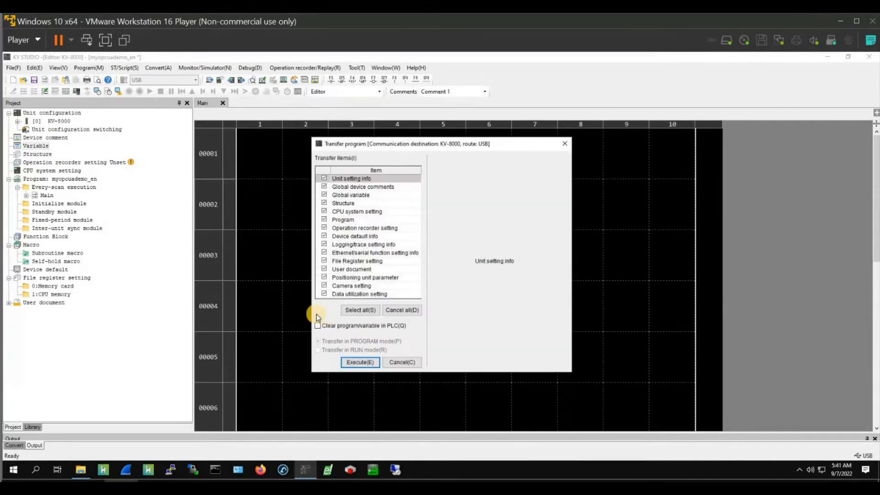
left_click(317, 324)
left_click(357, 368)
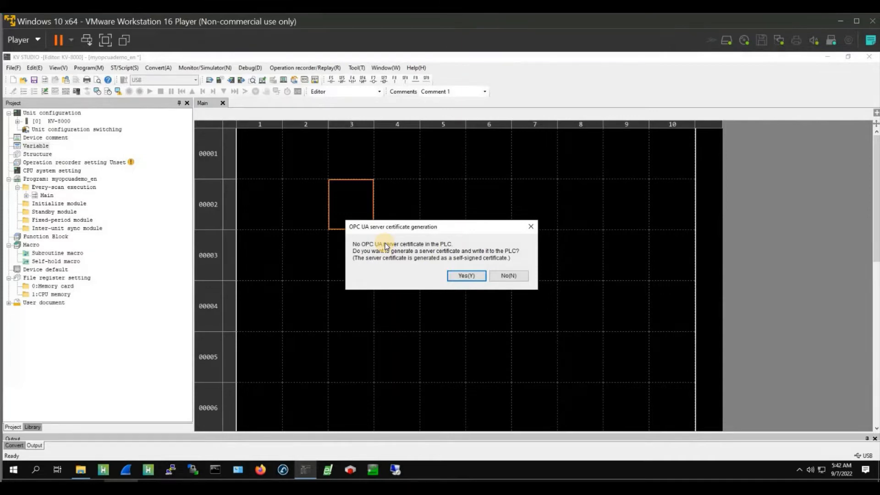
Agree to generate an OPC UA server certificate for the PLC and set its organization name to Soup01.
left_click(459, 275)
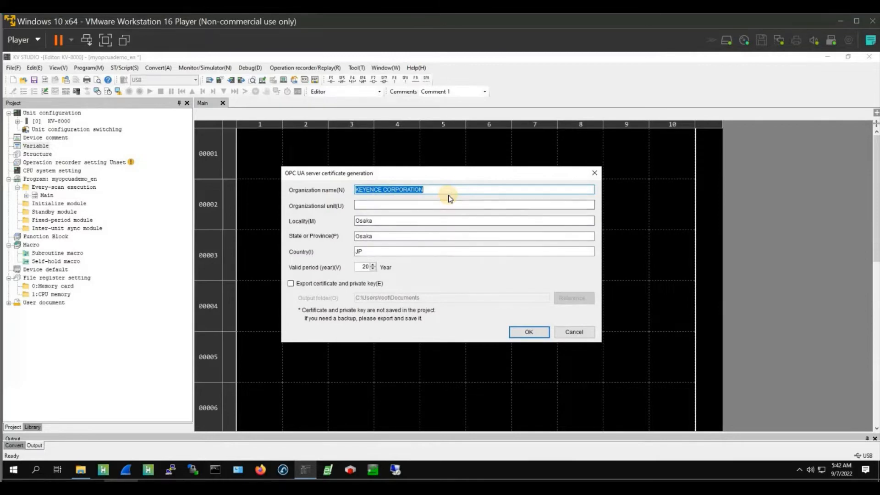
type("Soup01")
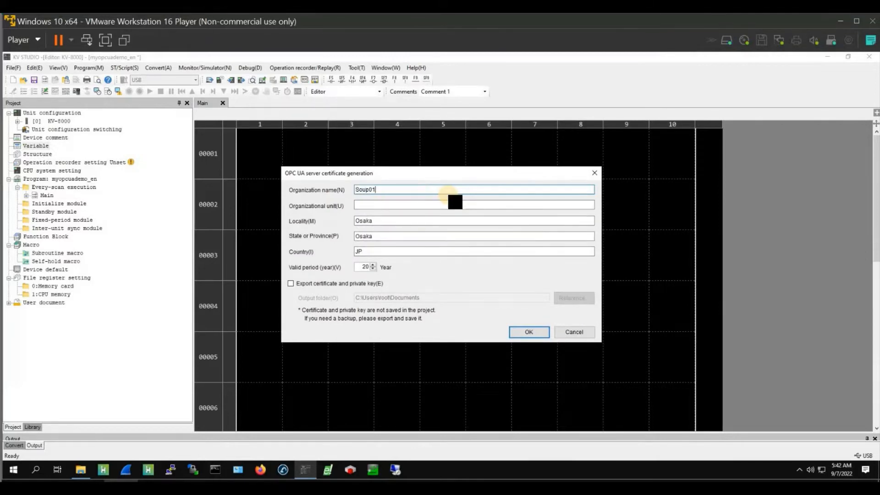
key("Tab")
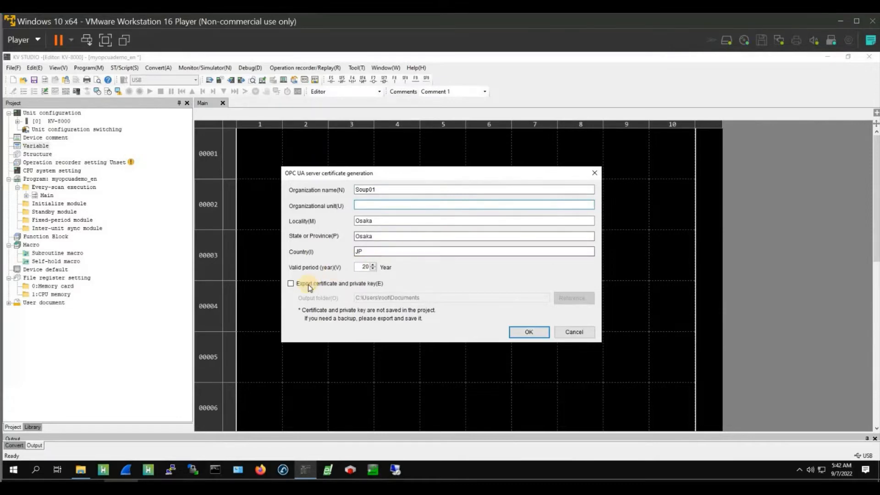
Enable export of the certificate and private key to a new Documents folder named opcuademo_en, and generate the certificate.
left_click(403, 286)
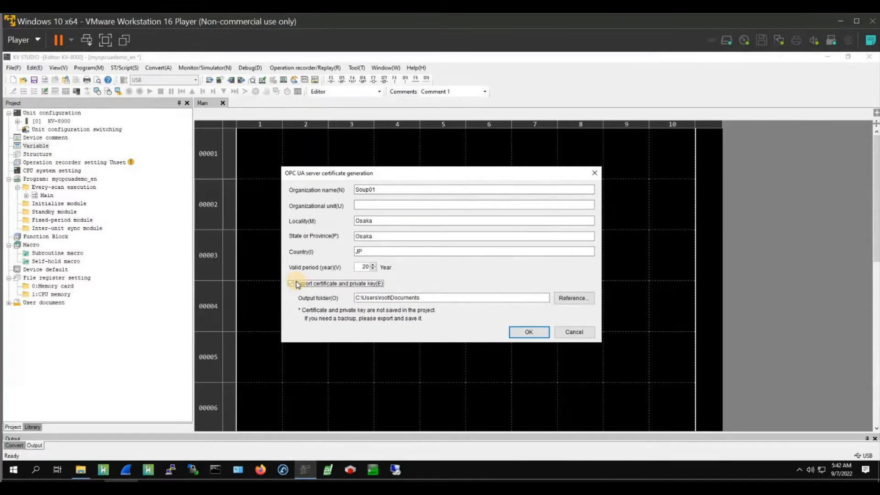
left_click(579, 302)
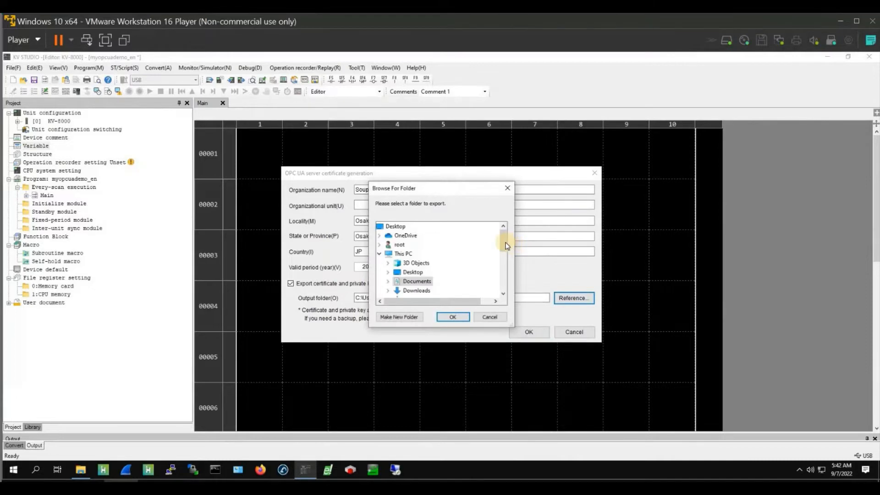
scroll(504, 249, "down", 1)
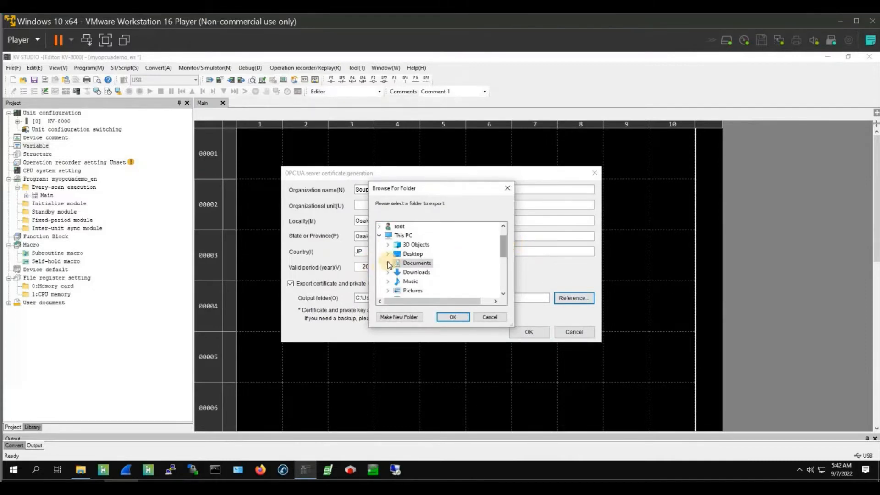
left_click(388, 264)
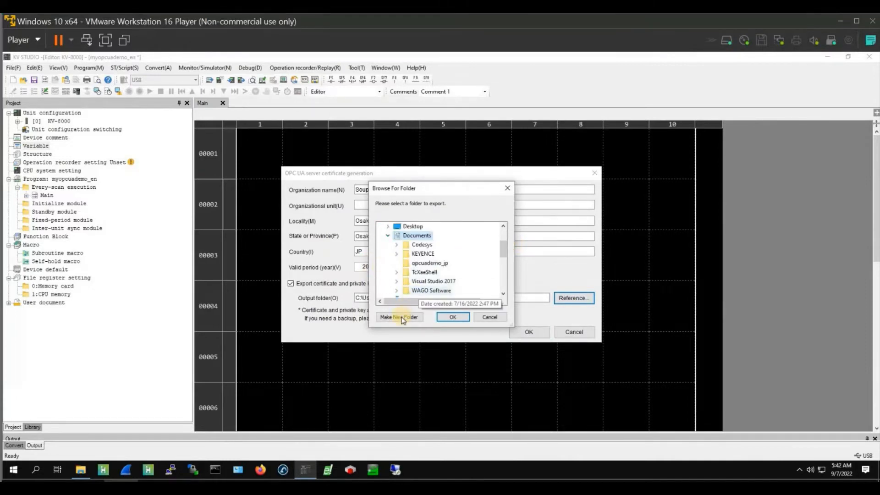
key("alt+m")
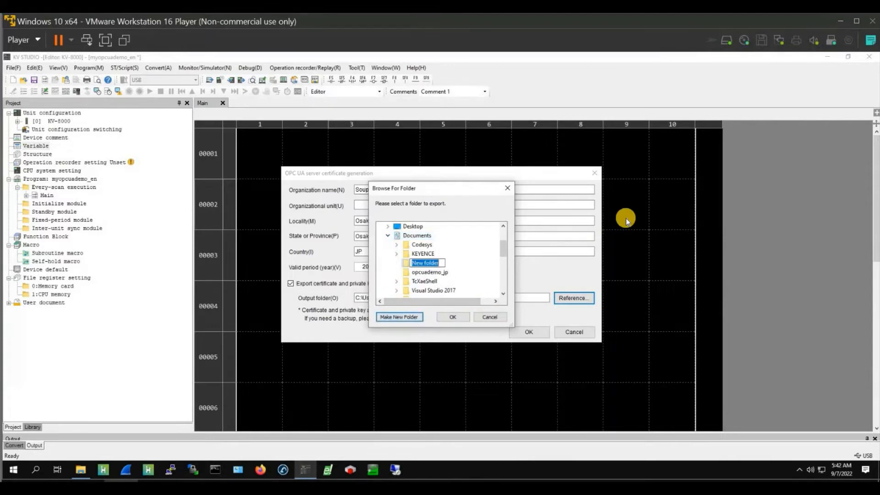
type("opcudademo_en")
key("Left")
key("Left")
key("Left")
key("Left")
key("BackSpace")
key("Return")
left_click(453, 317)
left_click(524, 331)
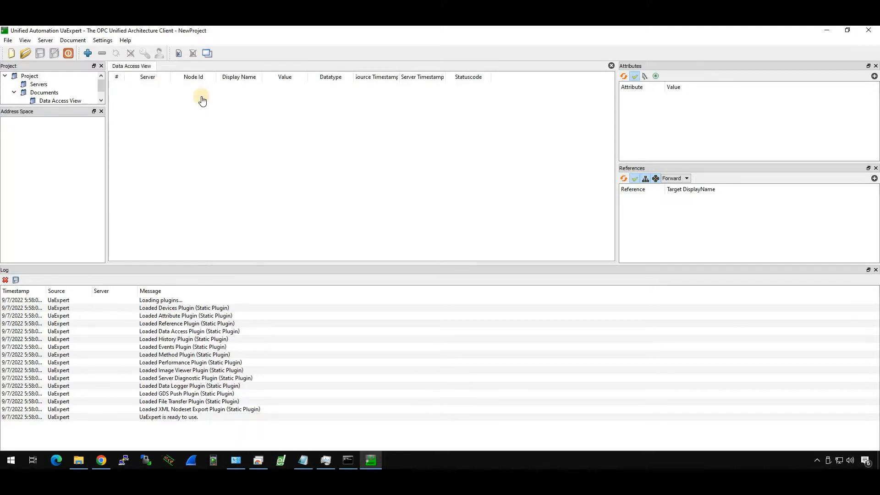
In UaExpert, start adding a server and add the custom discovery URL opc.tcp://192.168.3.45:4840.
left_click(89, 54)
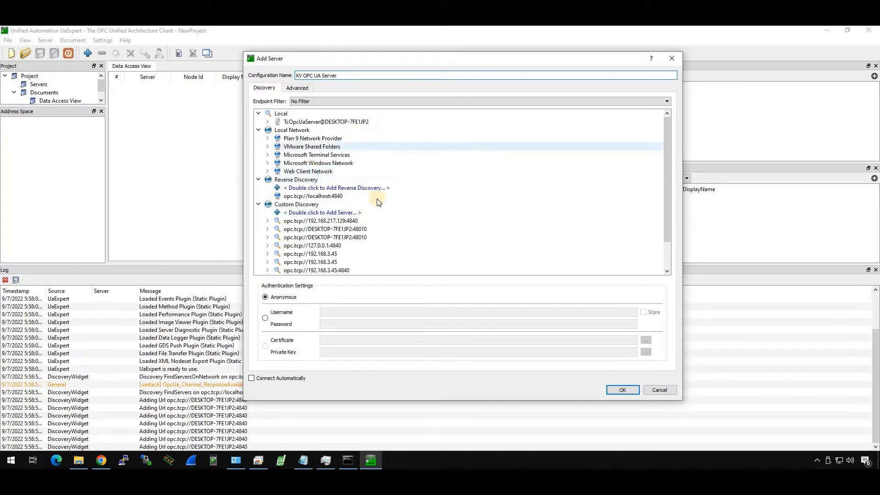
double_click(345, 214)
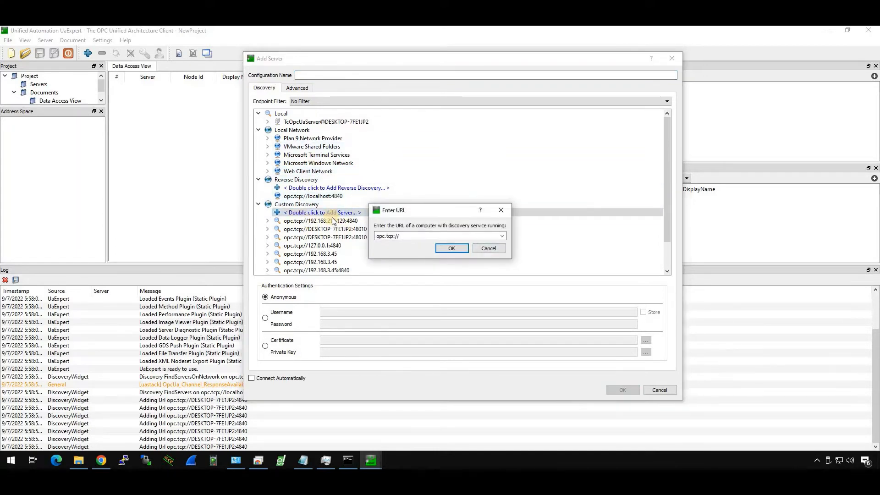
left_click(408, 235)
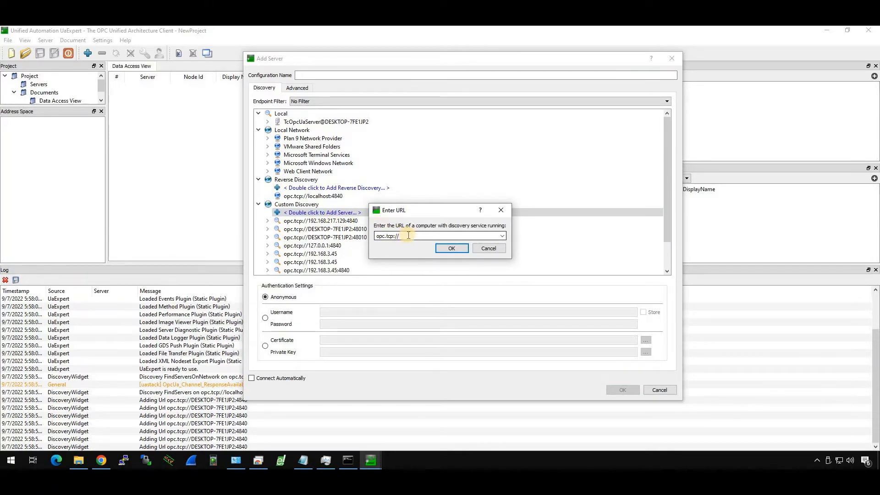
type("192.168.3.45:4840")
key("Return")
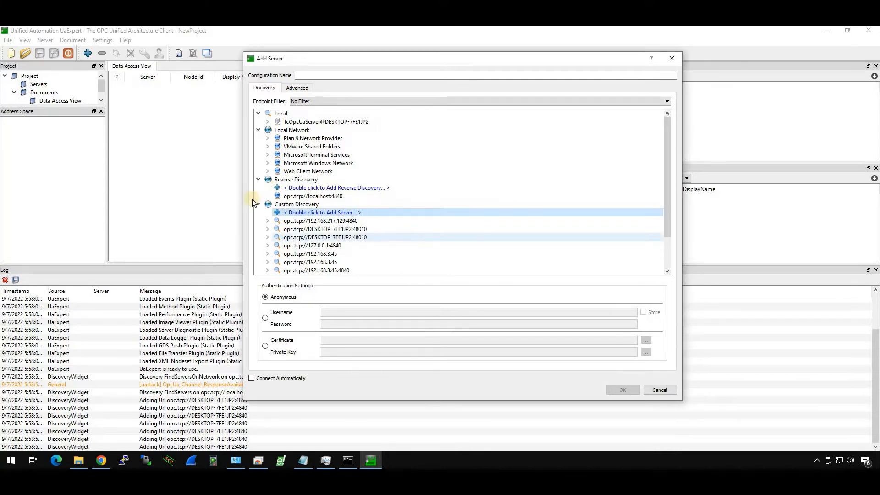
Add the KV OPC UA Server found under opc.tcp://192.168.3.45:4840, using its None - None endpoint and anonymous authentication.
scroll(257, 202, "down", 2)
double_click(354, 237)
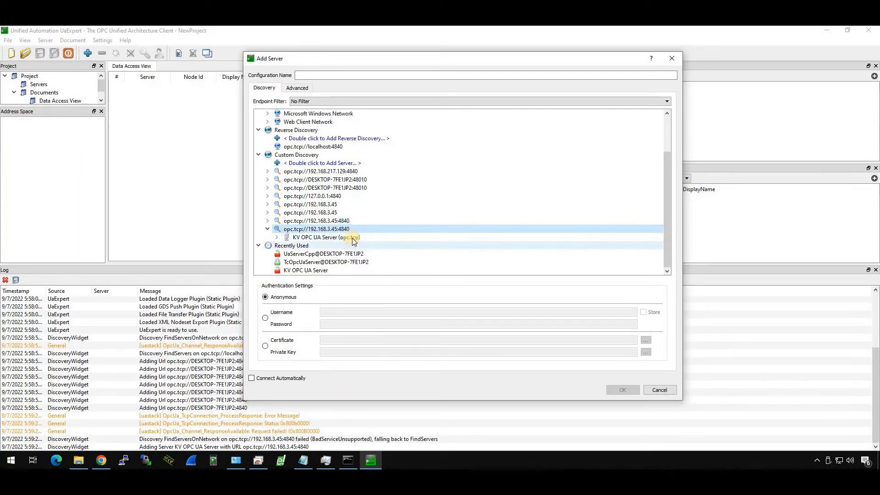
left_click(353, 237)
left_click(278, 238)
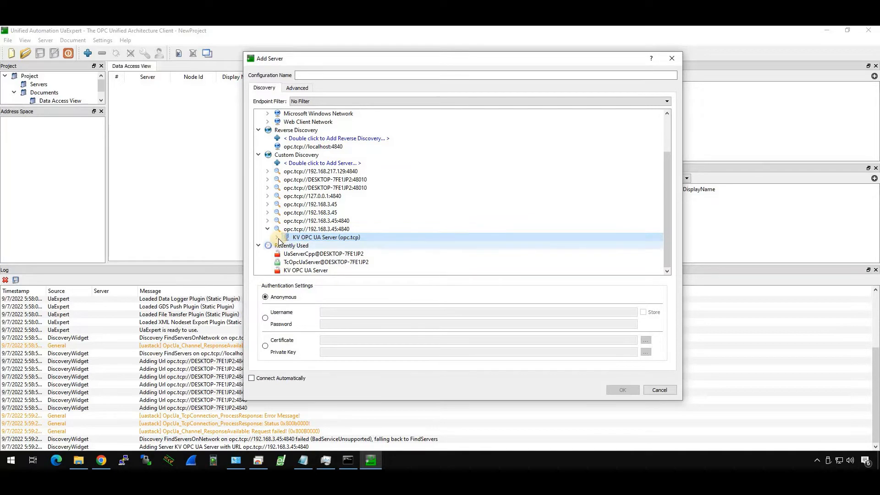
scroll(364, 207, "down", 3)
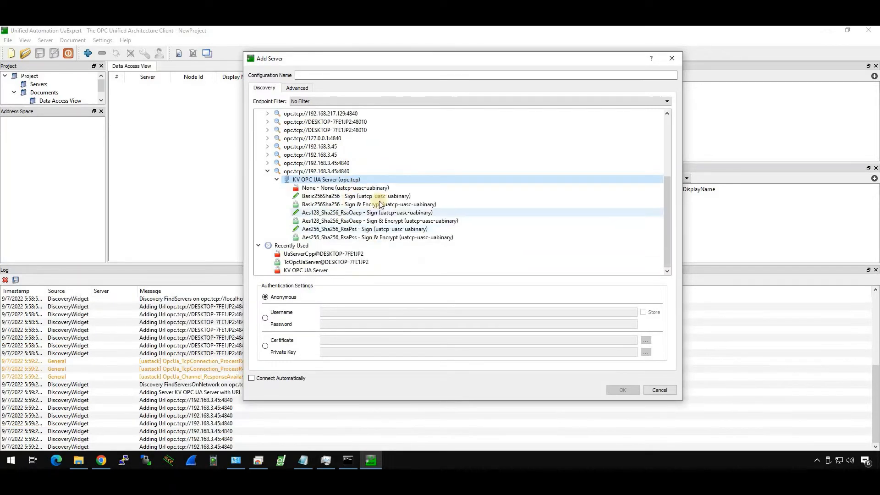
left_click(385, 198)
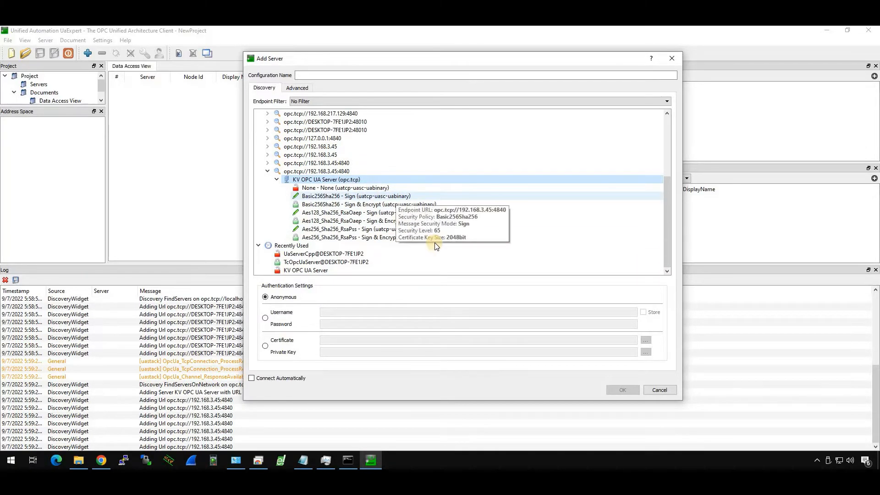
mouse_move(435, 238)
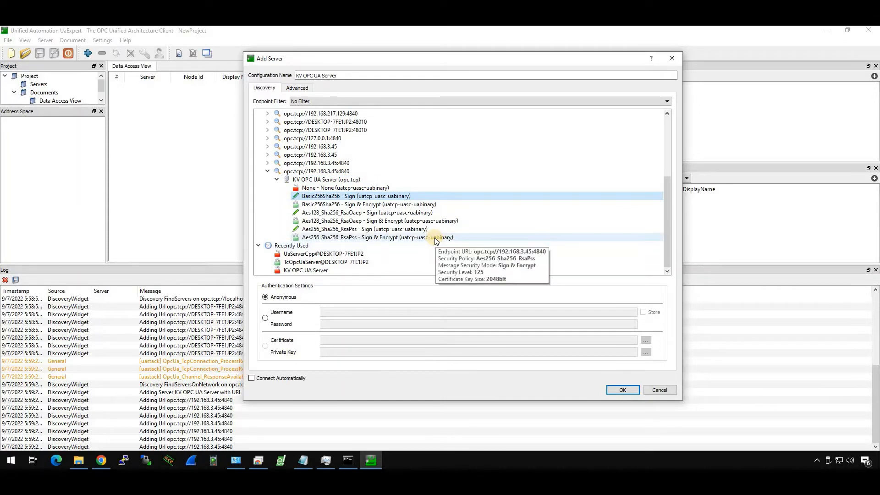
left_click(381, 189)
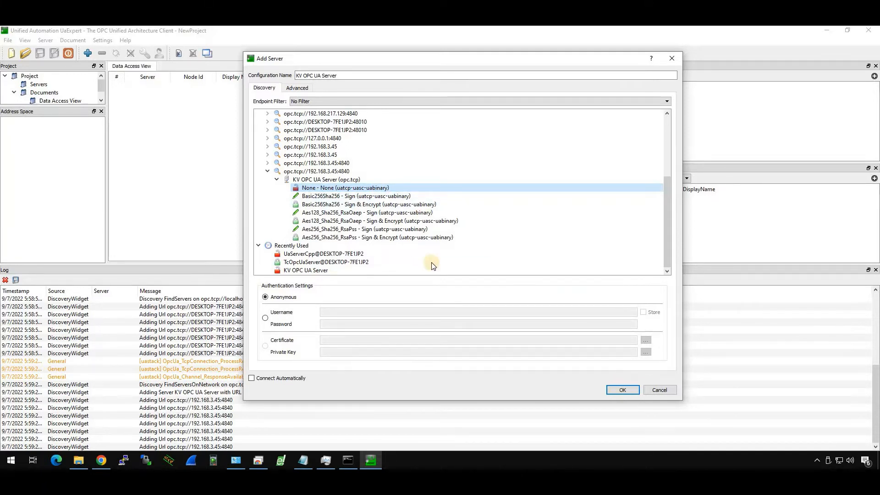
left_click(621, 389)
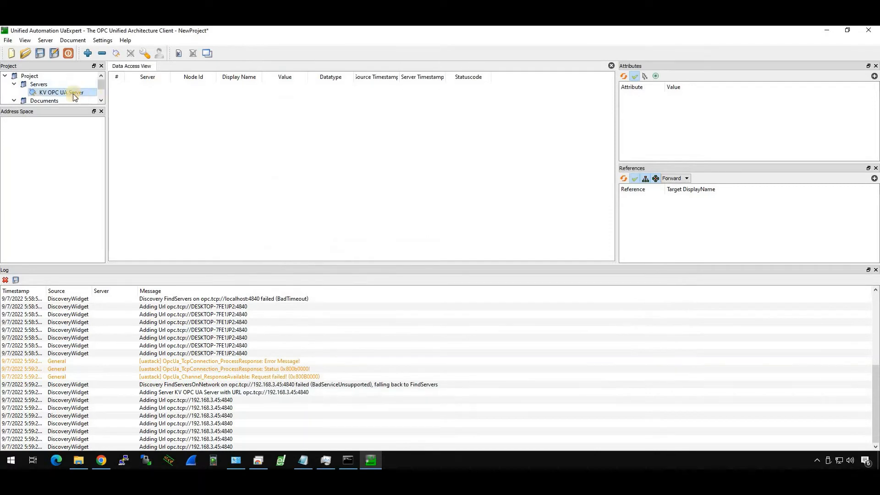
Connect to the KV OPC UA Server, trusting its server certificate.
left_click(117, 53)
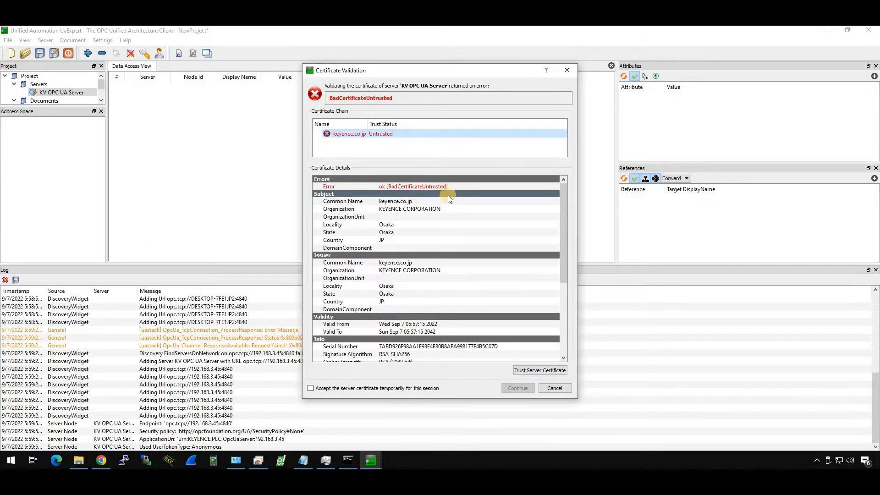
left_click(538, 369)
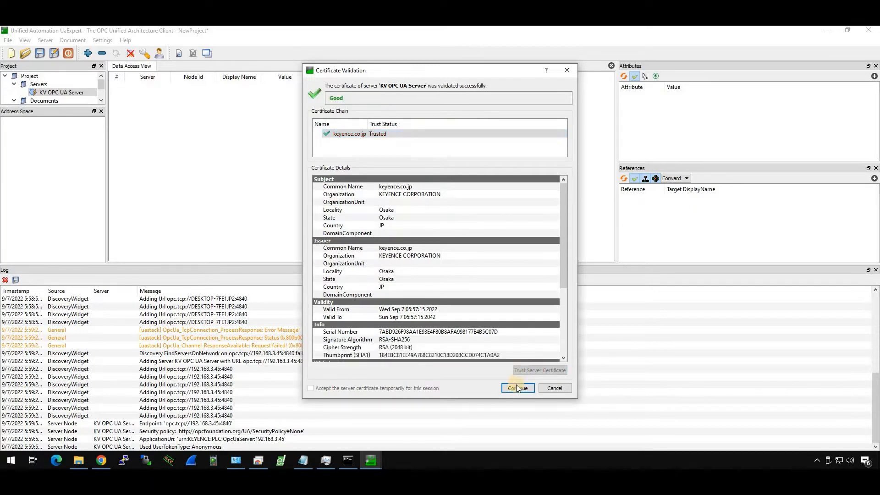
left_click(517, 388)
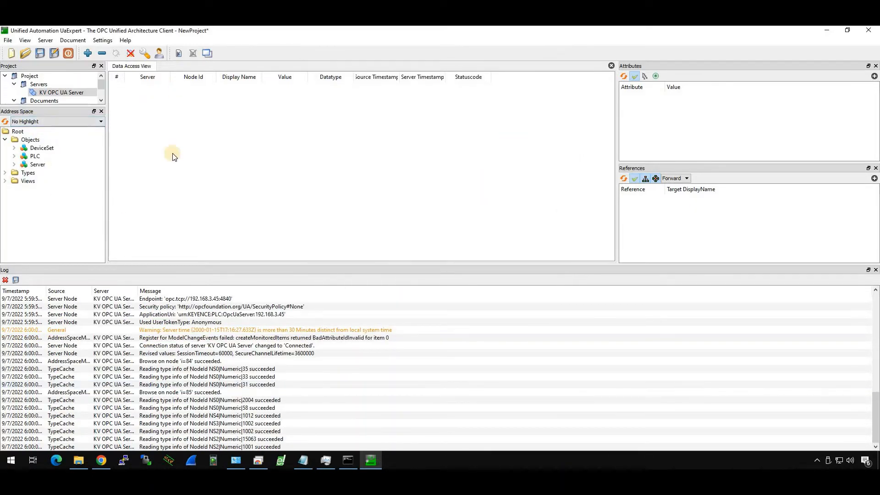
Browse the address space to the PLC's GlobalVars and add myBool, myIntArray and myReal to the Data Access View.
left_click(33, 138)
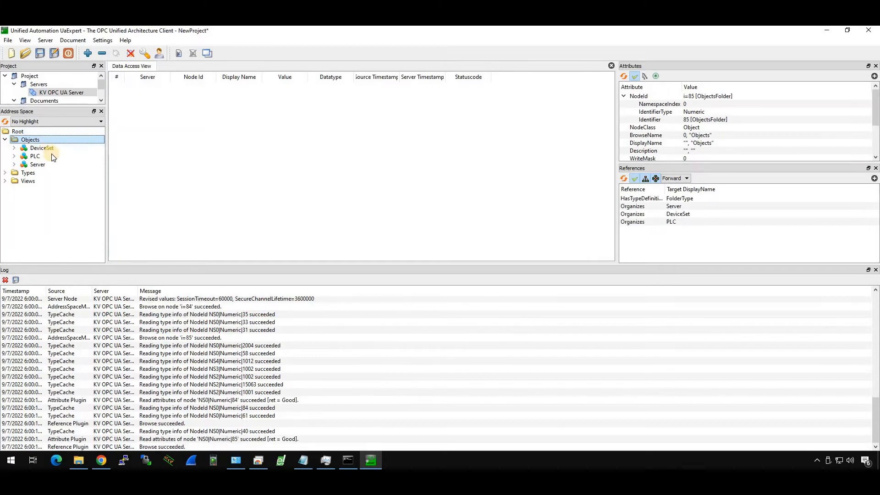
left_click(52, 155)
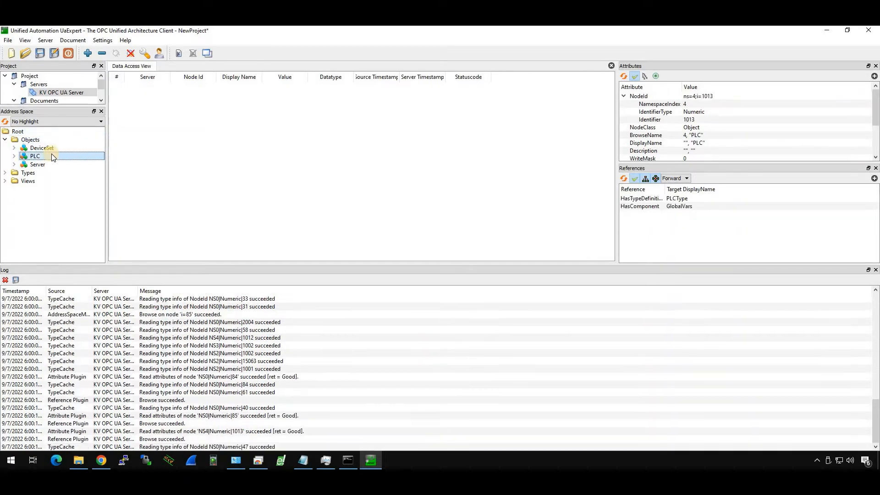
left_click(14, 160)
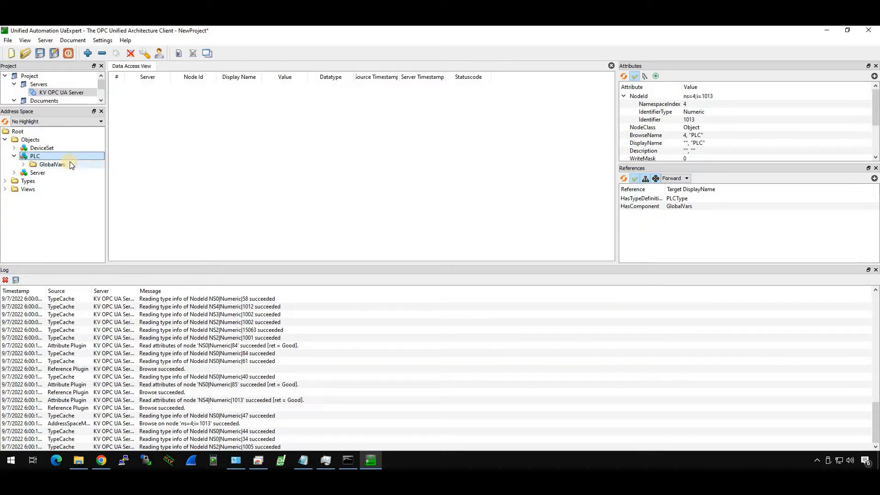
left_click(49, 165)
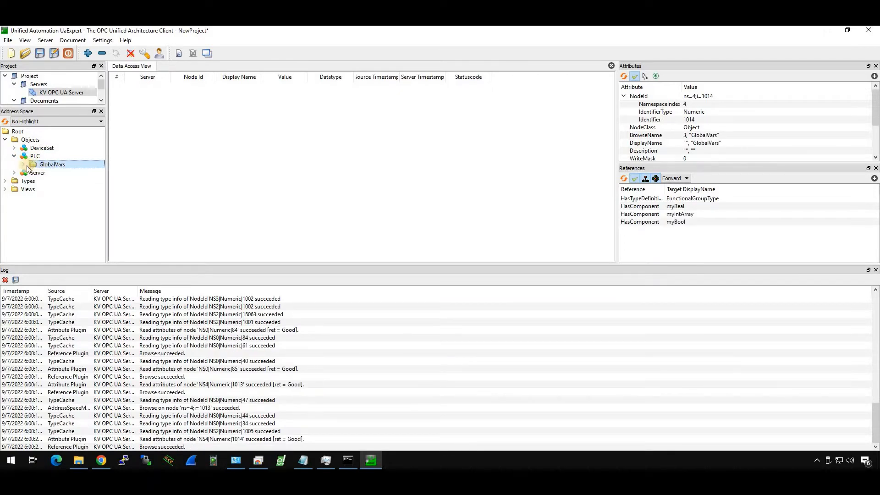
left_click(23, 165)
left_click(64, 173)
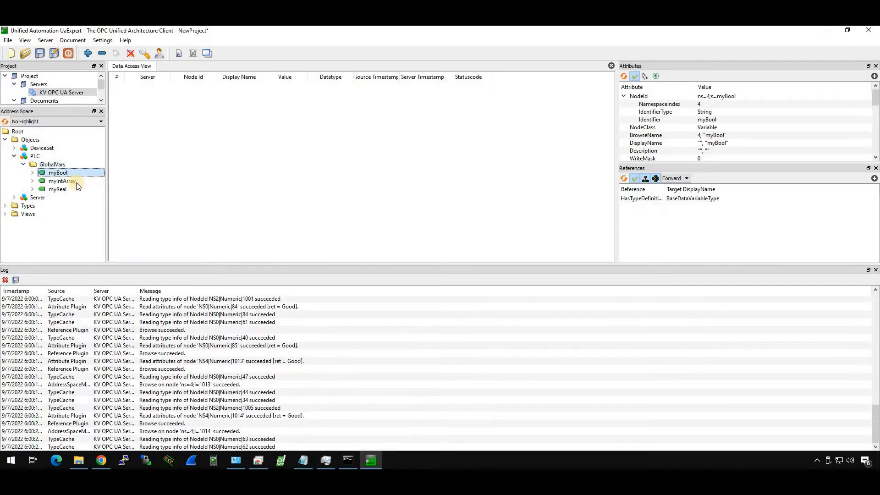
left_click(76, 183)
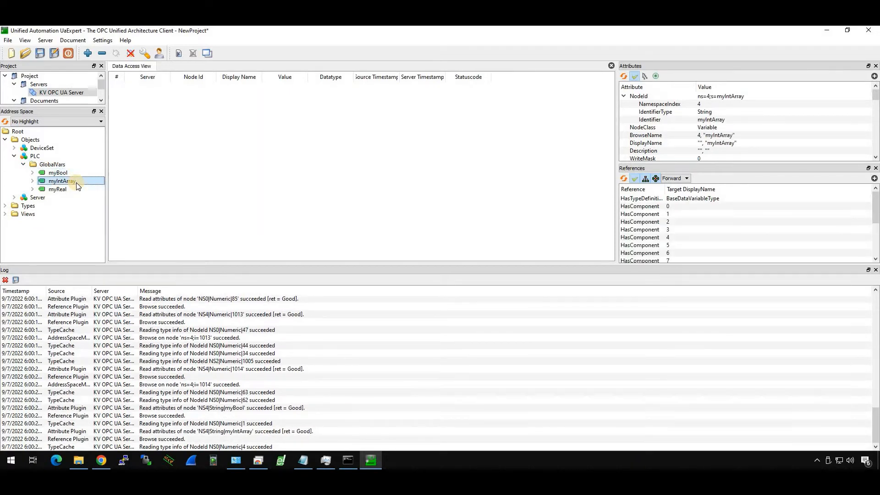
left_click(62, 187)
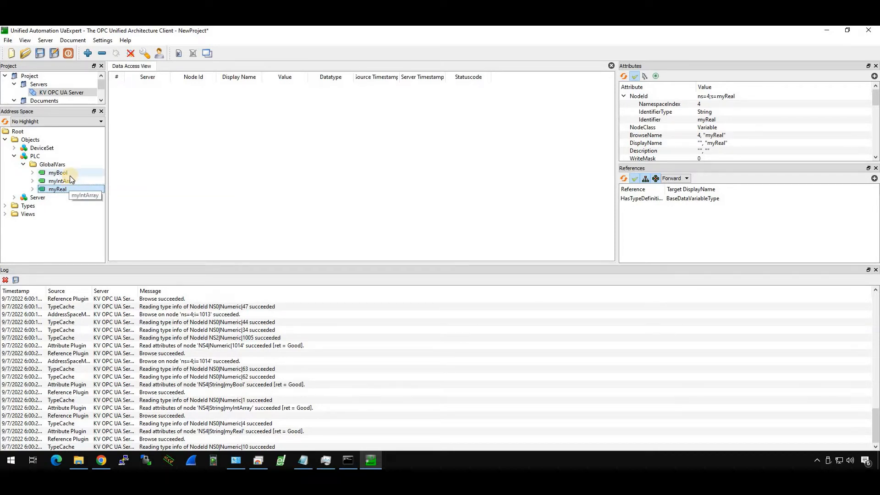
left_click(70, 175, "shift")
left_click_drag(67, 182, 309, 134)
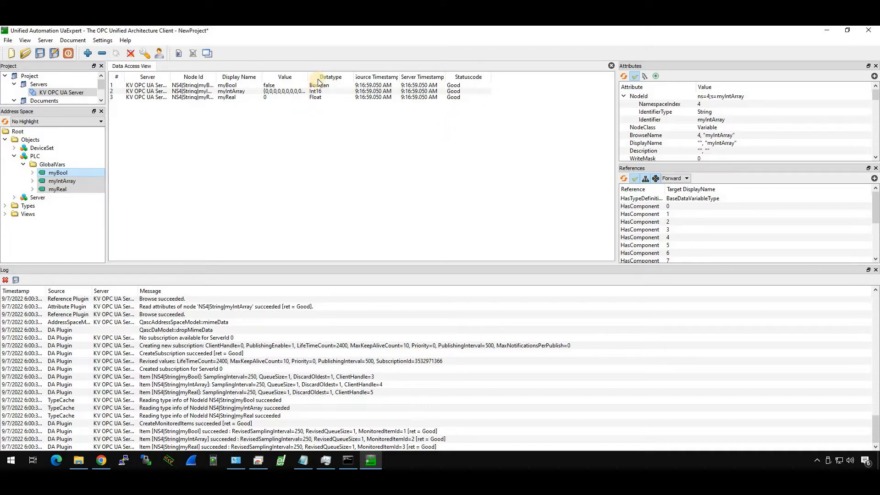
Write the value true to the myBool variable.
left_click(276, 85)
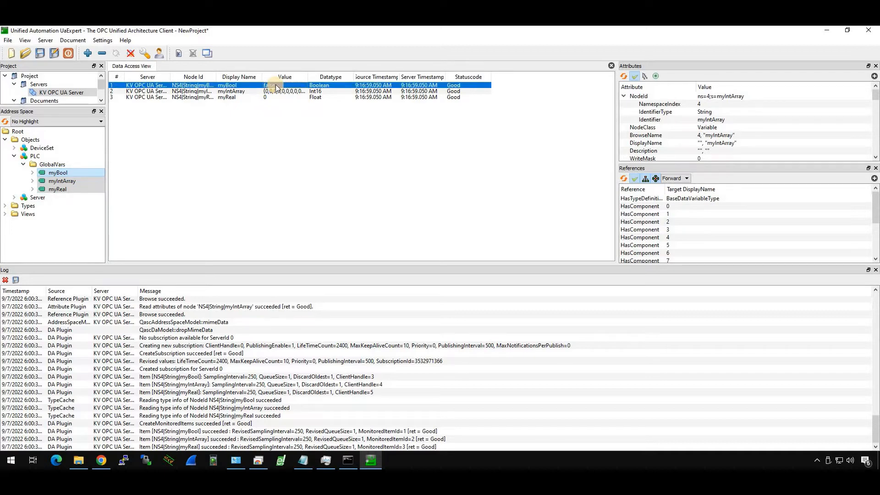
left_click(276, 84)
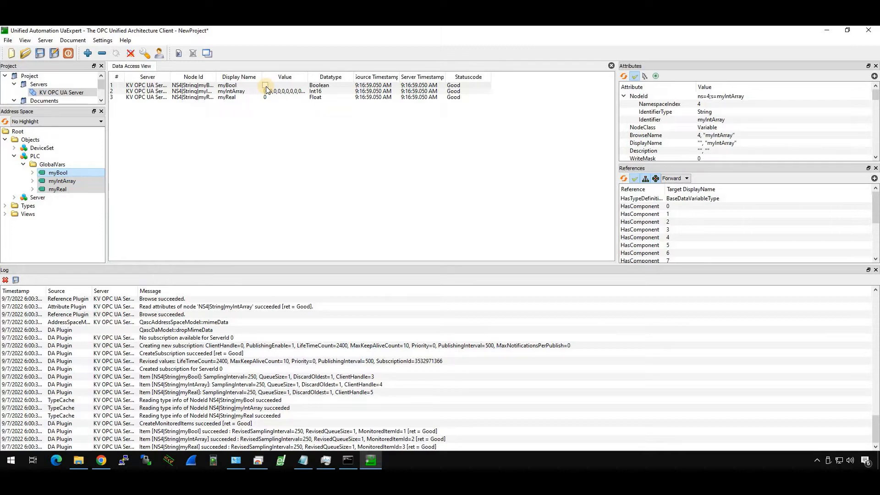
left_click(265, 86)
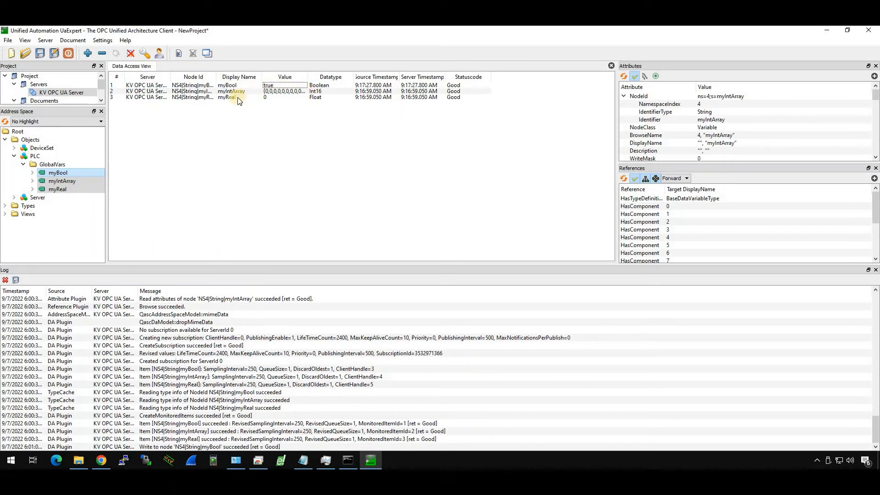
Try to write a new value to the myReal variable and check the log entry for that write.
left_click(270, 97)
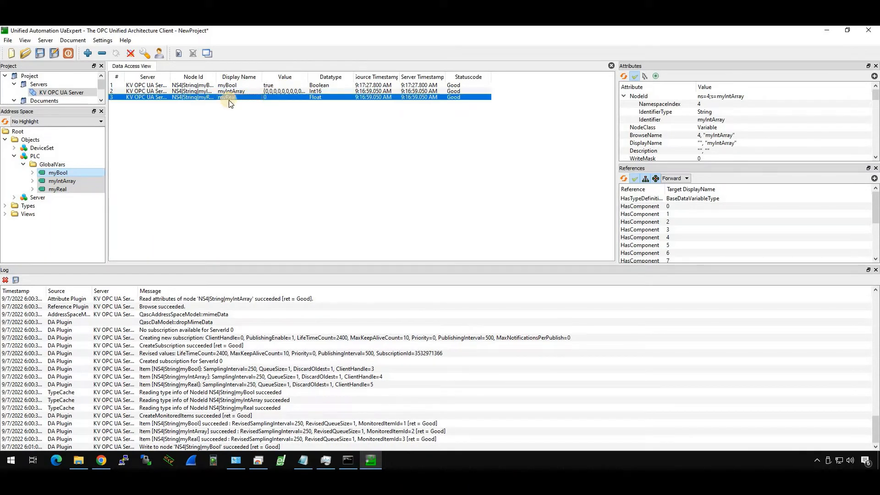
left_click(267, 97)
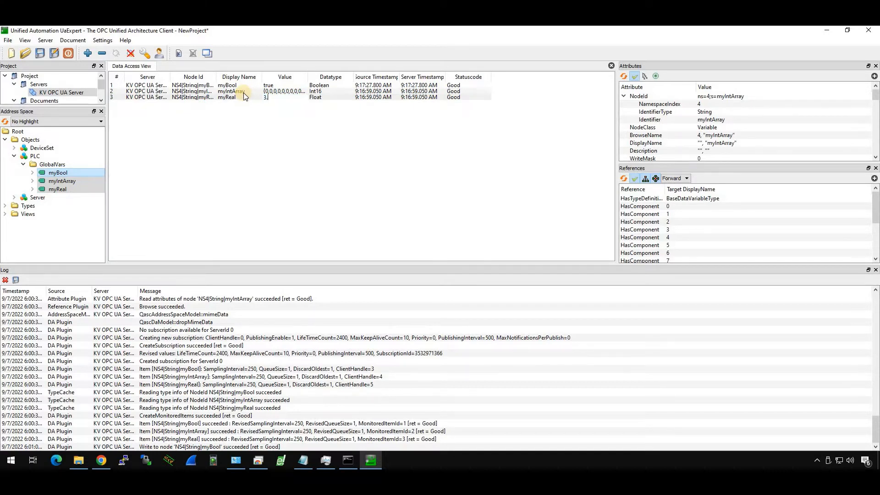
key("Return")
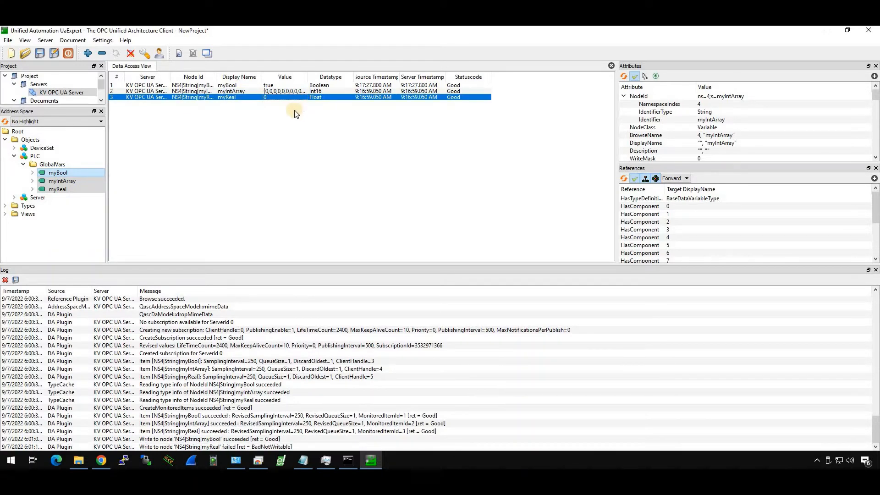
left_click(239, 376)
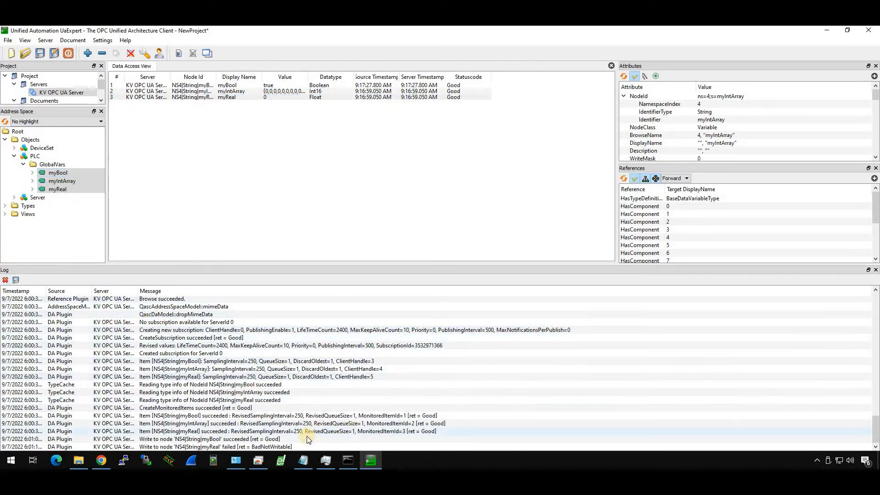
left_click(284, 444)
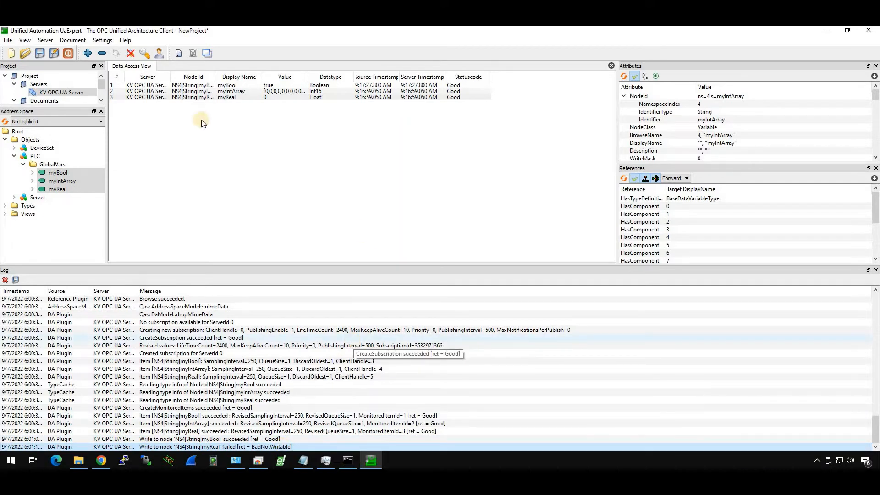
left_click(254, 99)
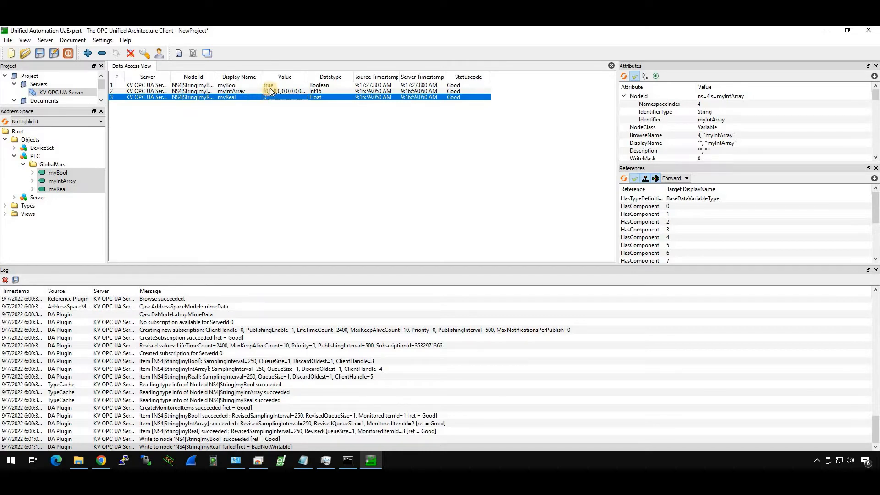
Open the myIntArray value for editing and set element [0] to 92 and element [8] to 421.
left_click(246, 91)
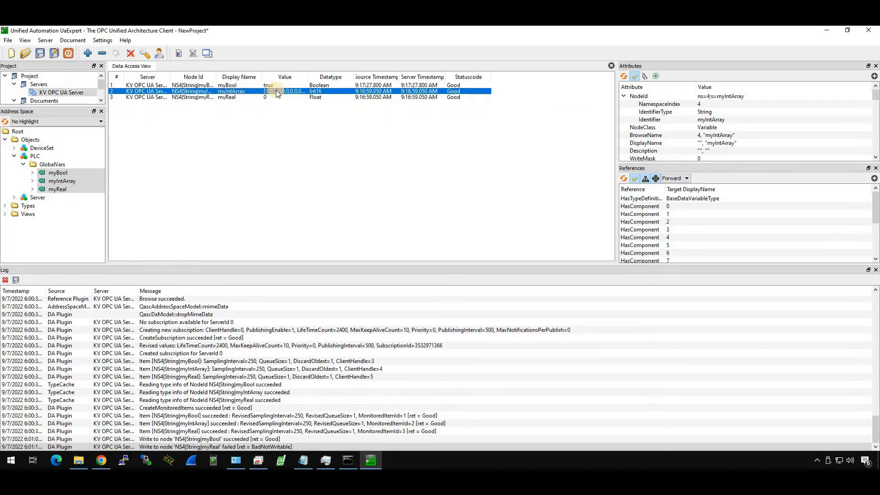
double_click(276, 90)
left_click(311, 126)
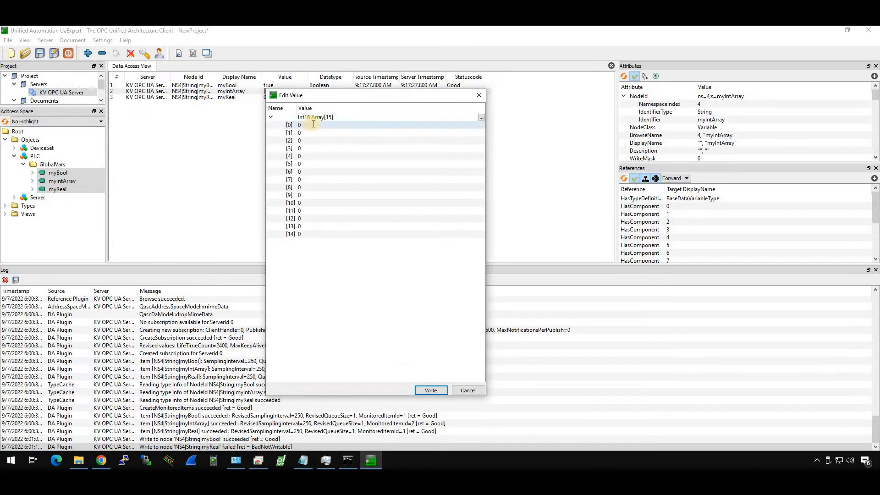
left_click(313, 124)
type("92")
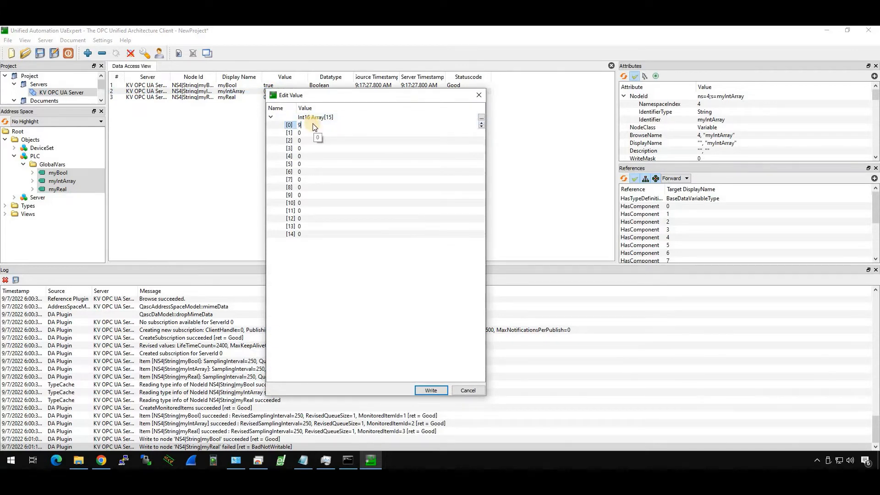
key("Return")
left_click(322, 188)
left_click(322, 188)
type("421")
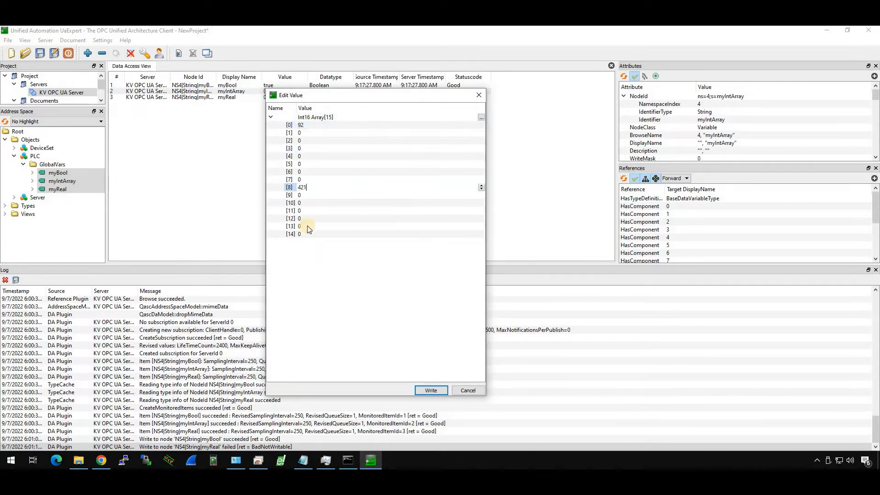
key("Return")
Set array element [13] to 1 and element [6] to 999, and write the edited myIntArray to the server.
left_click(306, 226)
left_click(306, 227)
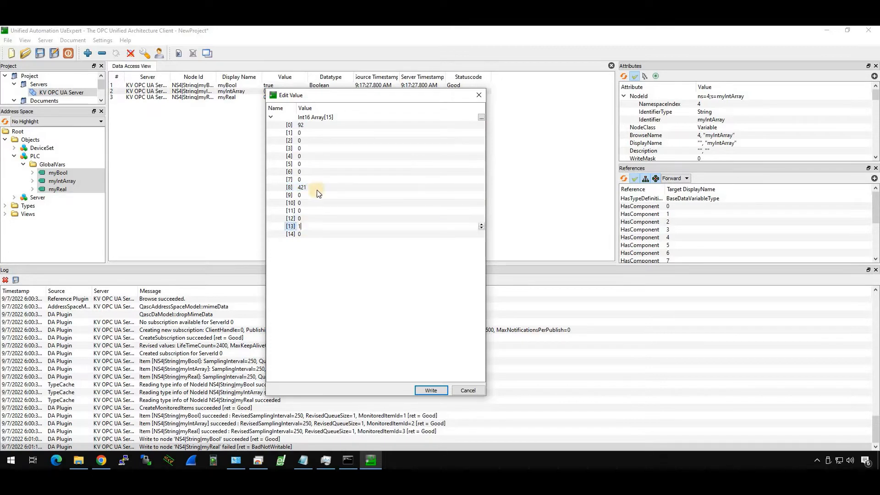
type("1")
left_click(322, 172)
left_click(322, 171)
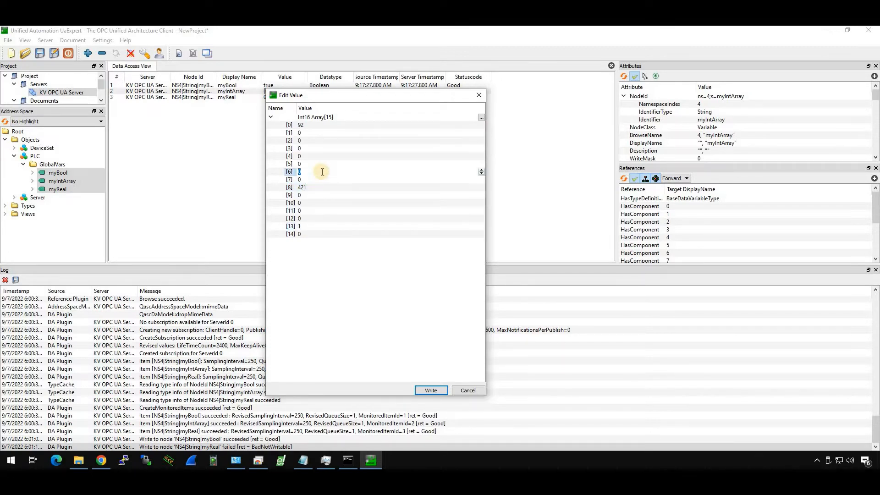
type("999")
key("Return")
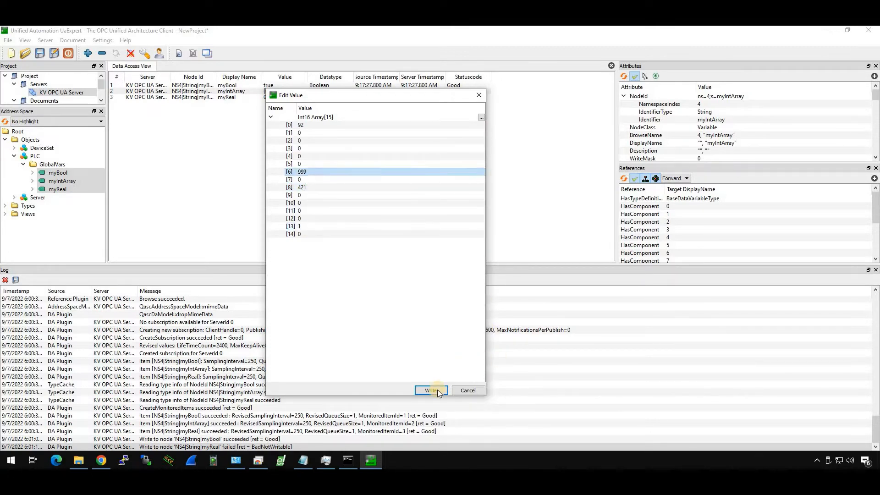
key("Return")
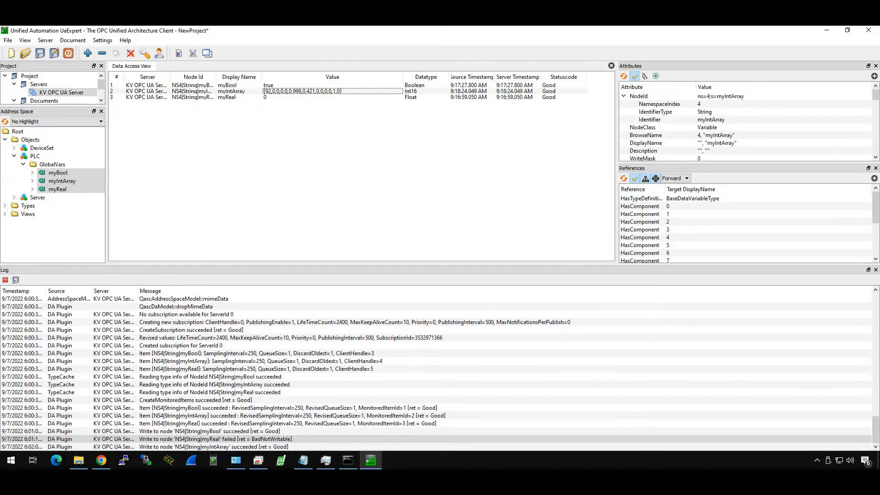
left_click(333, 235)
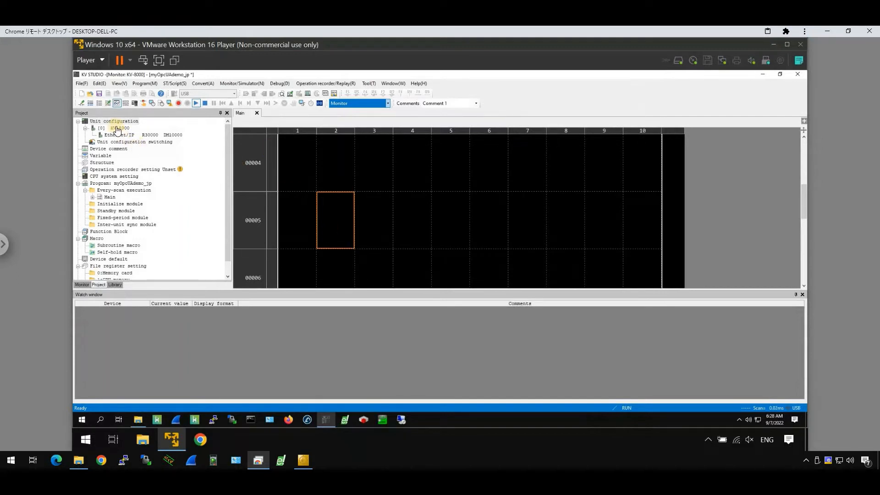
left_click(117, 130)
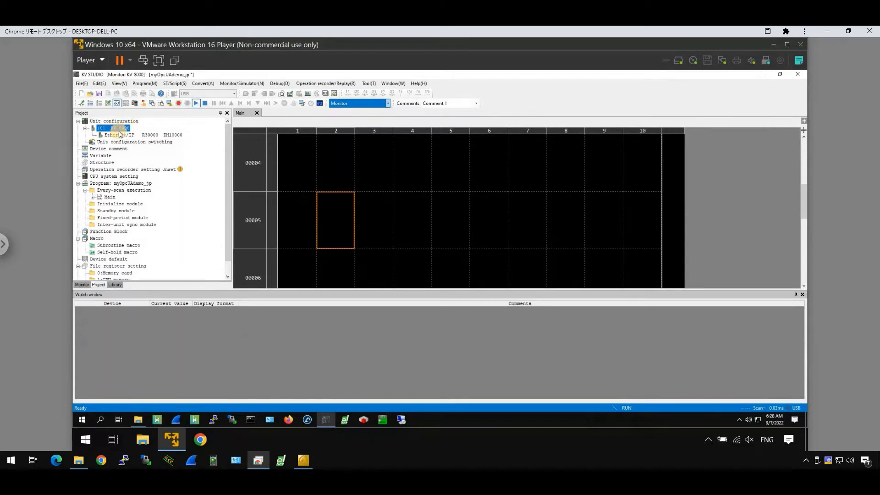
double_click(119, 130)
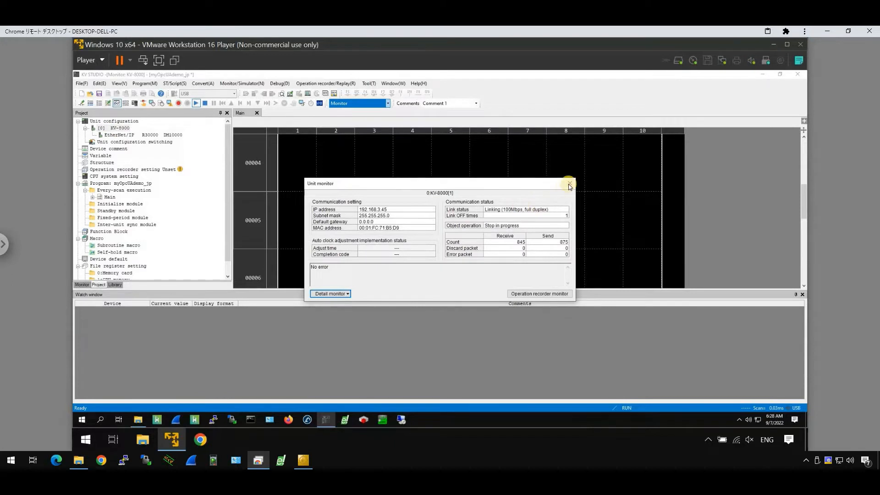
left_click(570, 185)
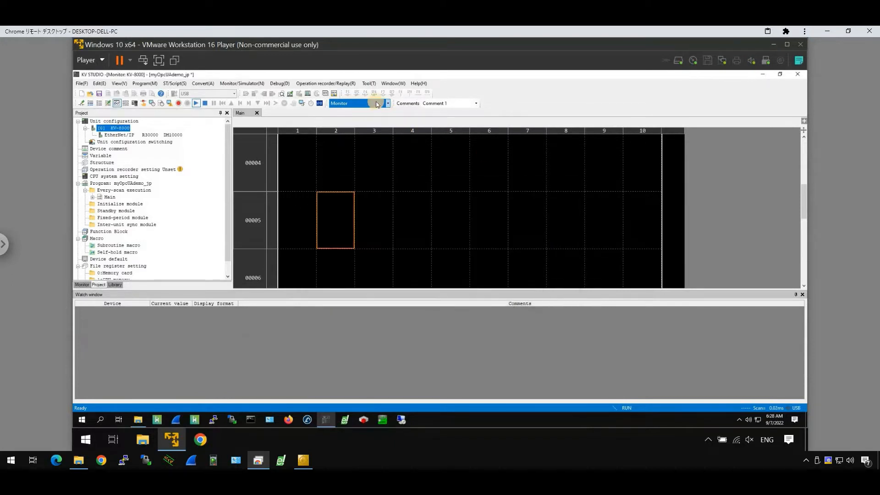
Switch the KV STUDIO project to Editor mode and open the KV-8000 unit in a maximized Unit Editor.
left_click(377, 104)
left_click(361, 110)
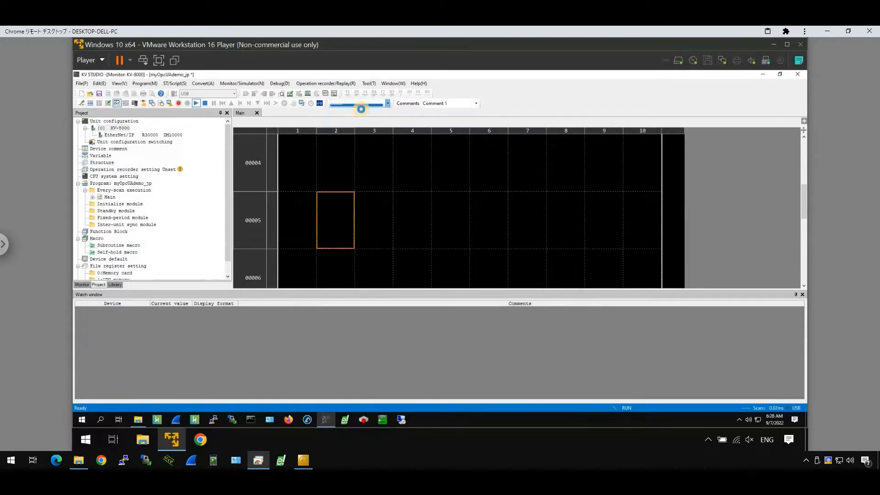
double_click(121, 130)
left_click(126, 124)
mouse_move(192, 125)
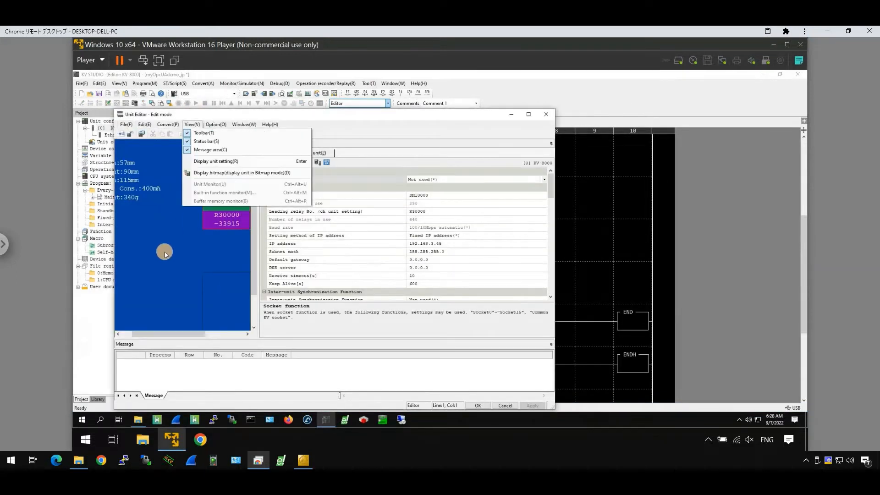
left_click(443, 110)
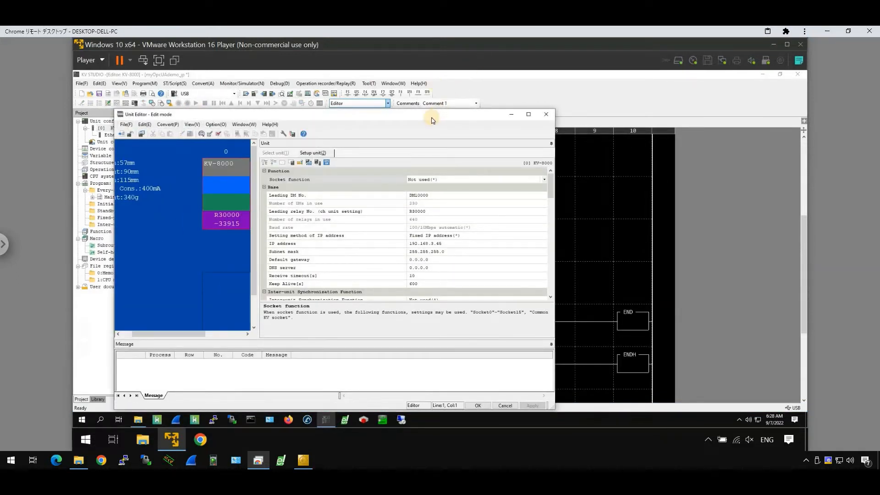
double_click(431, 114)
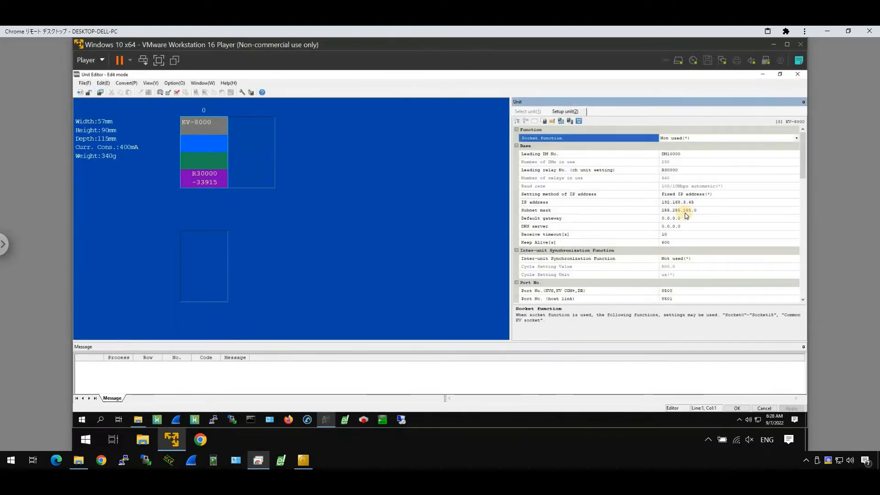
Examine the security policy and client certificate trust options in the KV-8000's OPC UA server settings, and close the Unit Editor.
scroll(685, 215, "down", 1)
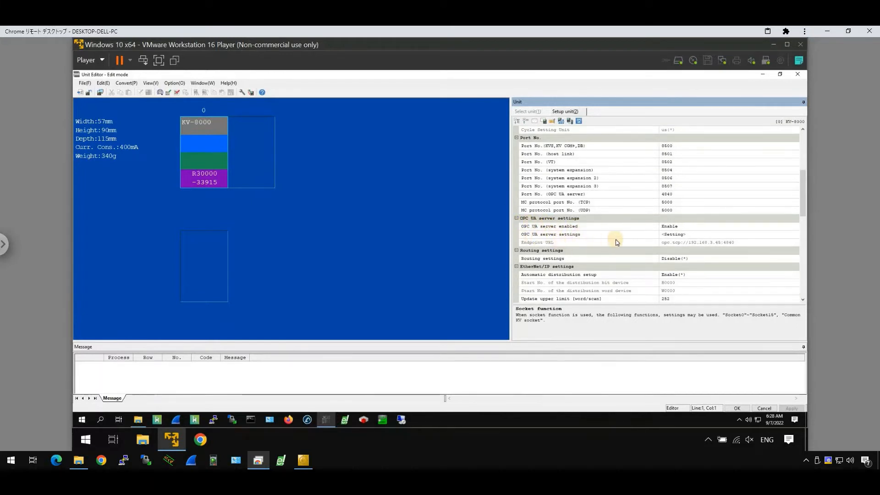
left_click(691, 236)
left_click(795, 236)
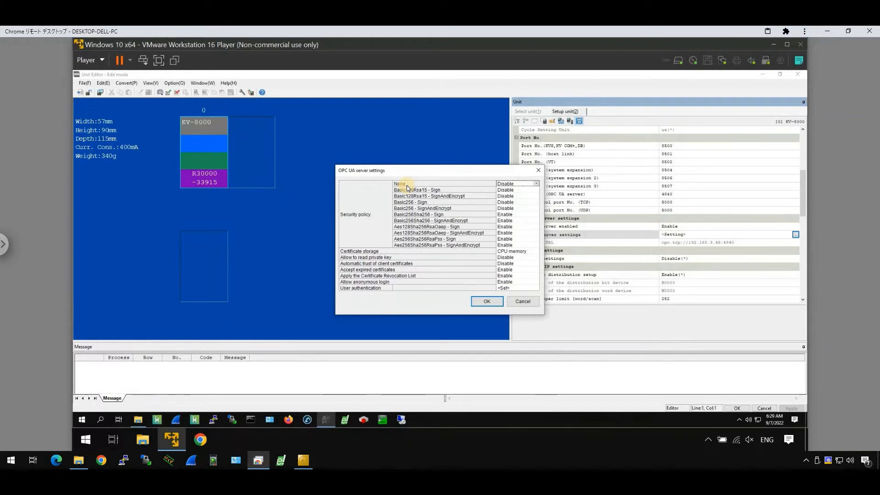
left_click(399, 269)
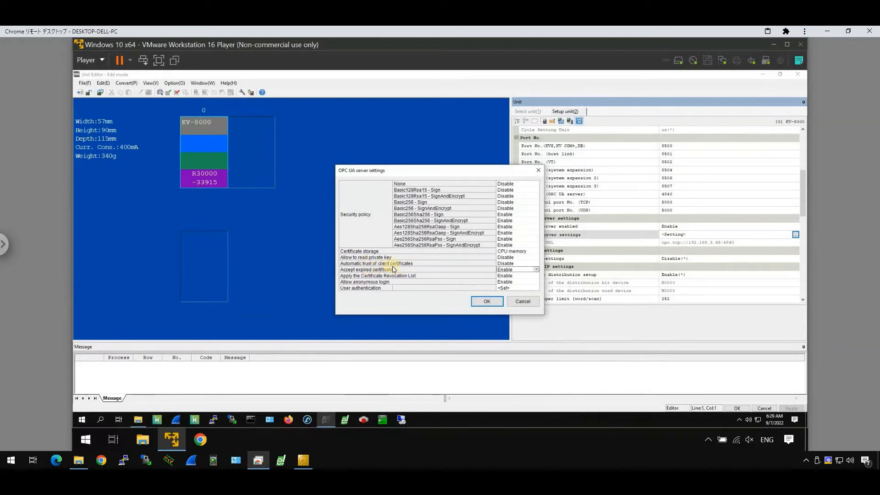
left_click(418, 264)
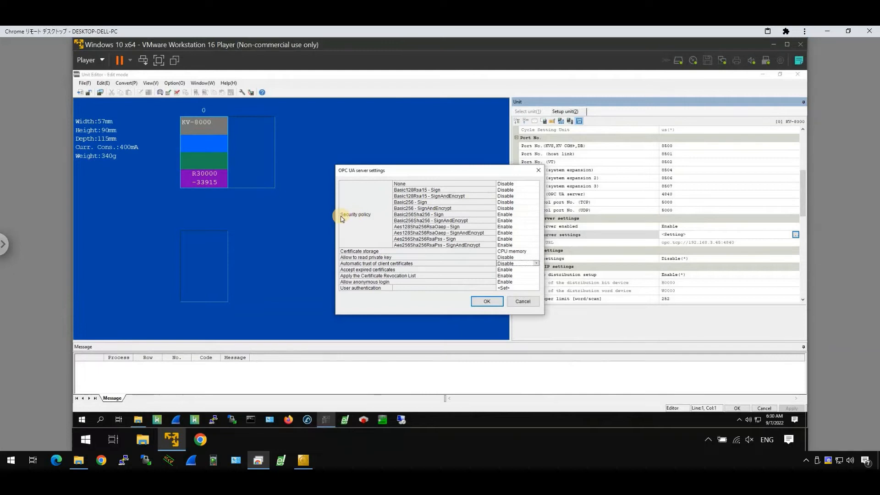
left_click(414, 189)
left_click(430, 184)
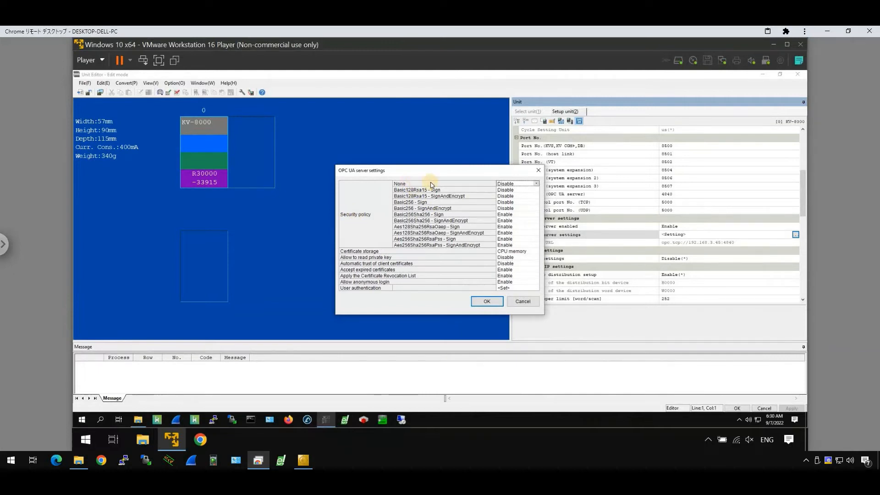
left_click(357, 265)
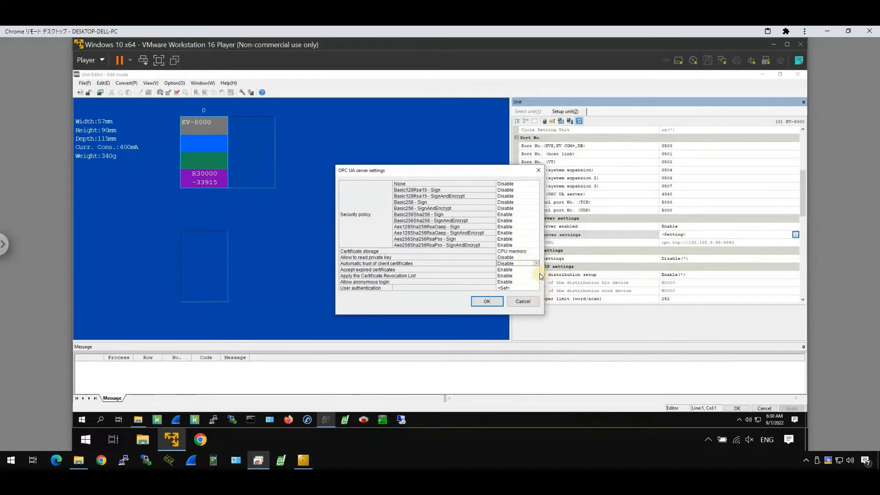
left_click(800, 76)
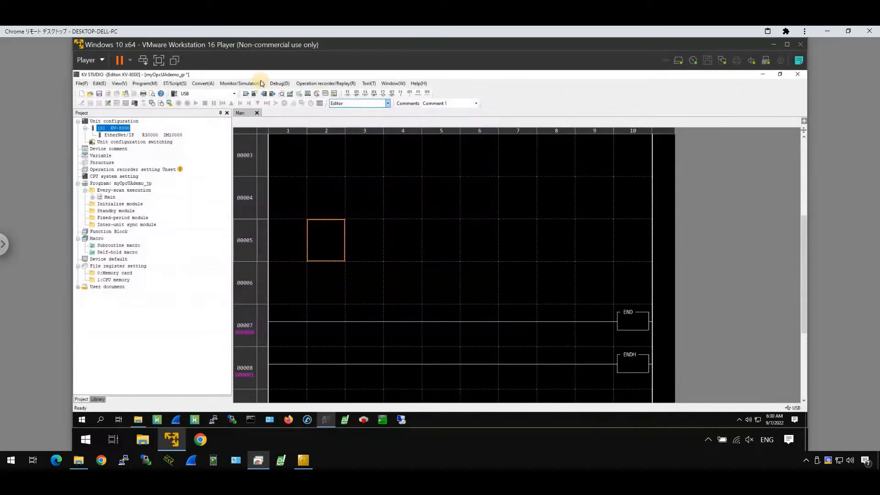
left_click(262, 85)
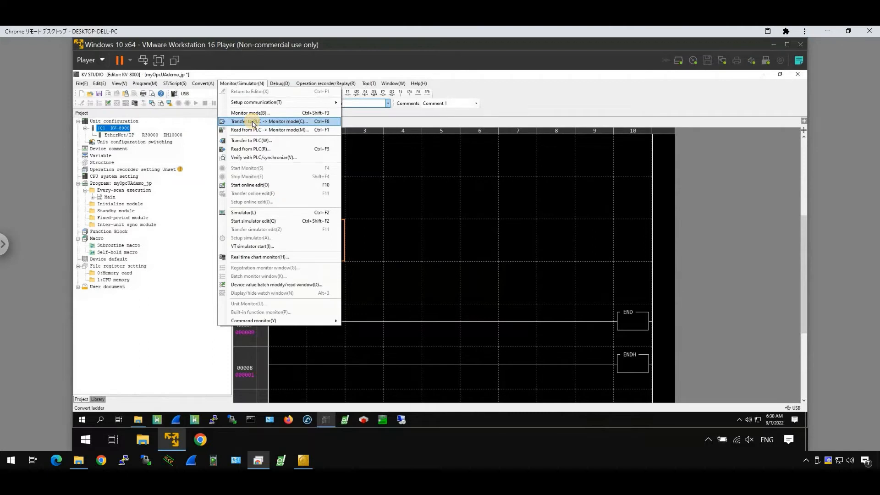
left_click(387, 315)
key("Right")
key("Right")
key("Right")
key("Right")
key("Right")
key("Right")
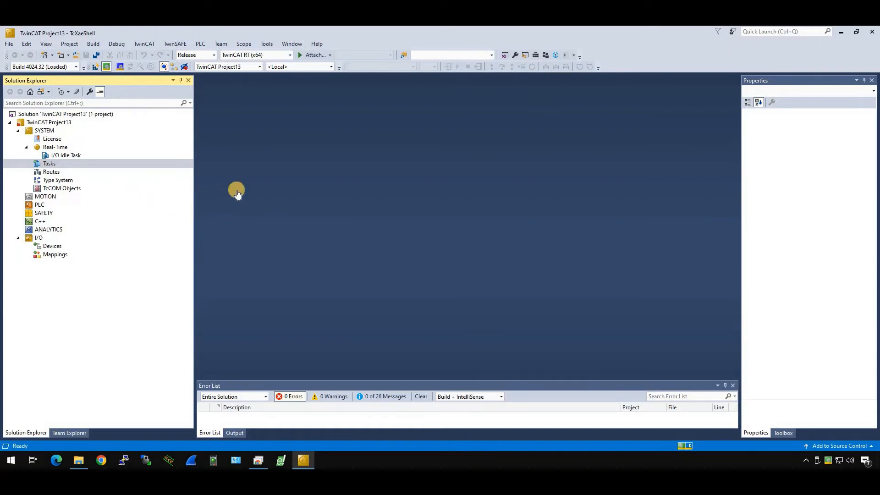
In the TwinCAT project, add a Virtual OPC UA Device to the I/O devices.
left_click(65, 249)
right_click(65, 249)
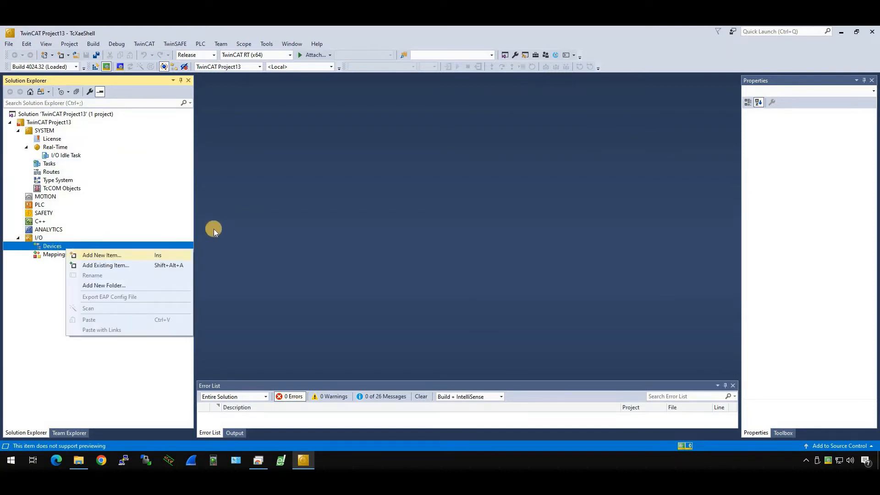
key("Return")
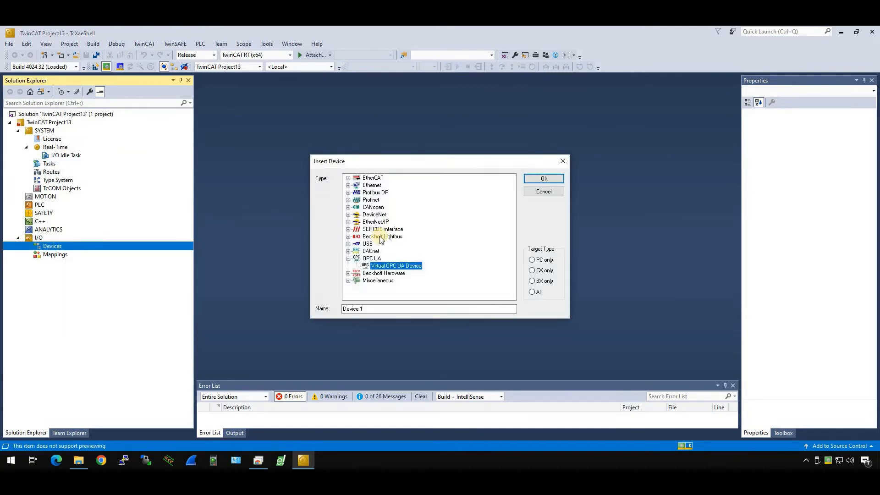
left_click(370, 259)
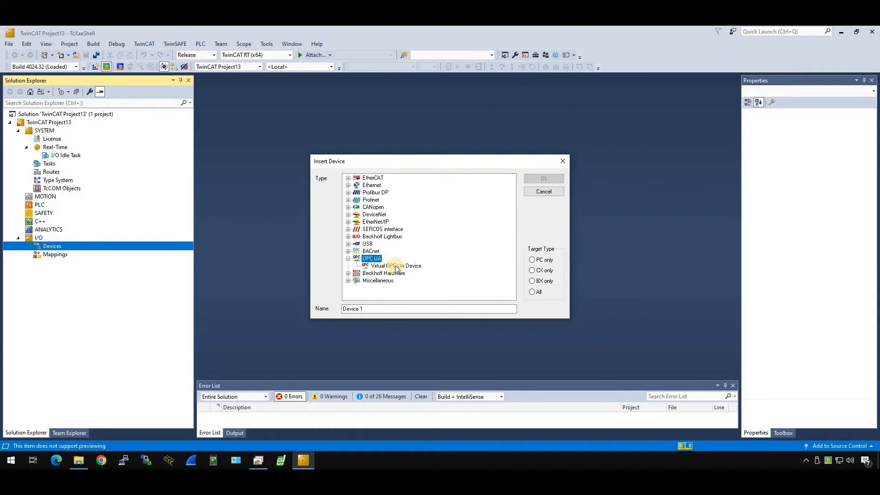
left_click(421, 267)
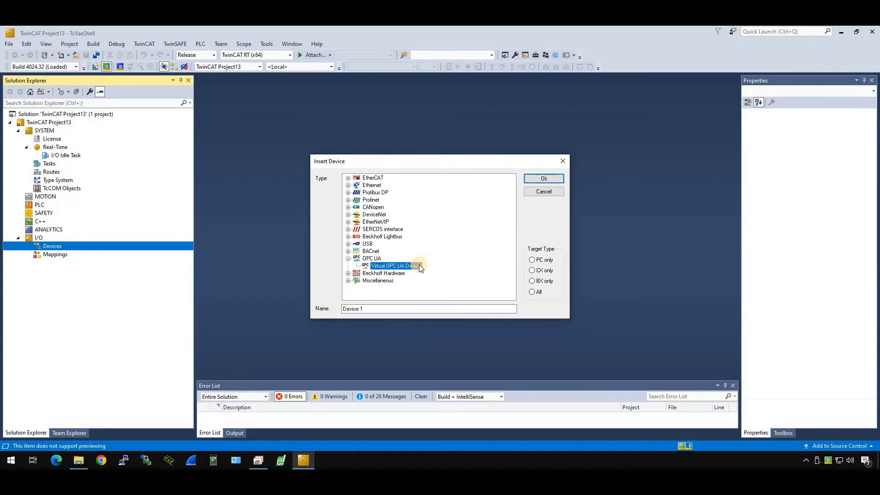
double_click(421, 267)
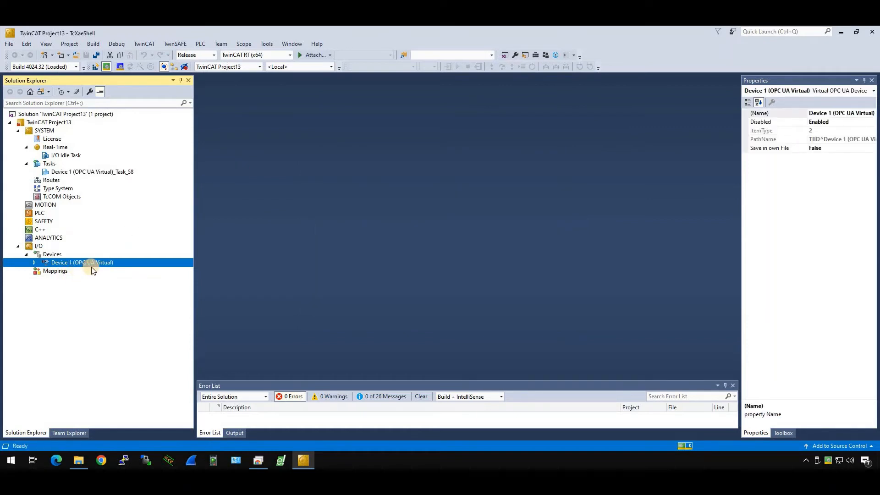
Expand the virtual OPC UA device and its inputs, and add an OPC UA Client module to the device.
left_click(34, 263)
left_click(42, 278)
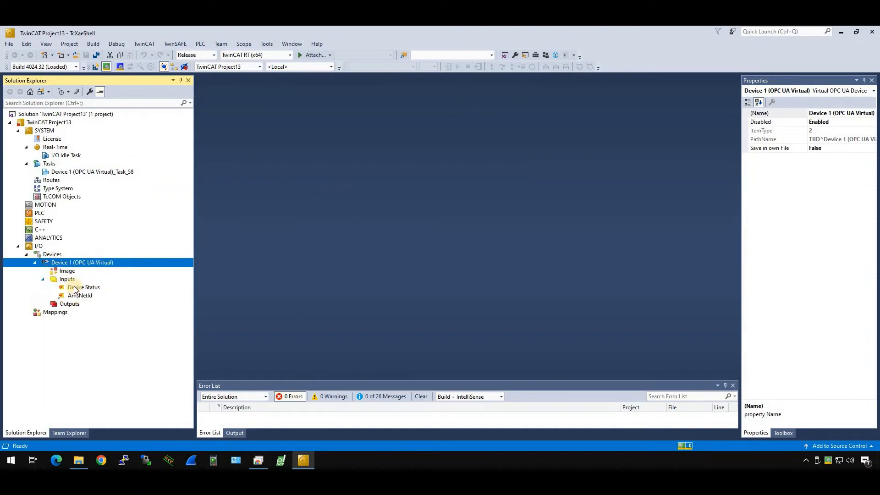
right_click(92, 263)
key("Return")
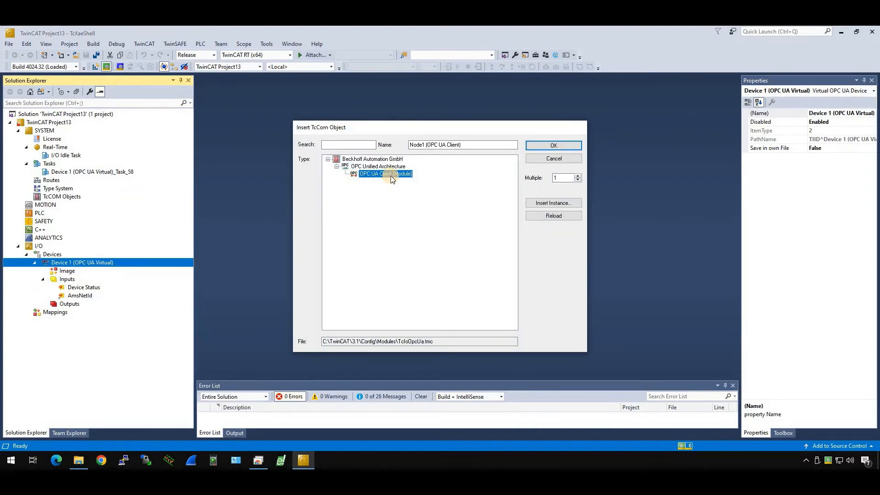
double_click(390, 175)
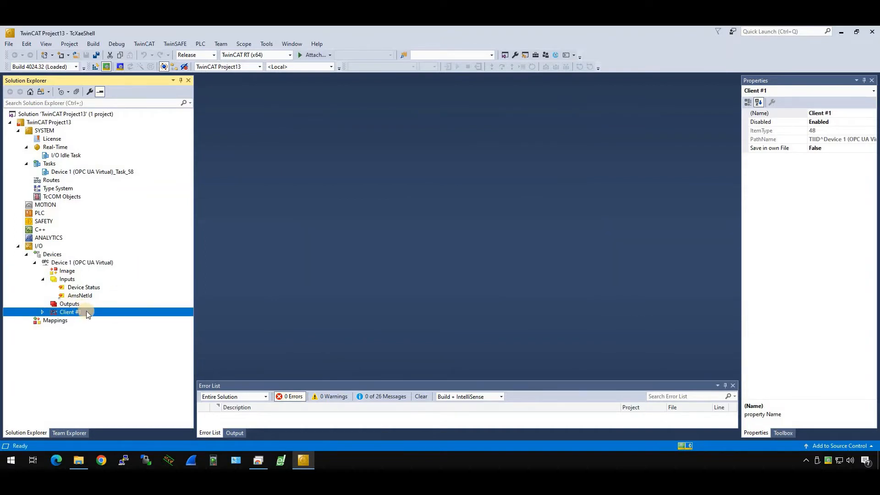
Set the new OPC UA client's endpoint URL to opc.tcp://192.168.3.45 and try to discover the server's endpoints.
left_click(42, 313)
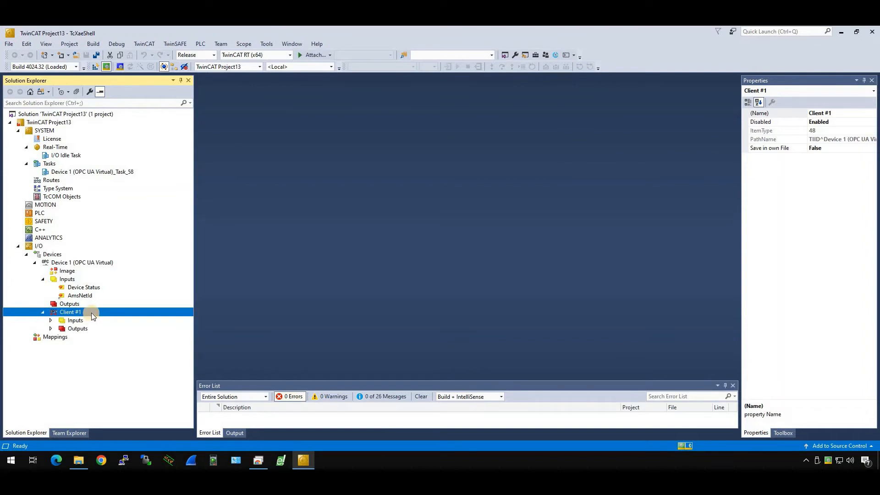
double_click(92, 313)
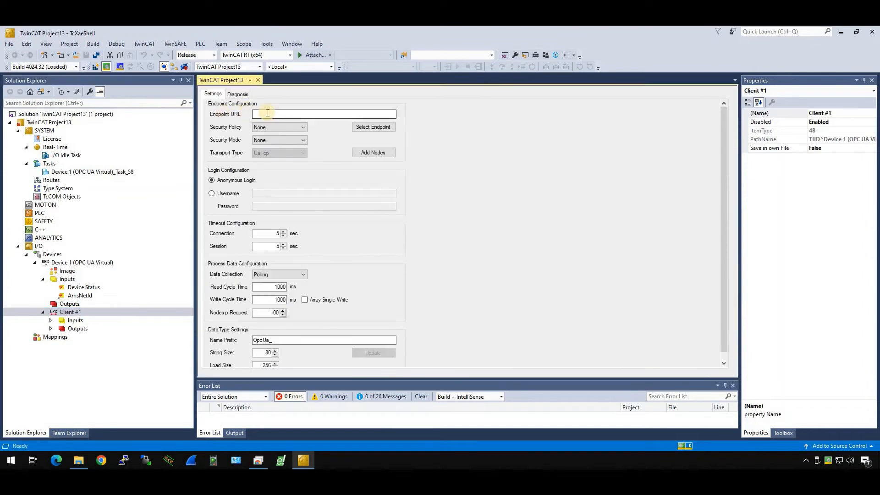
left_click(303, 114)
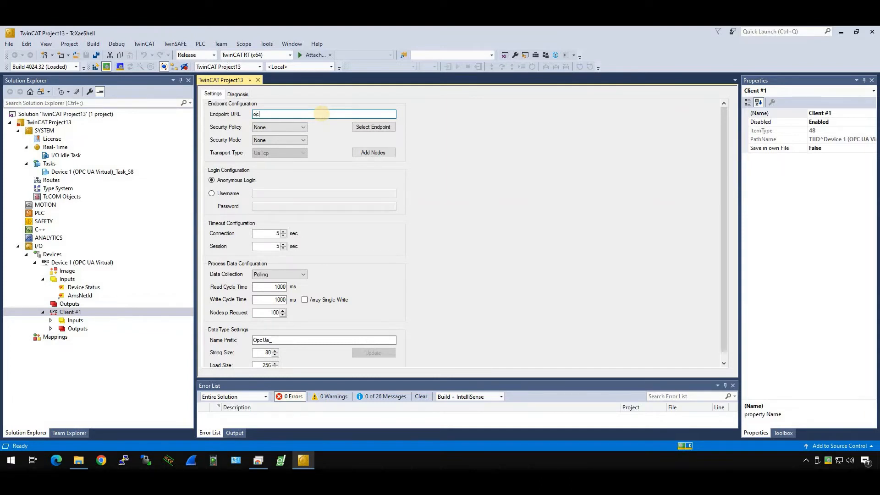
key("BackSpace")
type("pc.tcp://192.168.")
key("BackSpace")
type(".3.45")
left_click(378, 128)
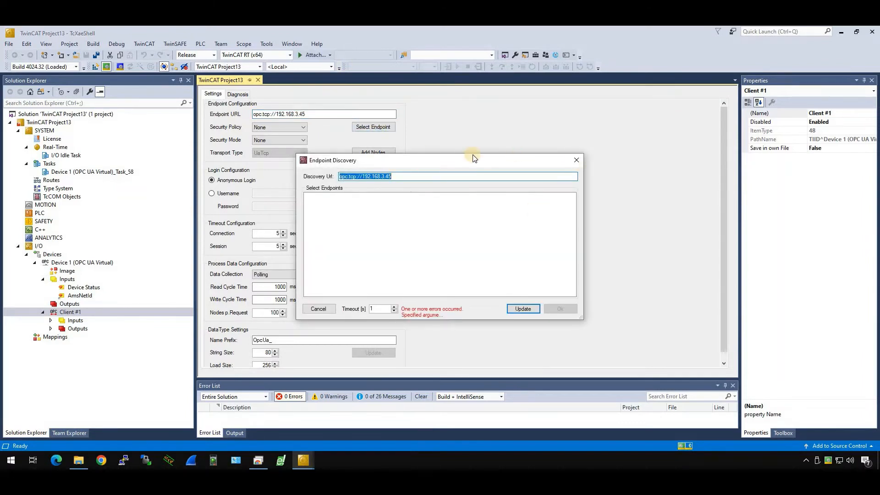
left_click(575, 161)
Add port :4840 to the client's endpoint URL and check which endpoints the server offers.
left_click(316, 115)
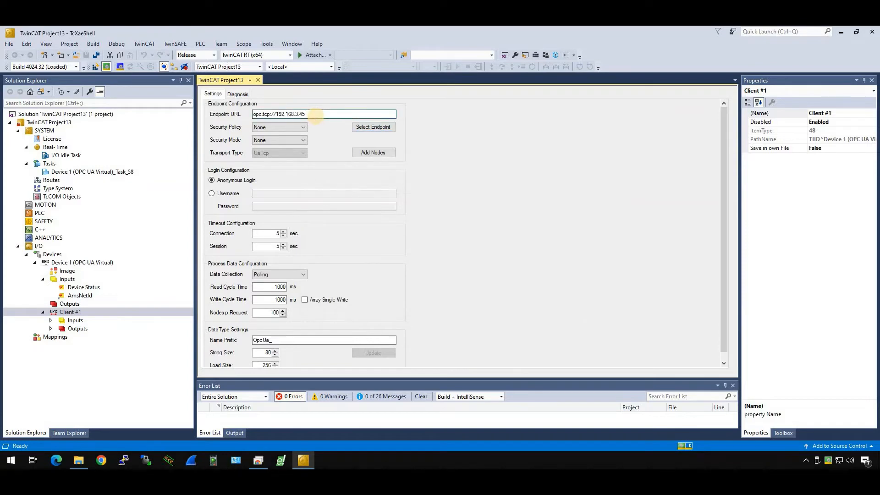
type(":4840")
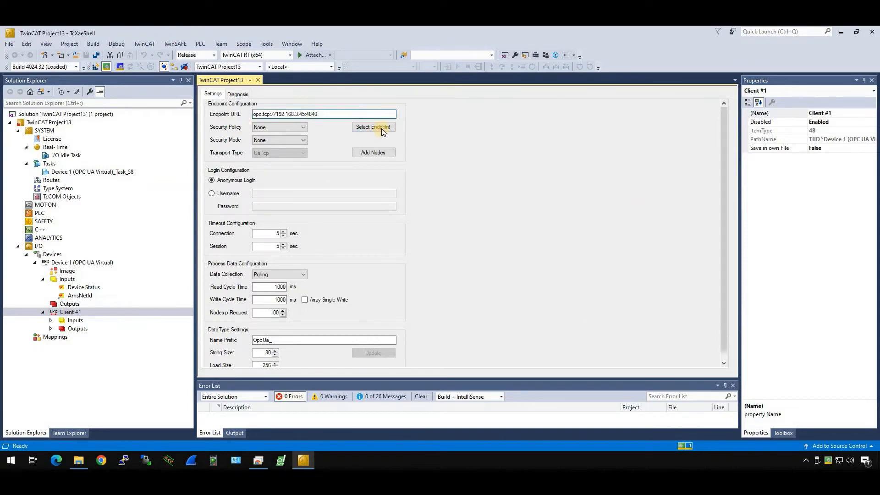
left_click(373, 126)
left_click(576, 161)
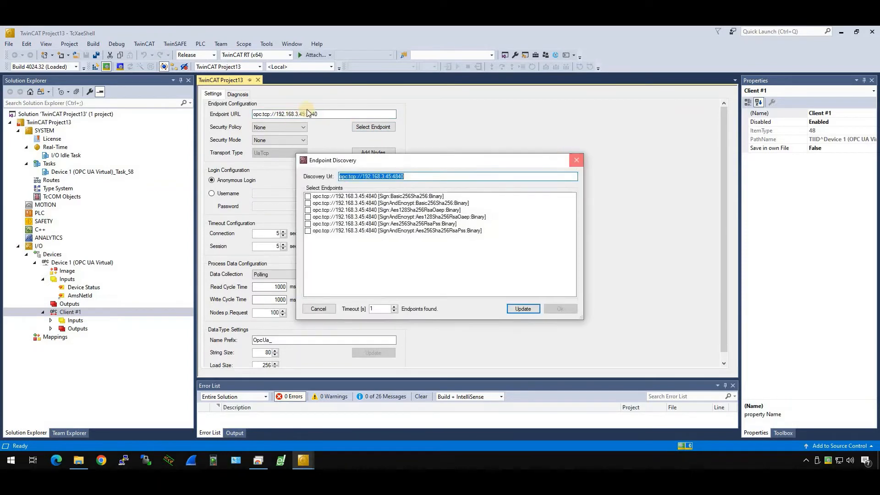
Set the client's endpoint to opc.tcp://192.168.3.45:4840 with SignAndEncrypt security mode and Basic256Sha256 policy.
left_click(338, 114)
key("ctrl+a")
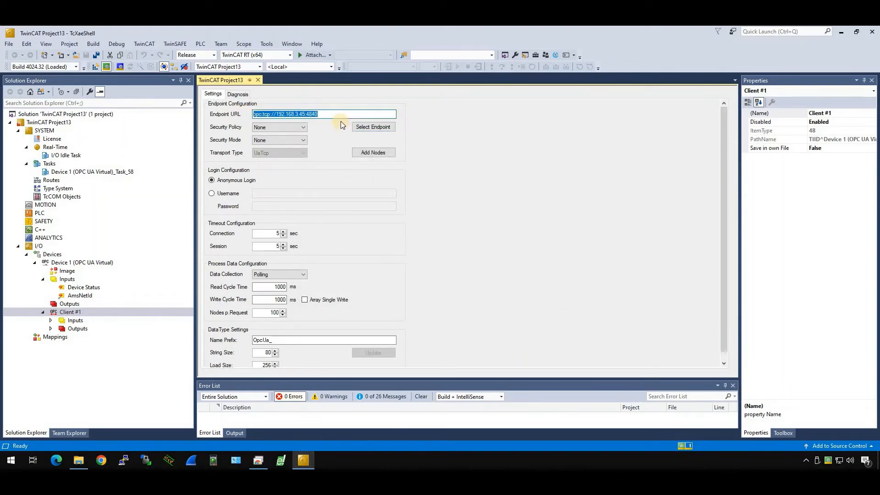
left_click(361, 127)
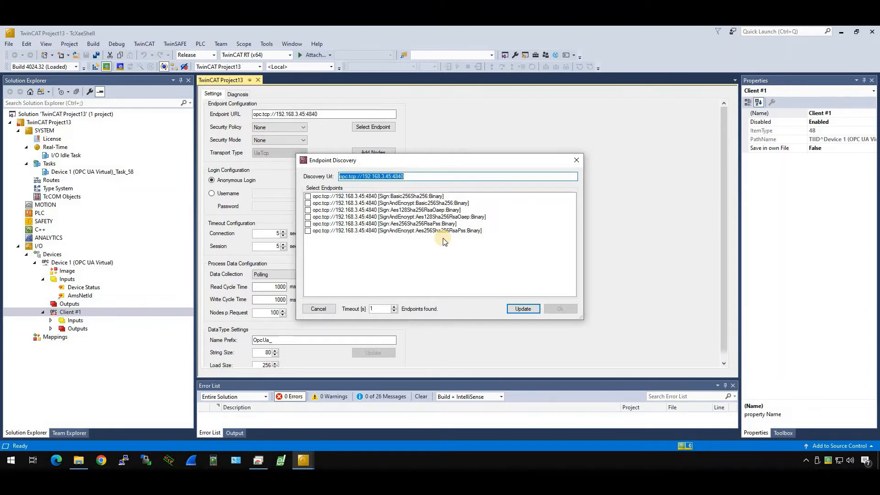
left_click(395, 204)
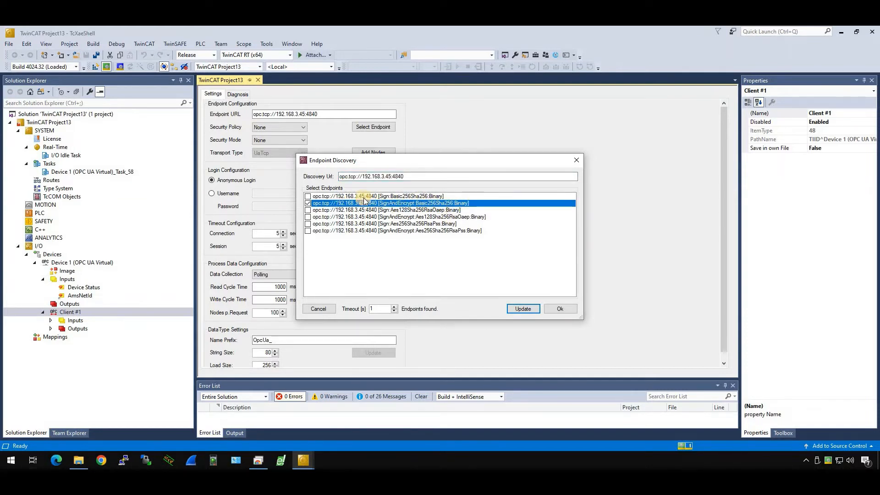
left_click(560, 309)
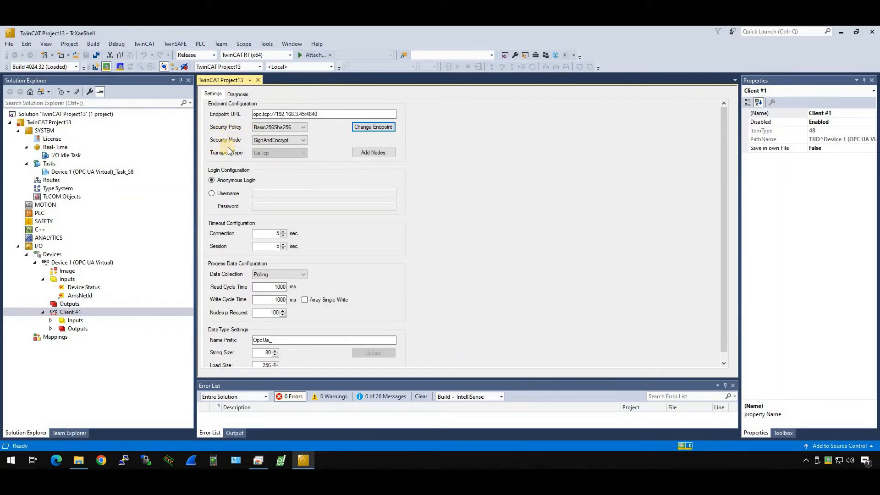
Try to browse the server's nodes from the TwinCAT client, reading the details of any connection warning.
left_click(376, 153)
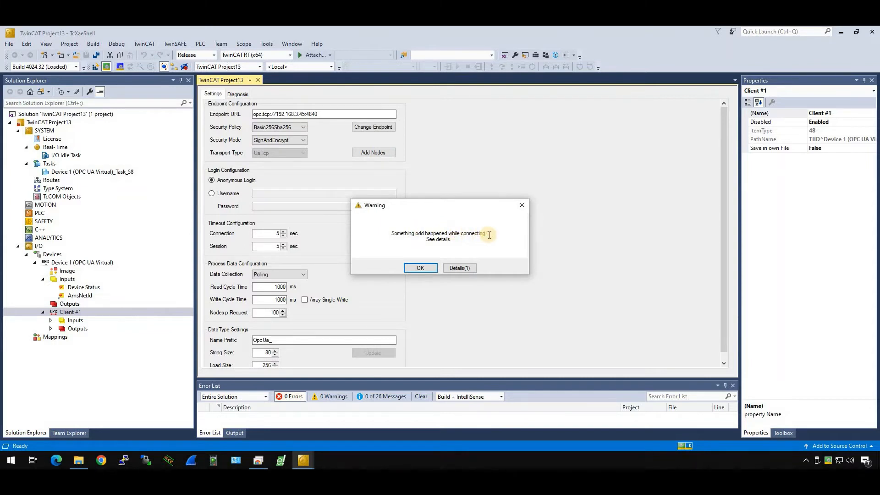
left_click(465, 268)
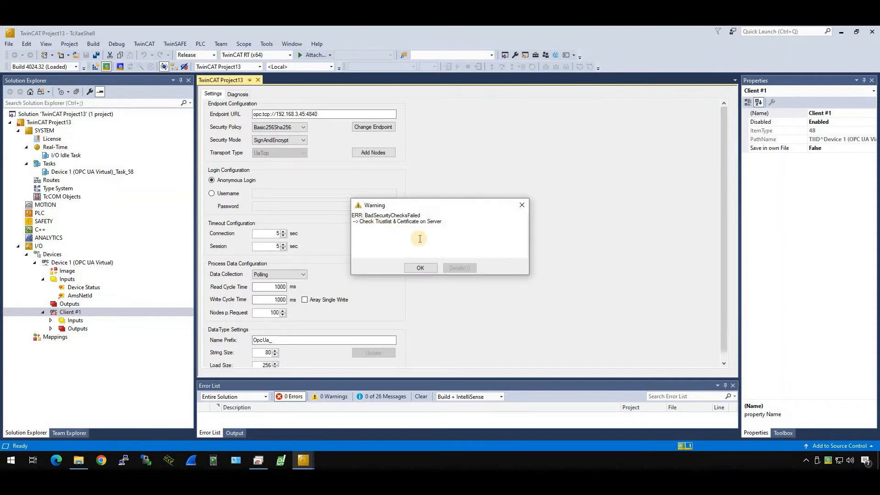
left_click(427, 267)
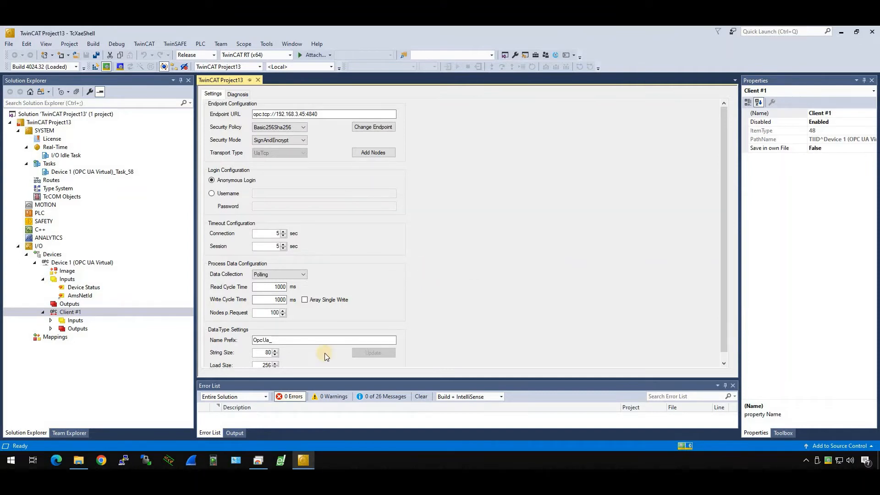
Switch to KV STUDIO and, in the KV-8000's OPC UA server monitor, trust the rejected TcOpcUa client certificate.
left_click(258, 460)
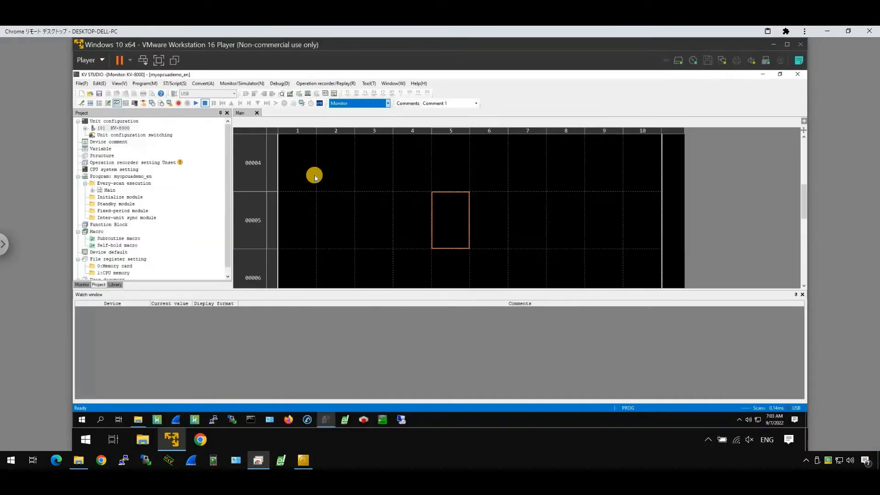
right_click(123, 130)
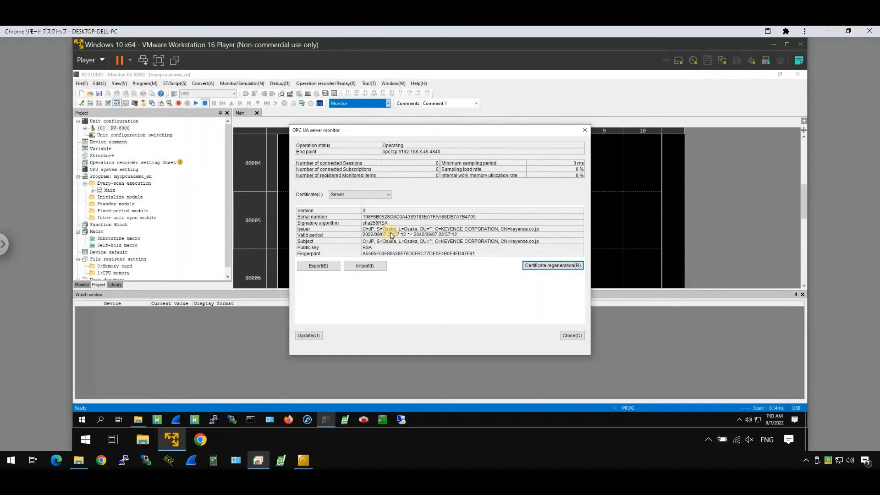
left_click(391, 195)
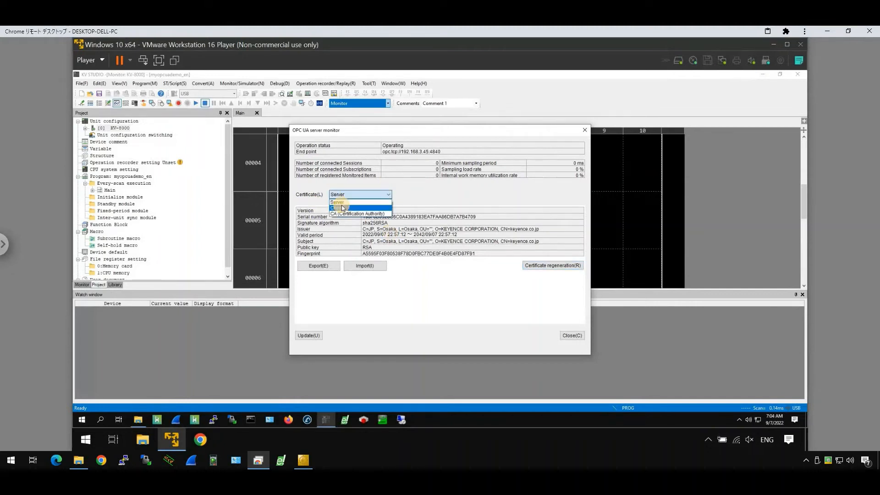
left_click(342, 208)
left_click(328, 226)
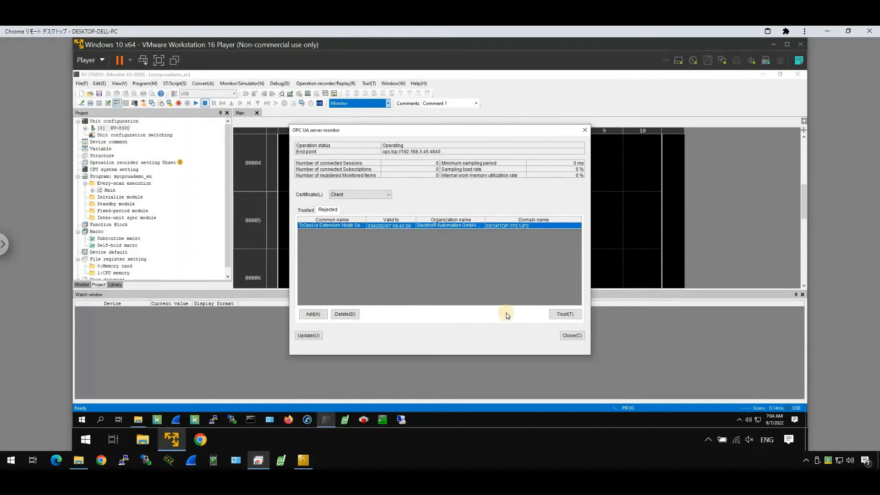
left_click(561, 315)
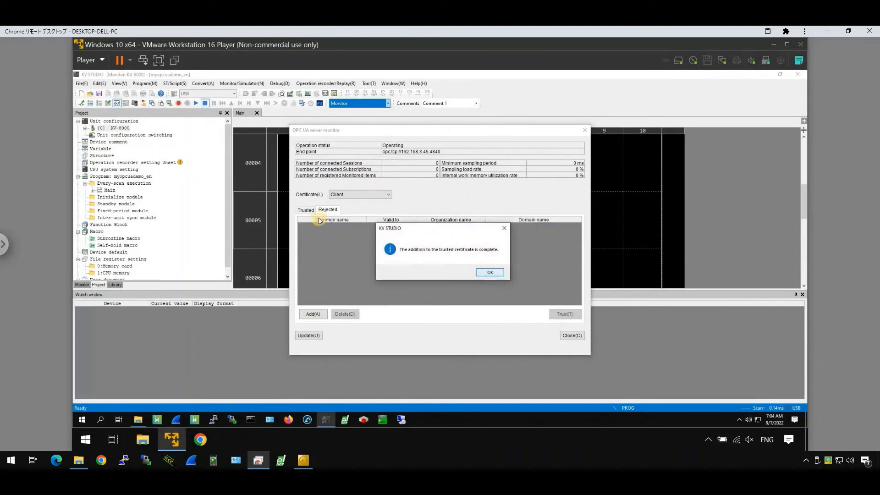
left_click(489, 273)
left_click(306, 210)
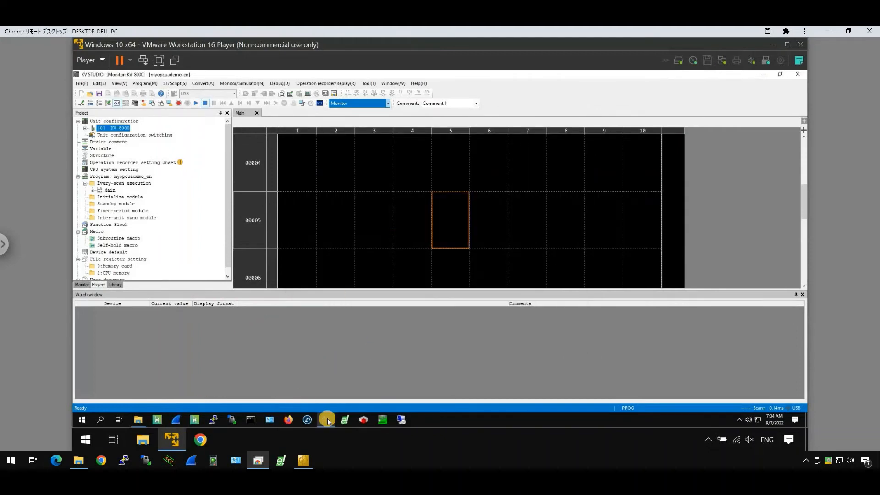
Return to TwinCAT and add the PLC GlobalVars nodes myBool, myIntArray and myReal to the OPC UA client.
left_click(307, 459)
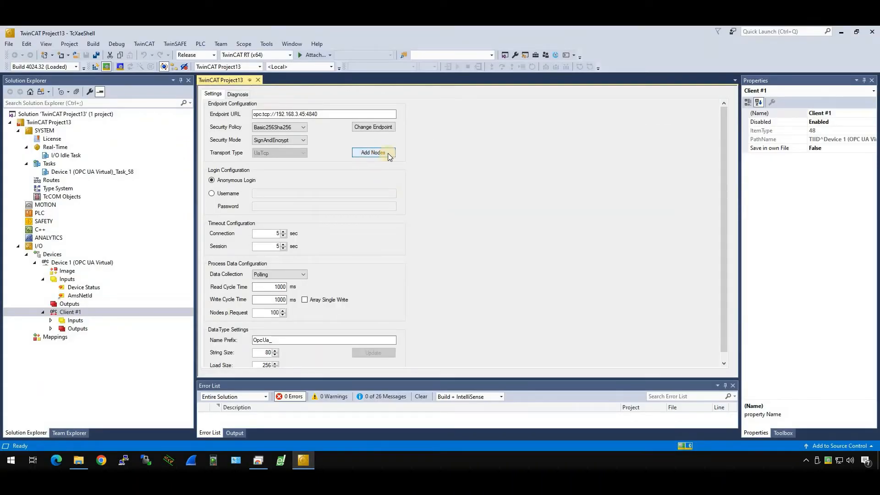
left_click(392, 156)
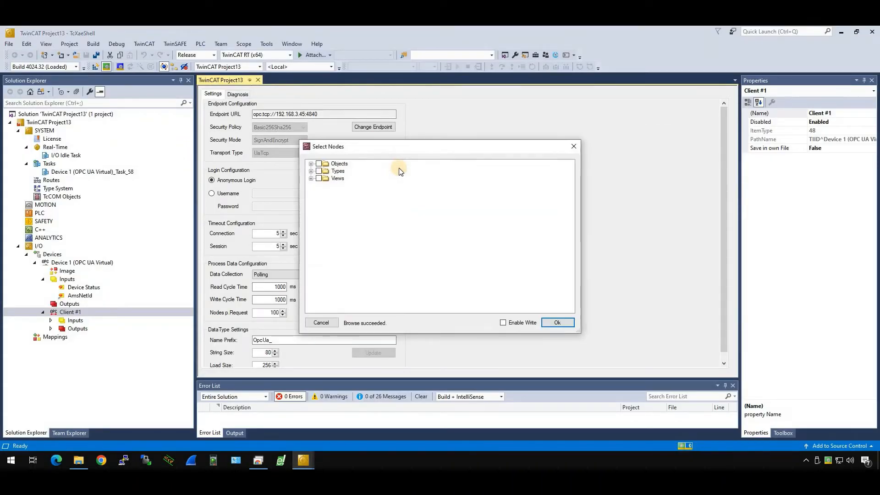
left_click(311, 164)
left_click(319, 179)
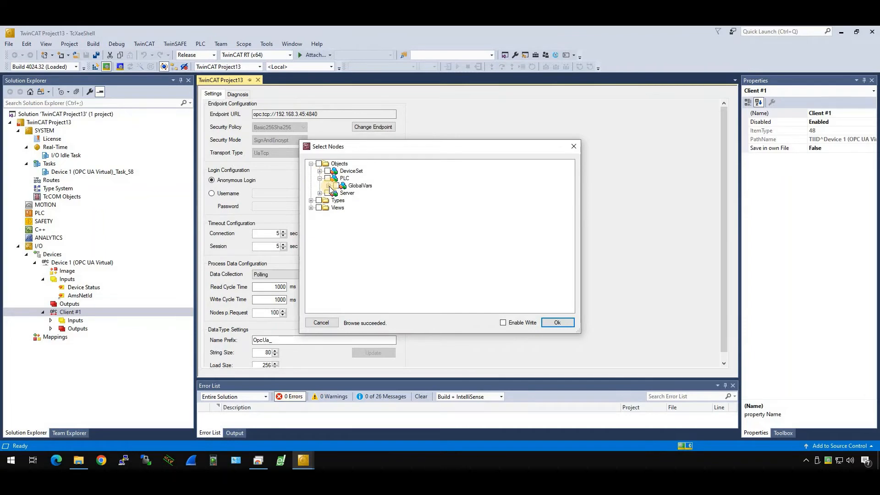
left_click(328, 186)
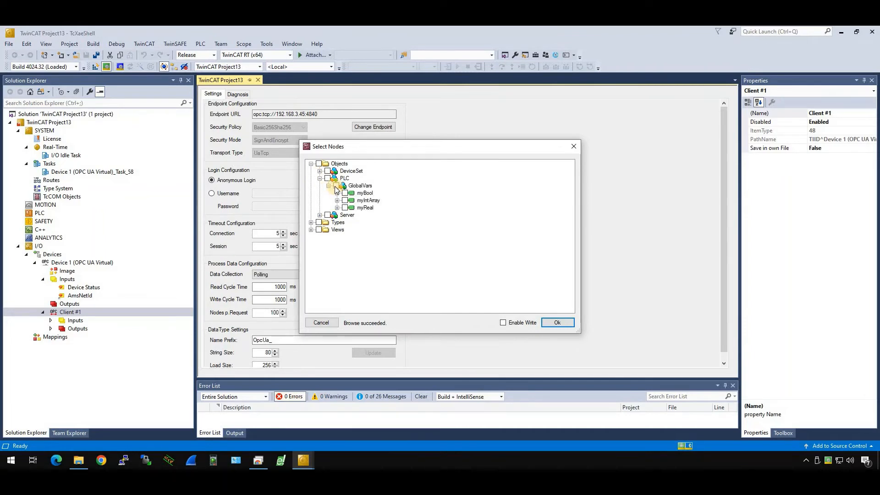
left_click(337, 186)
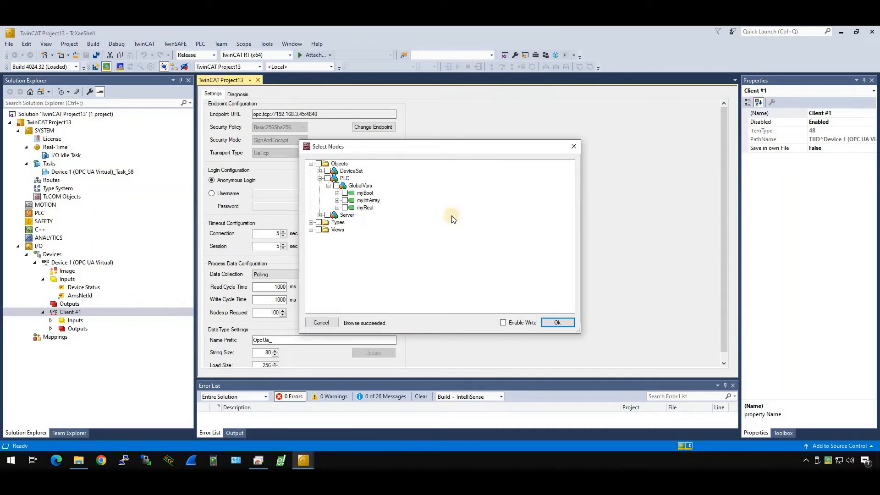
left_click(559, 323)
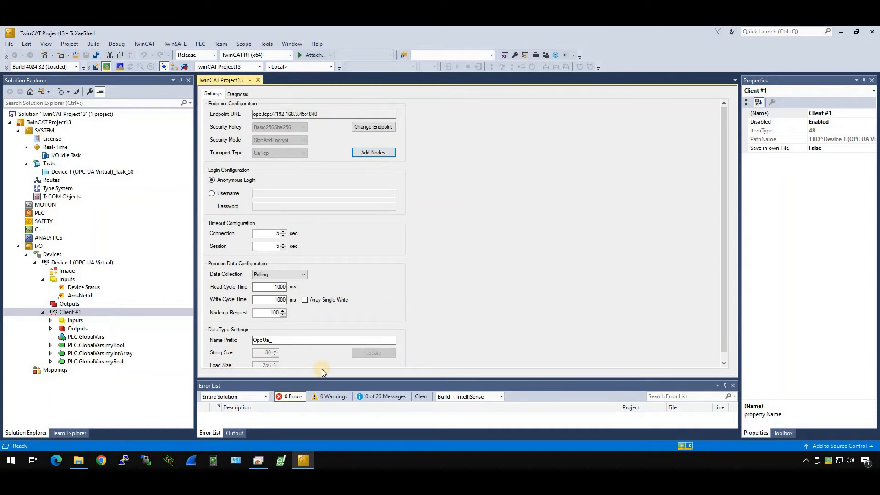
Switch to KV STUDIO and change the Main program from Monitor to Editor mode.
left_click(258, 460)
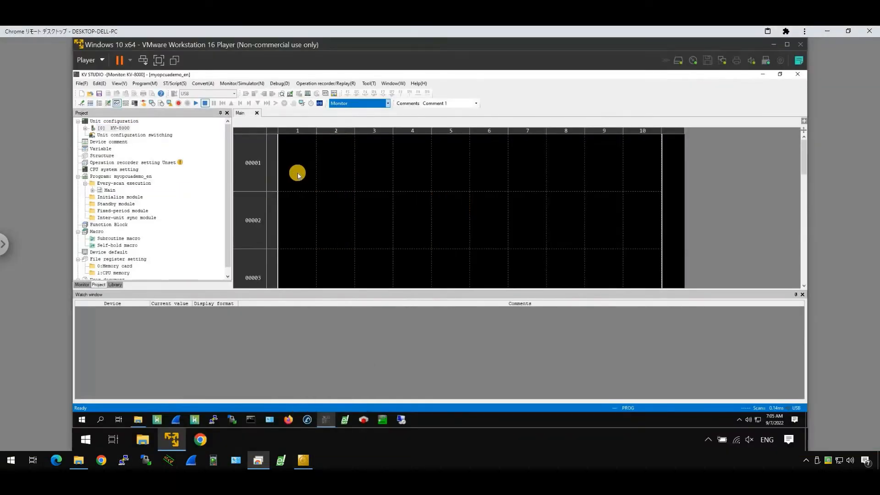
left_click(297, 175)
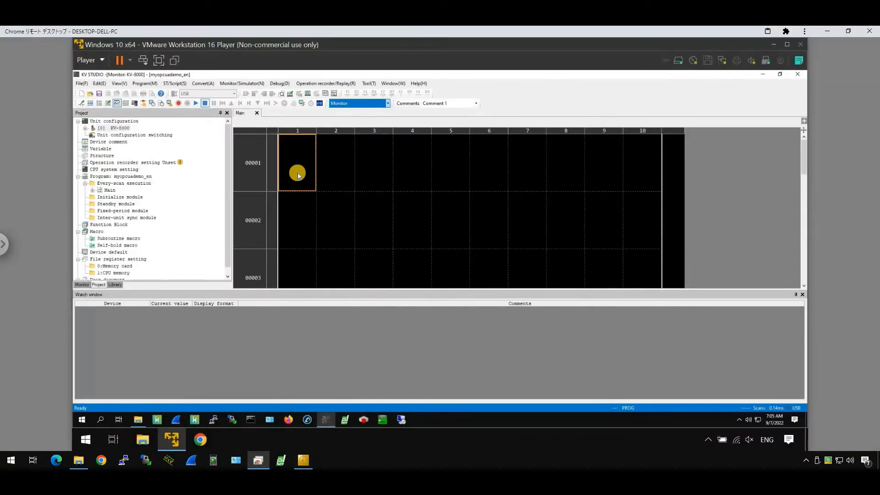
left_click(349, 106)
left_click(348, 112)
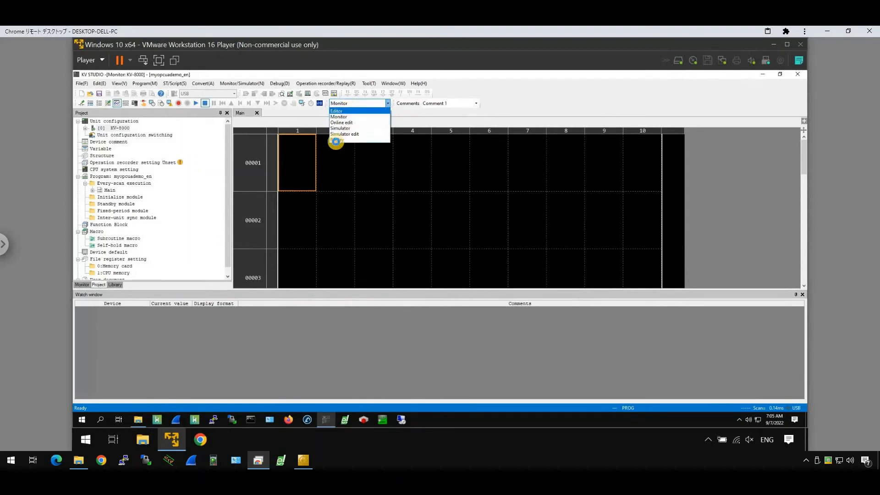
Insert a normally open contact CR2006 (1s clock pulse) in the first cell of rung 00001.
double_click(297, 151)
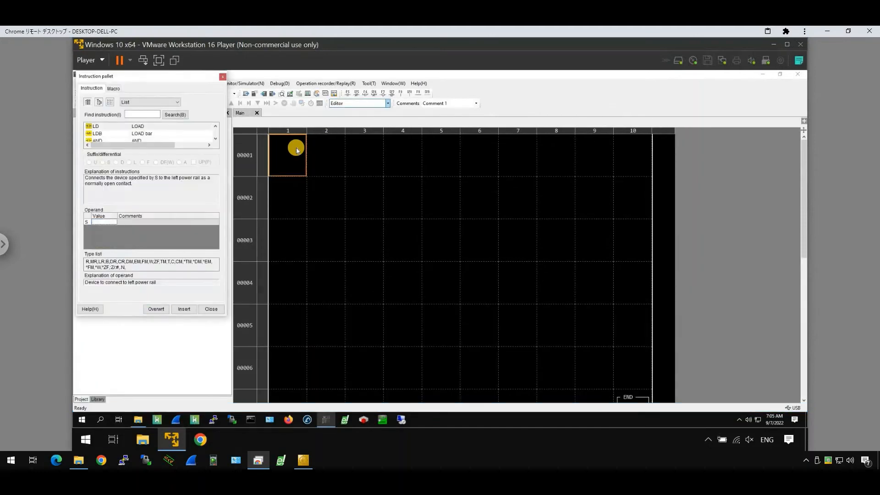
type("cr")
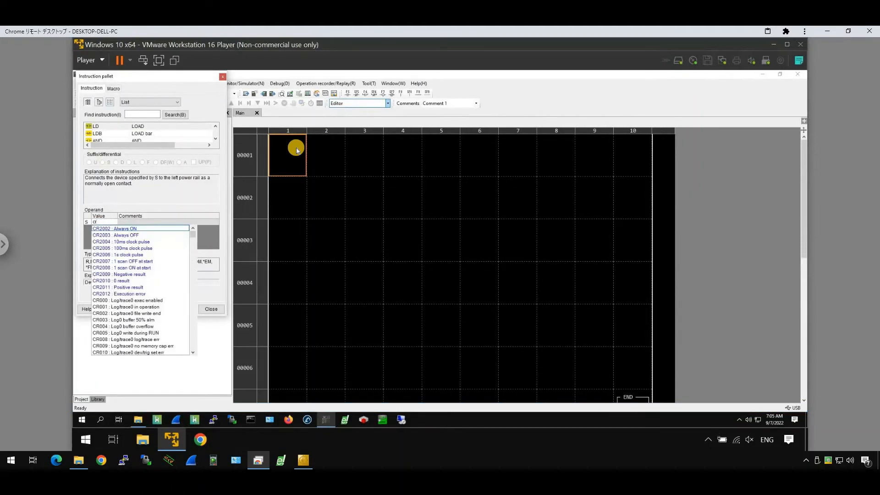
key("Down")
key("Down")
key("Down")
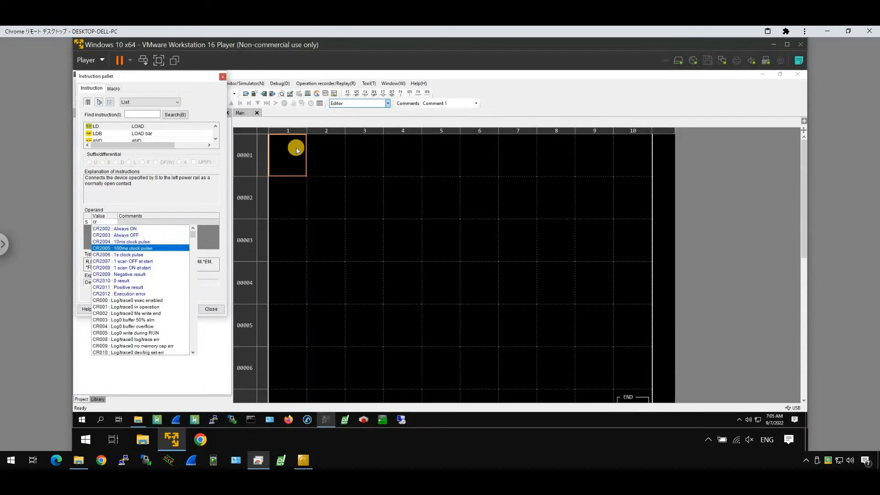
key("Down")
key("Return")
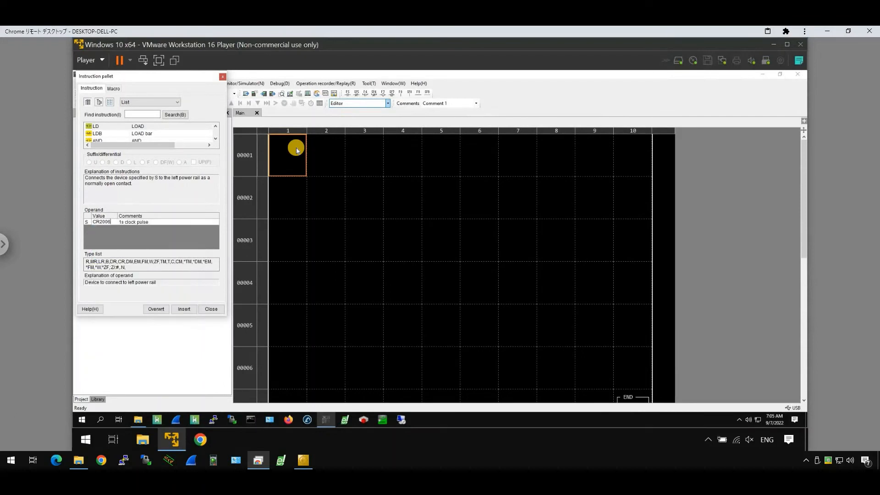
key("Return")
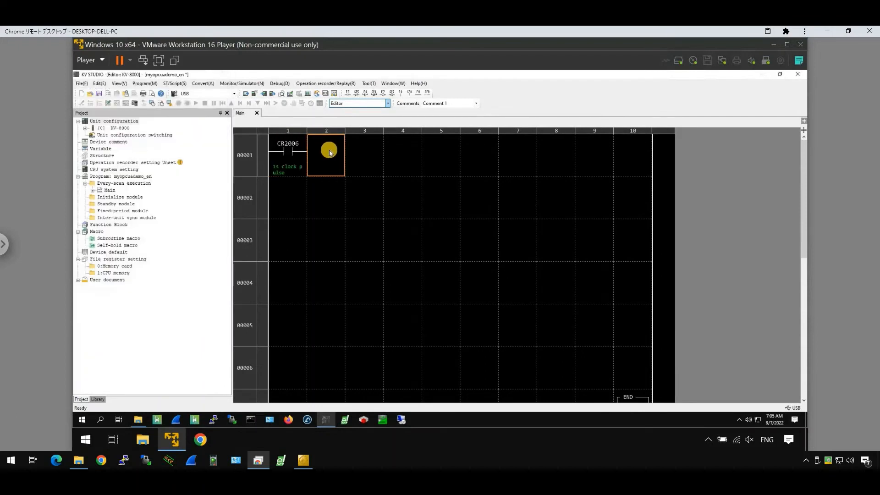
Insert an ST/script box after the CR2006 contact on rung 00001 and enlarge it with blank lines.
right_click(330, 152)
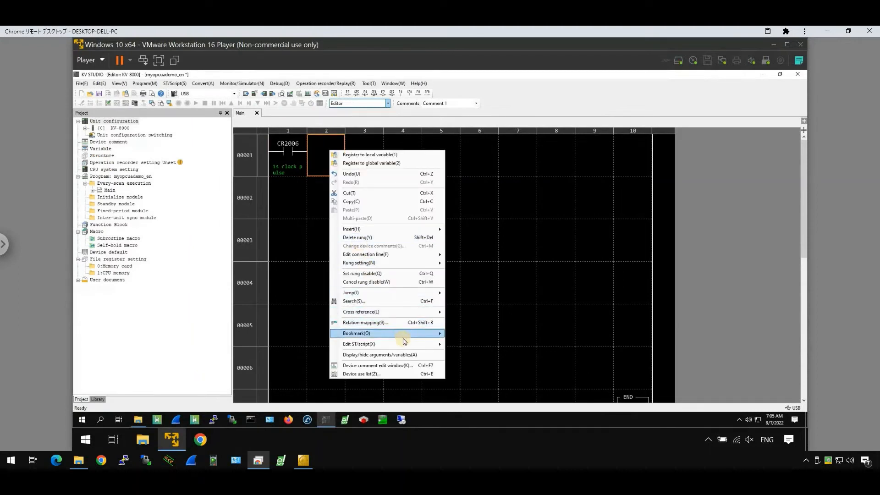
mouse_move(404, 339)
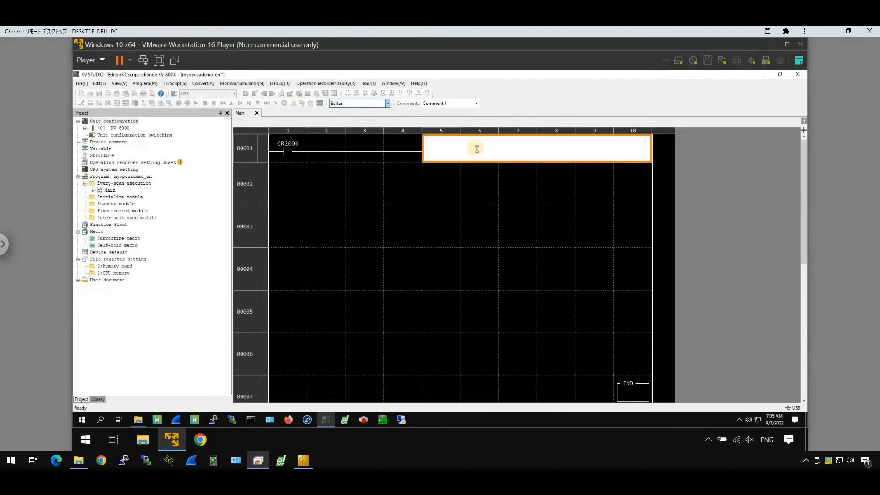
key("Return")
key("Return")
key("Return")
key("Return")
key("Return")
key("Return")
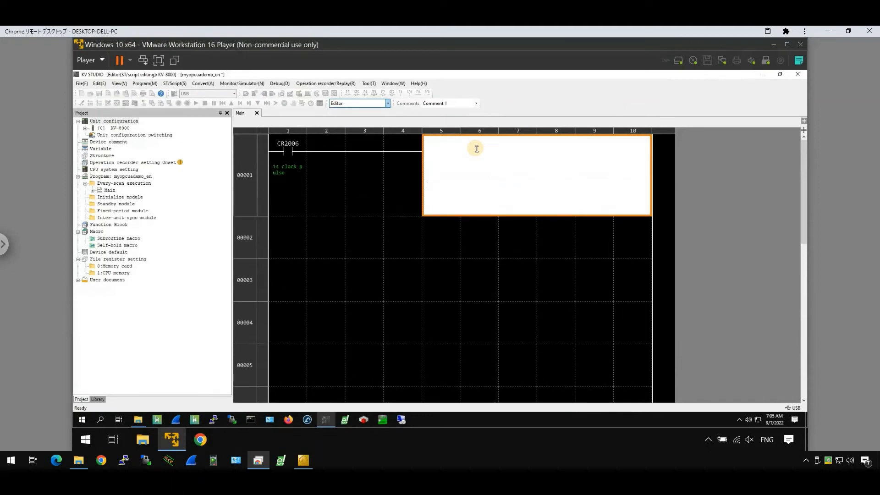
Write the statement myReal=myReal+1.0; in the script box on rung 00001.
type("my")
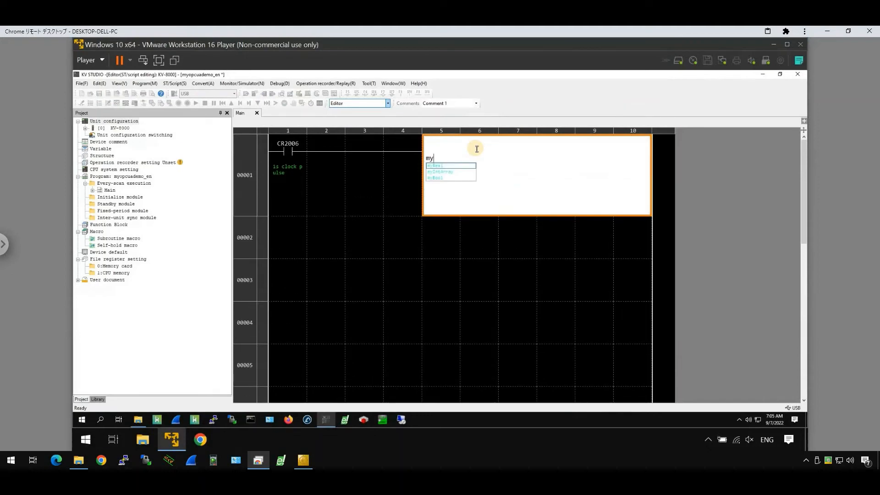
key("Return")
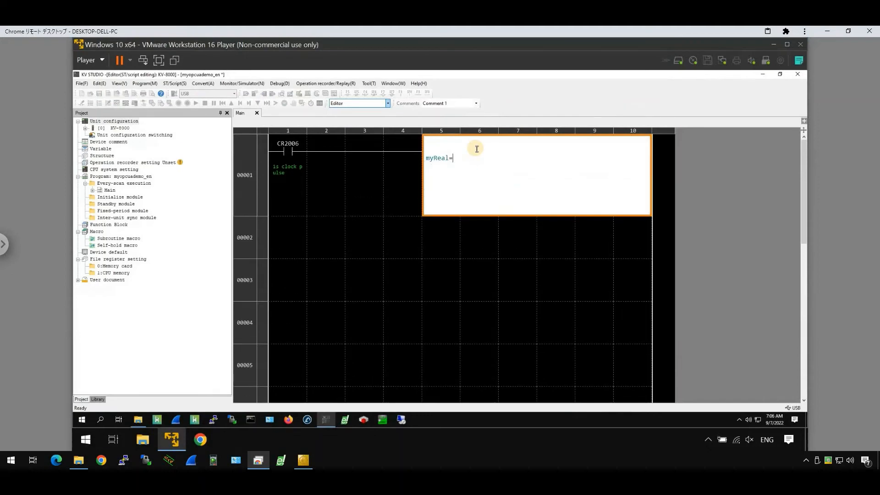
type("=myRe")
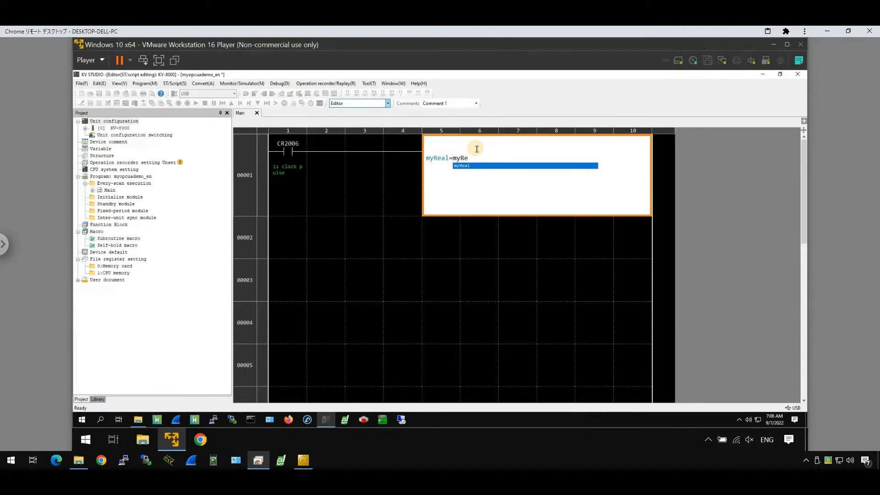
key("Return")
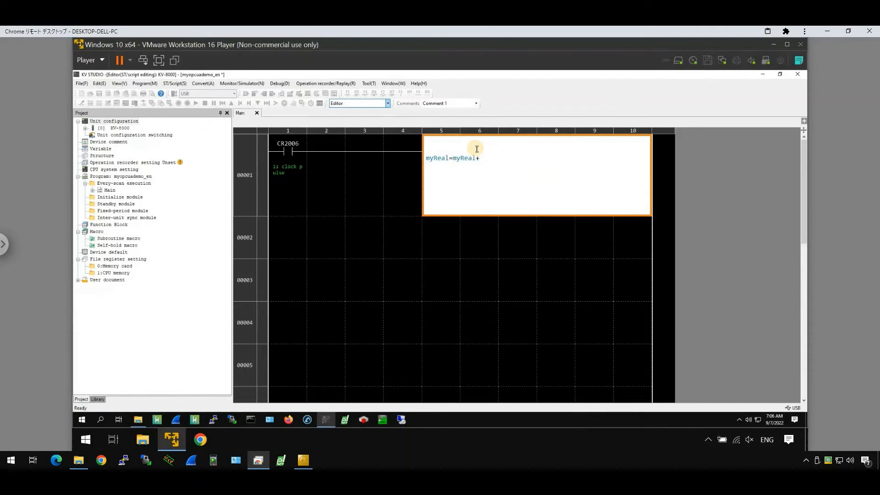
type("+1.0")
key("Return")
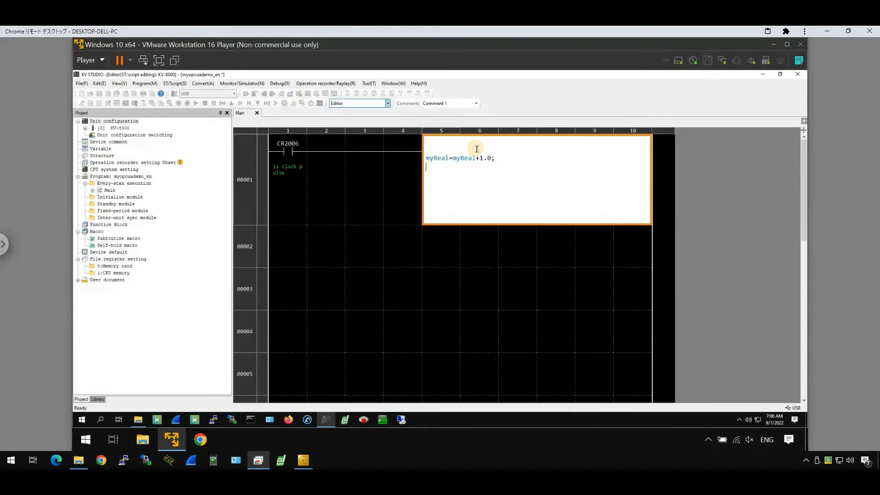
Add the statement myIntArray[0]=myIntArray[0]+2 on the line below the myReal statement in the rung 00001 script box.
type("my")
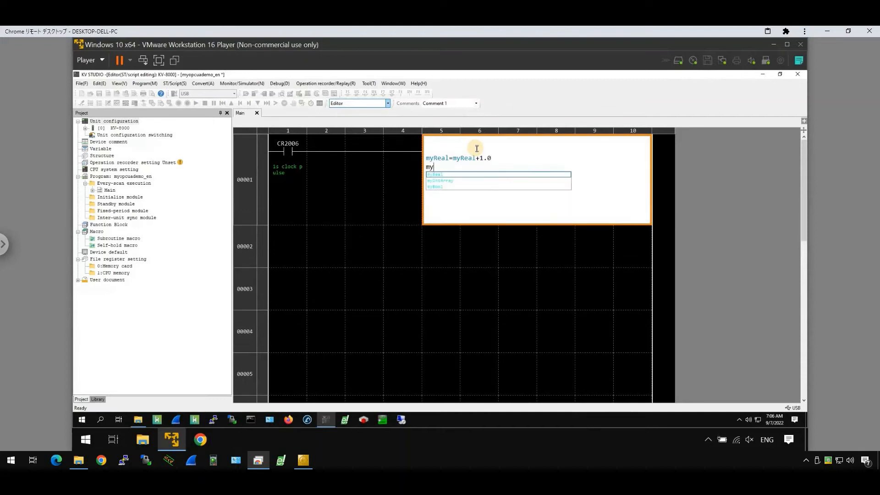
key("Down")
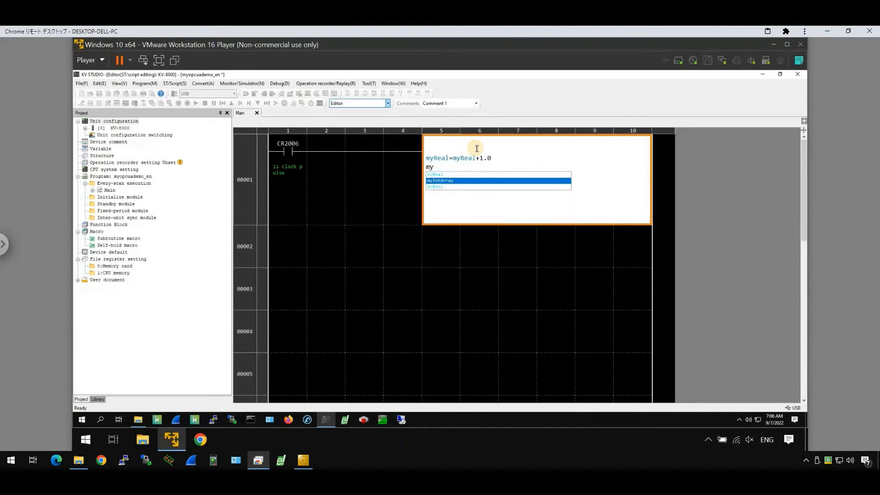
key("Return")
type("p")
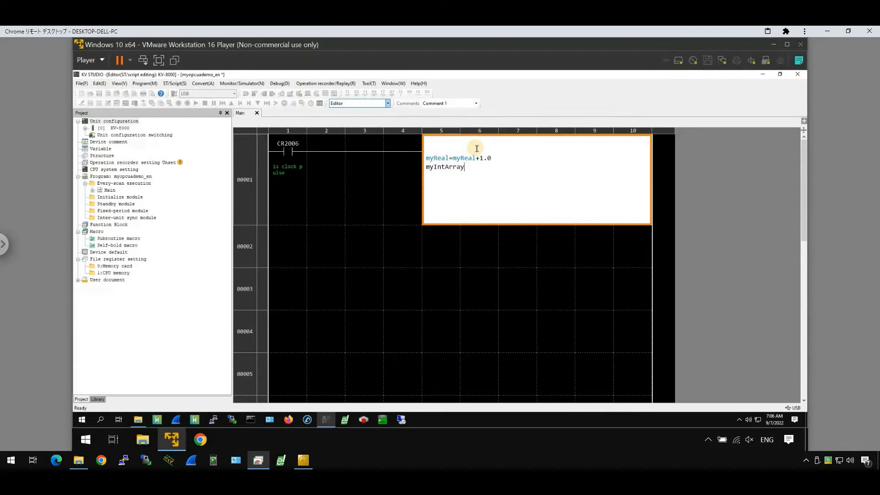
type("]-")
type("y[0]=")
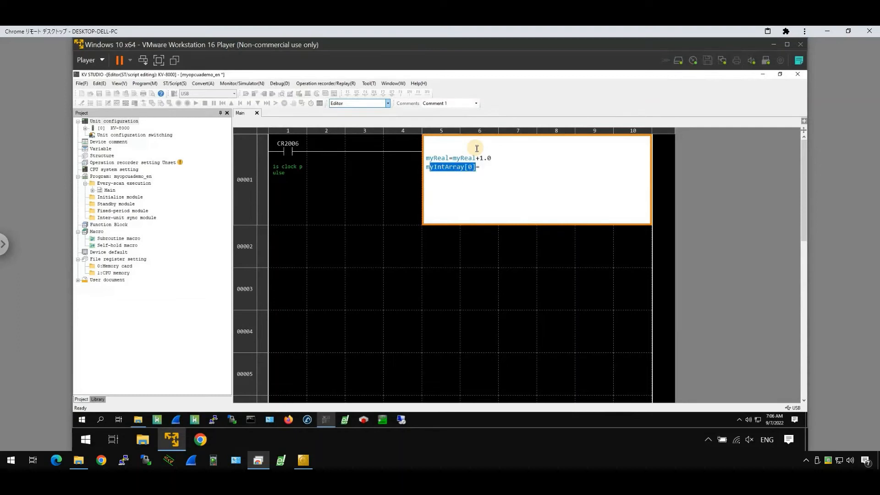
key("Return")
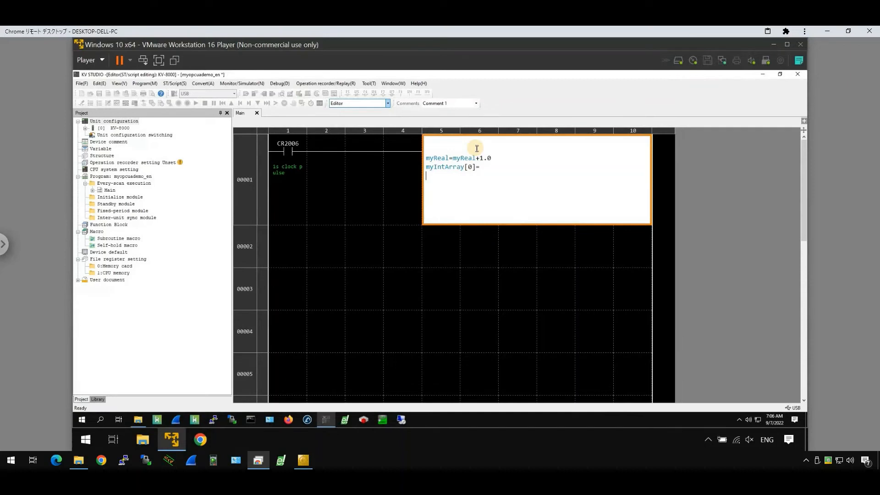
key("BackSpace")
type("myIntArray[0]")
key("Return")
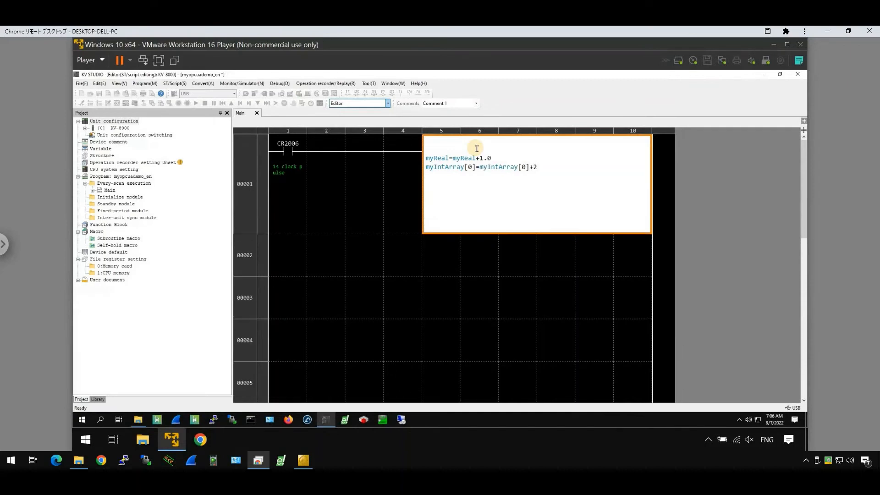
Add the statement myBool=true as the script box's third statement and finish editing the box.
type("my")
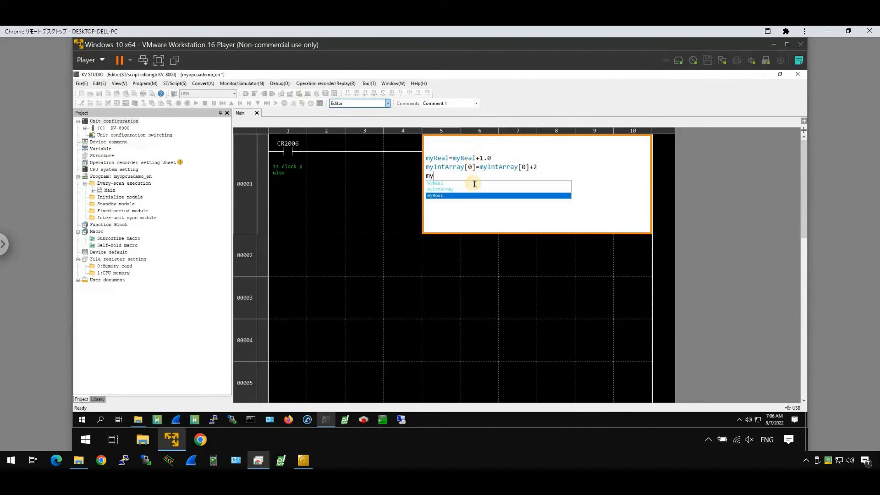
type("Bool:=T")
key("BackSpace")
key("BackSpace")
key("BackSpace")
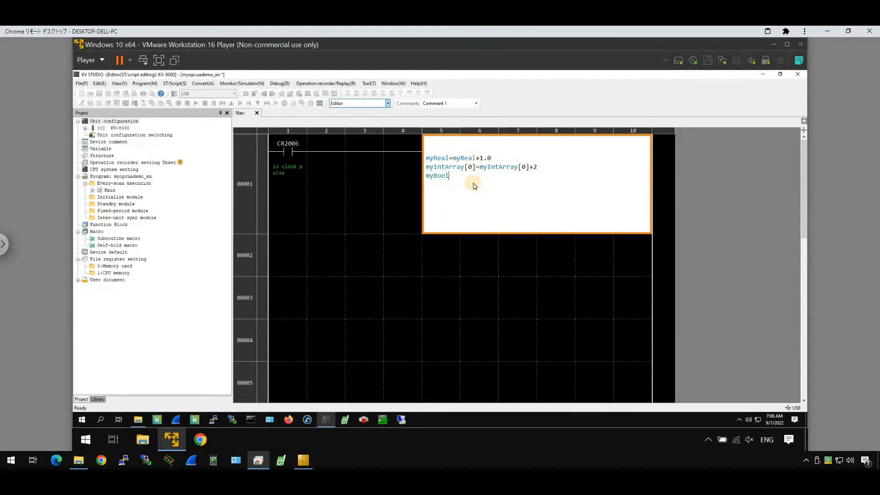
type("=true")
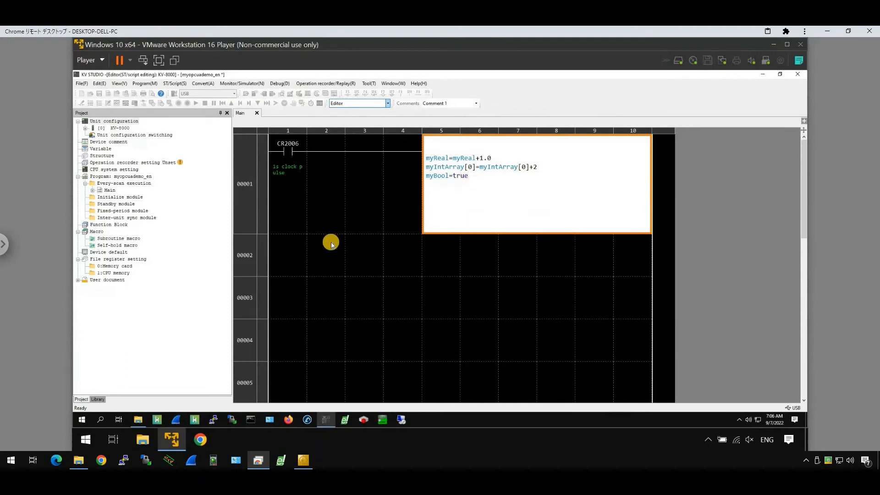
key("Escape")
left_click(331, 240)
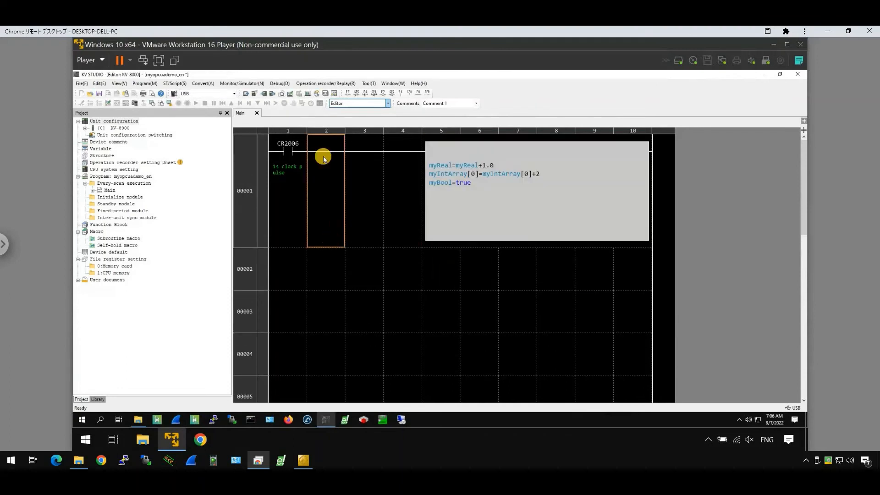
Convert and transfer the program with all items selected to the KV-8000 over USB, entering Monitor mode.
left_click(259, 83)
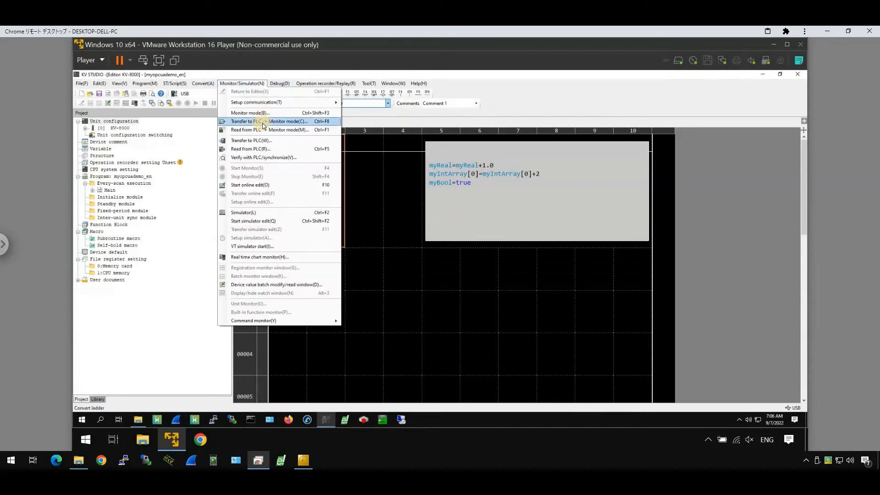
left_click(544, 269)
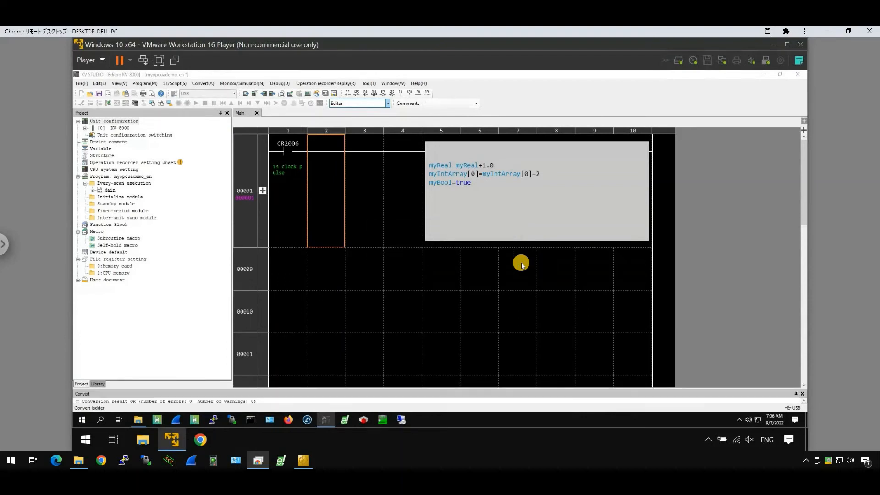
left_click(479, 260)
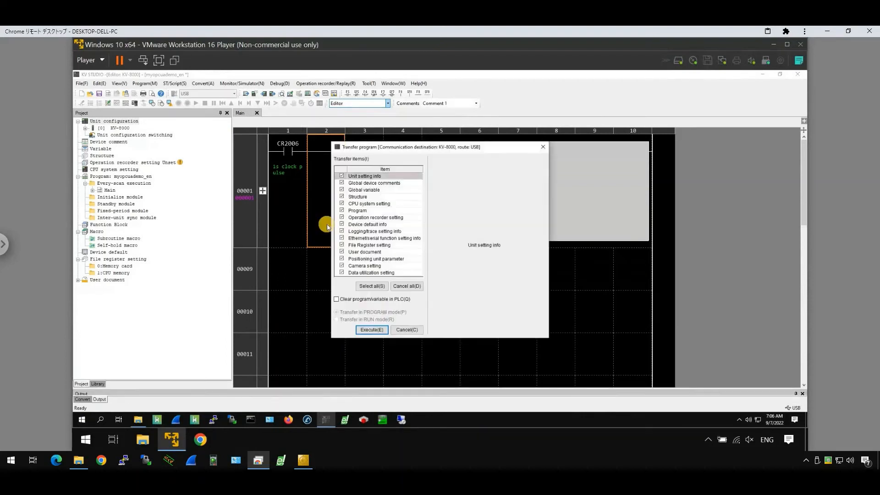
left_click(372, 330)
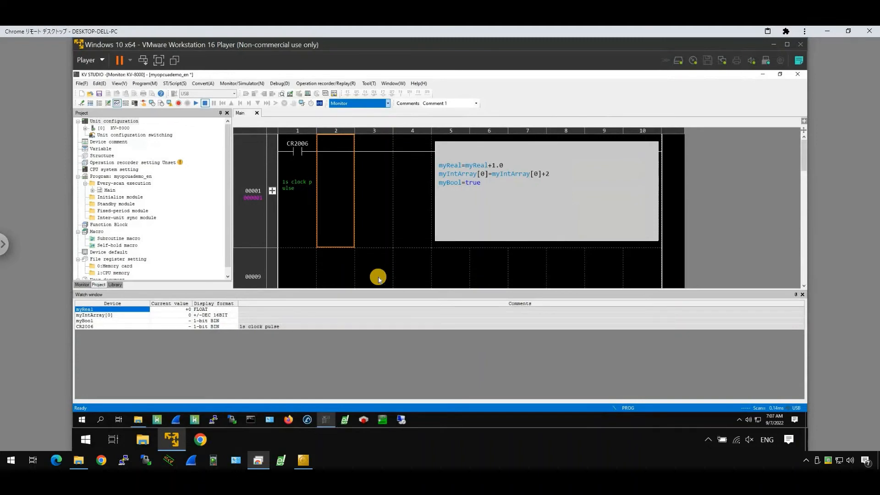
Switch to TcXaeShell, activate the TwinCAT Project13 configuration and restart the TwinCAT system in Run Mode.
left_click(307, 452)
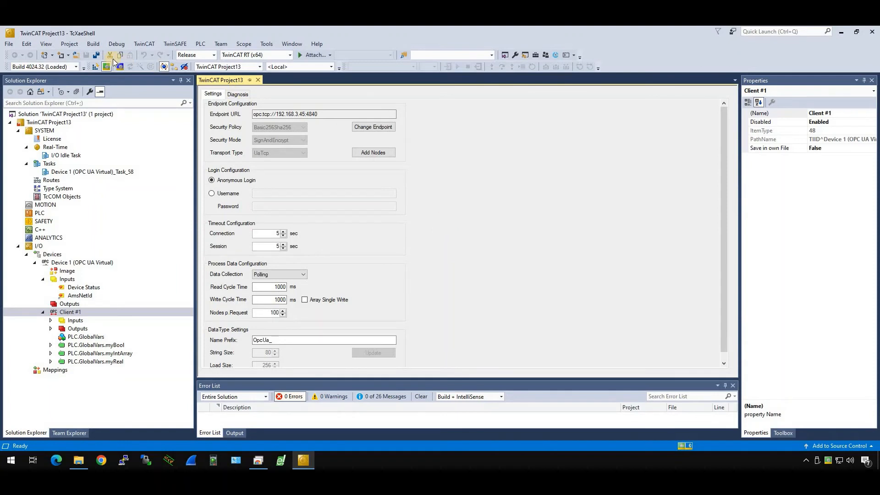
left_click(95, 66)
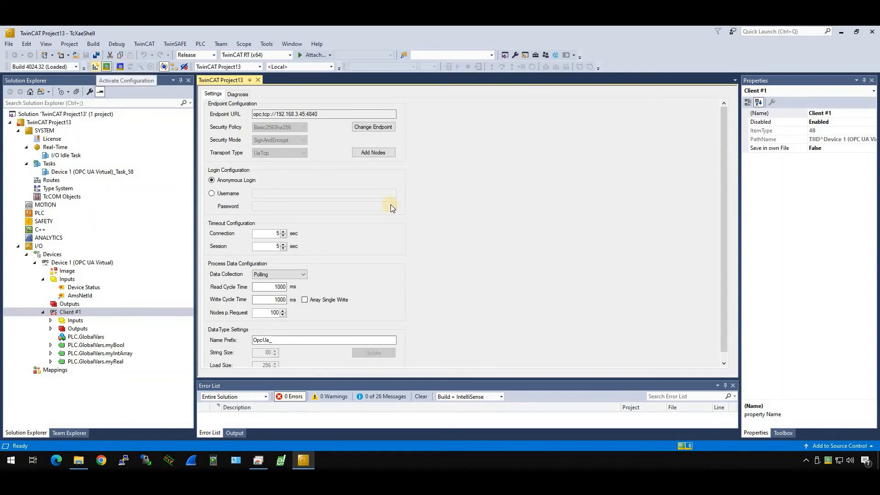
left_click(451, 268)
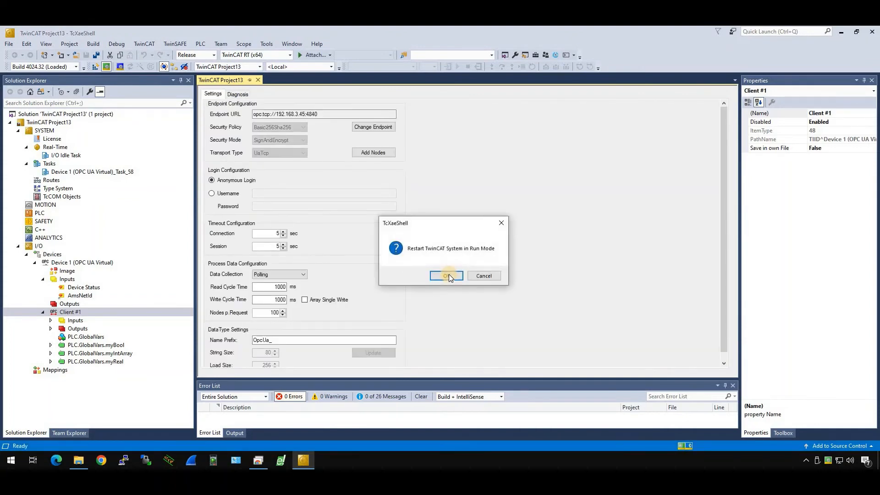
left_click(448, 274)
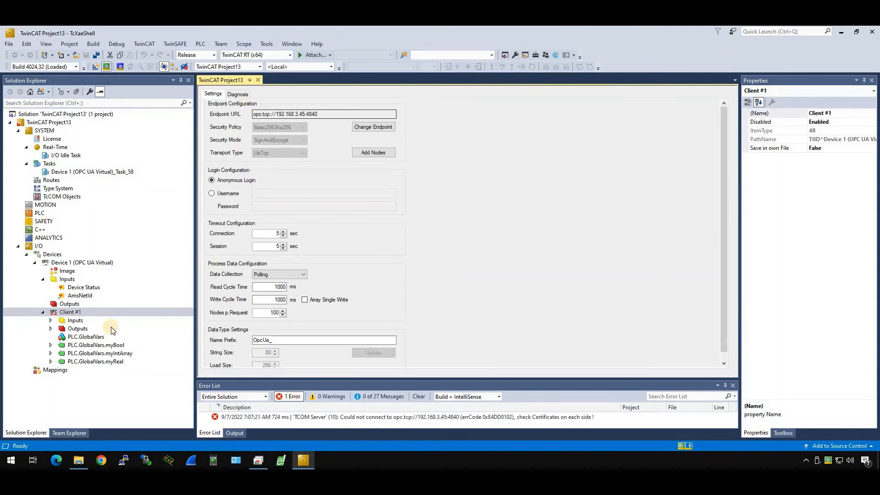
View the online value of the PLC.GlobalVars.myReal input under Client #1.
left_click(51, 361)
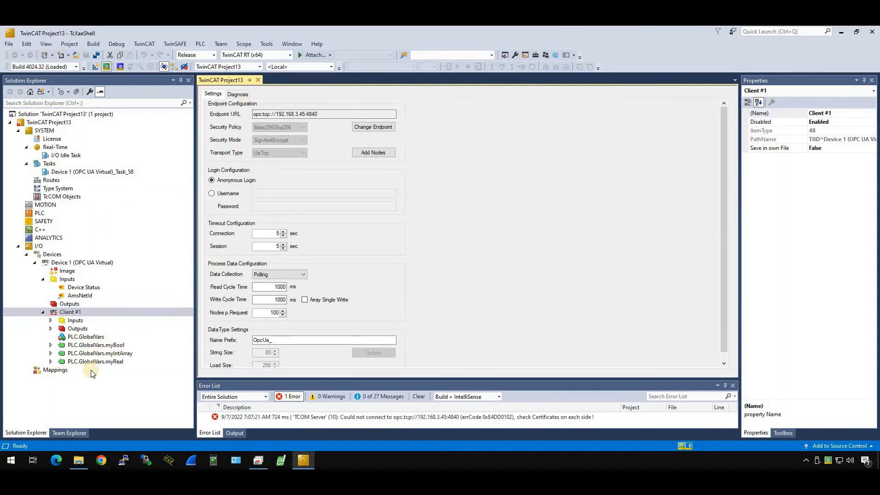
left_click(59, 370)
double_click(92, 377)
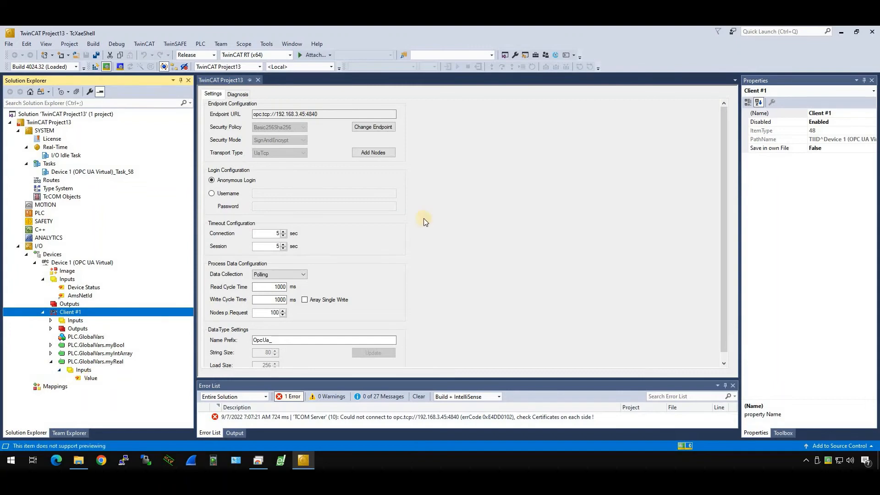
left_click(567, 135)
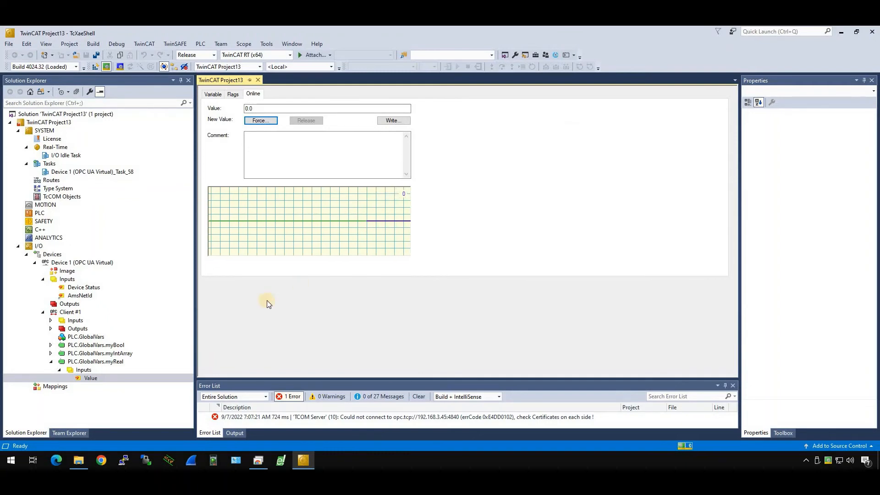
Switch to File Explorer and open the OPC UA client's certificate folder C:\TwinCAT\Functions\TF6100-OPC-UA\Win32\Client\PKI\CA.
left_click(79, 459)
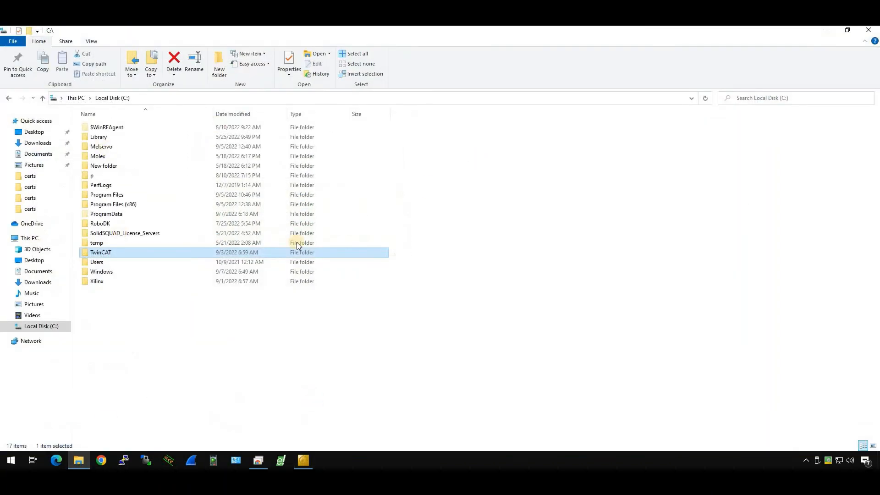
left_click(325, 297)
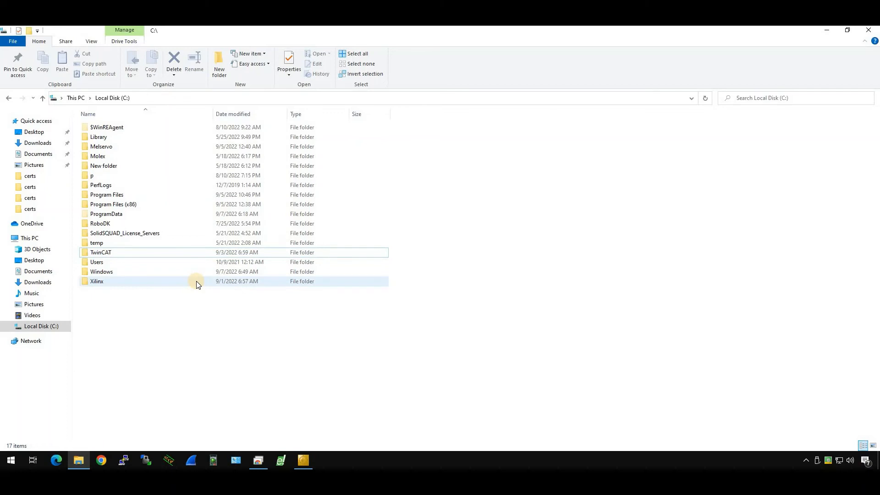
left_click(138, 254)
key("Return")
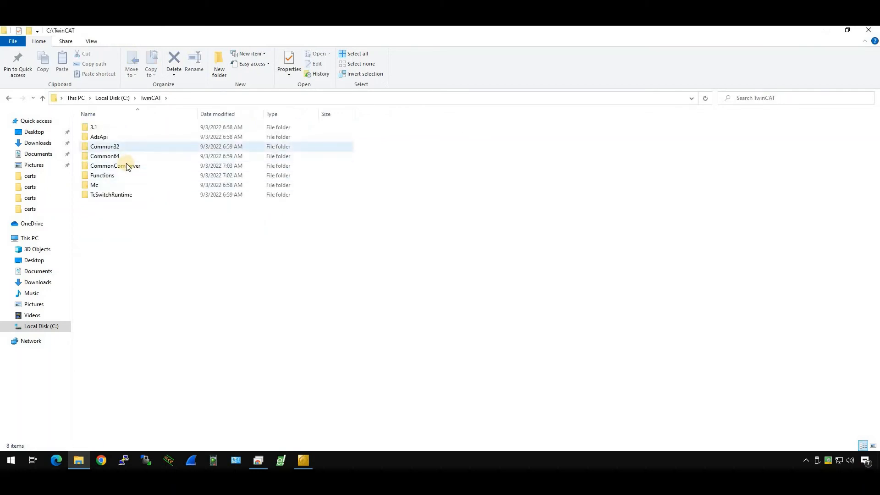
double_click(121, 177)
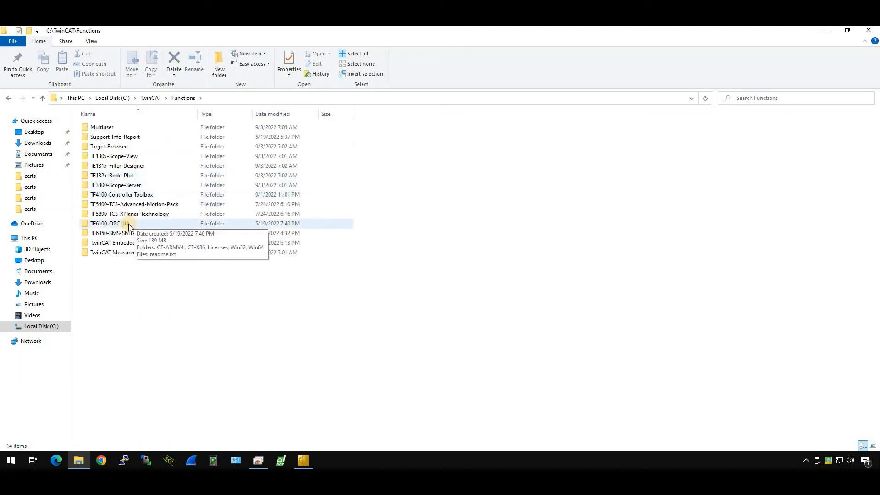
double_click(128, 224)
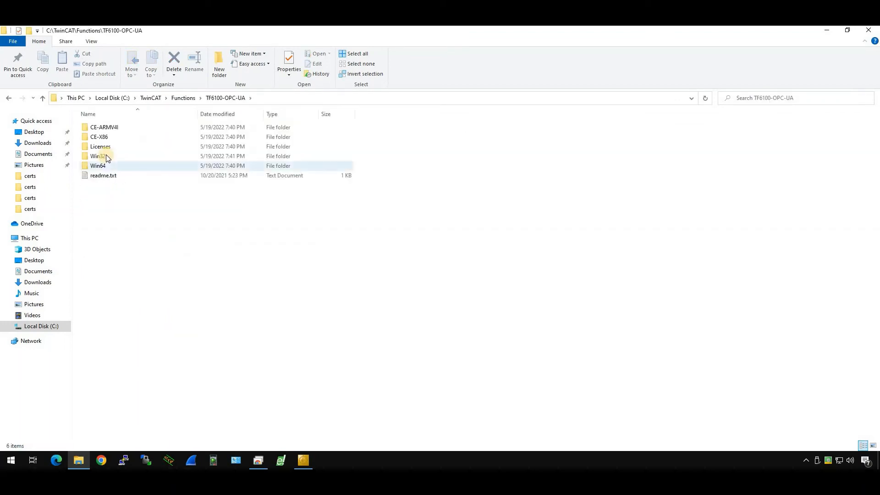
left_click(105, 157)
double_click(106, 156)
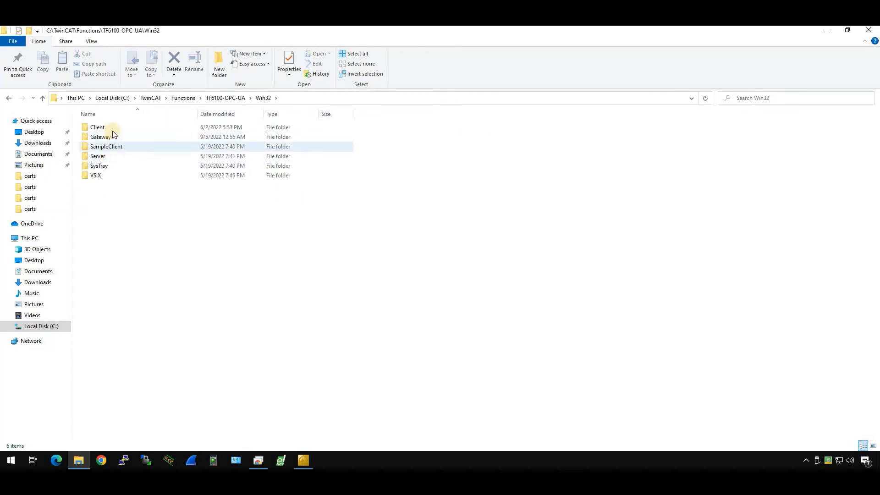
double_click(108, 128)
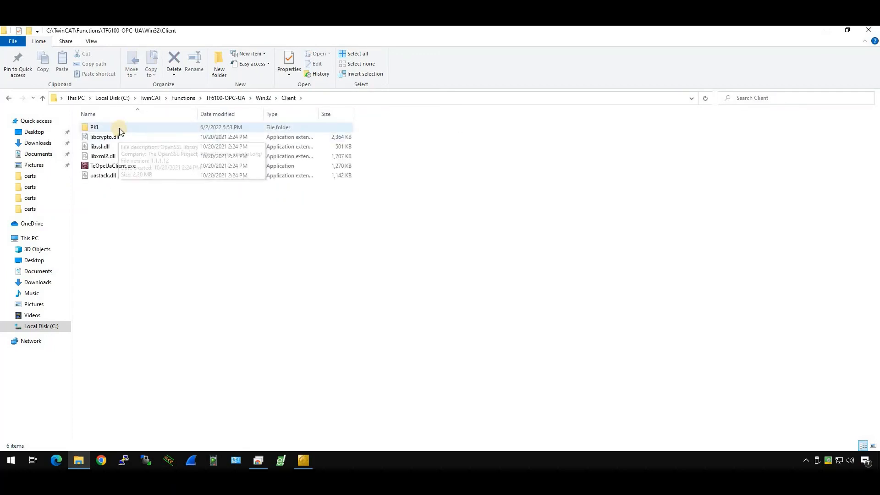
double_click(99, 127)
double_click(100, 129)
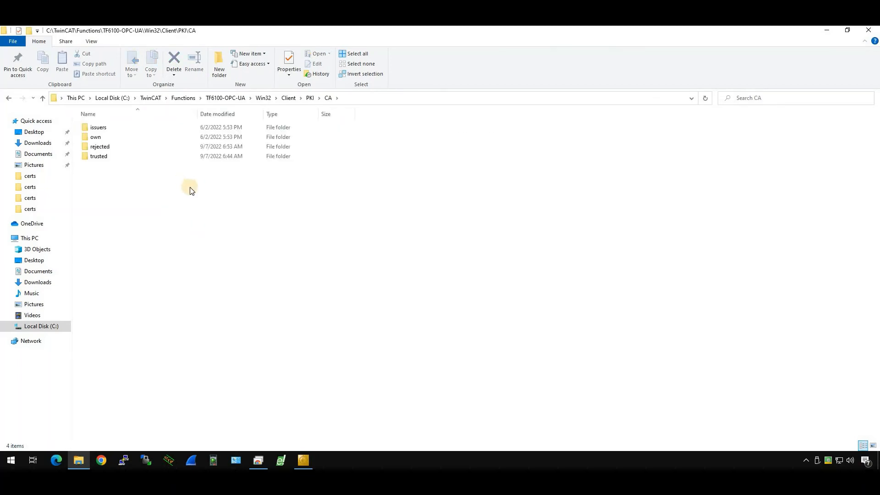
Inspect the certs folder inside the client's trusted folder, then return to the CA folder.
double_click(135, 158)
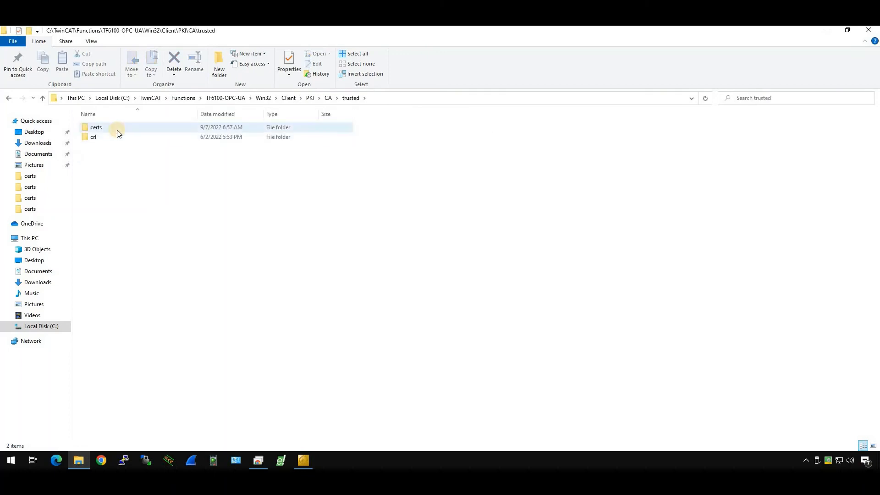
double_click(118, 133)
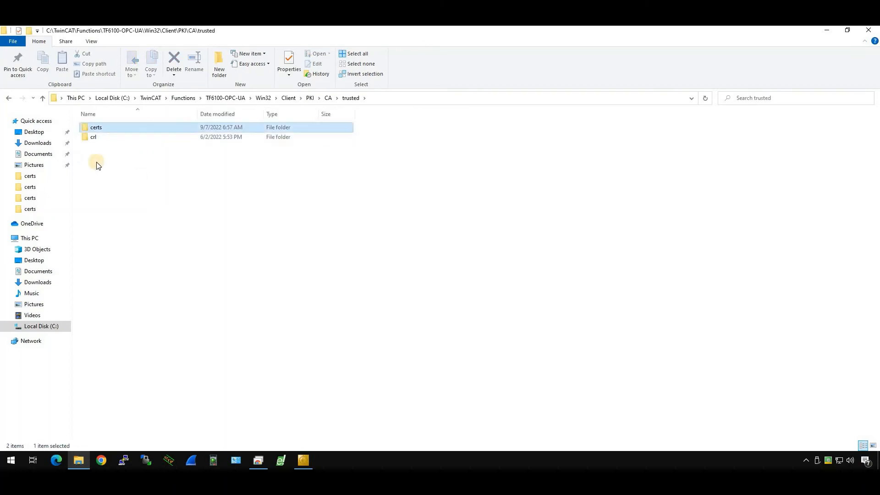
left_click(12, 100)
key("alt+Left")
Copy the security certificate from the client's rejected folder into the trusted\certs folder.
double_click(130, 147)
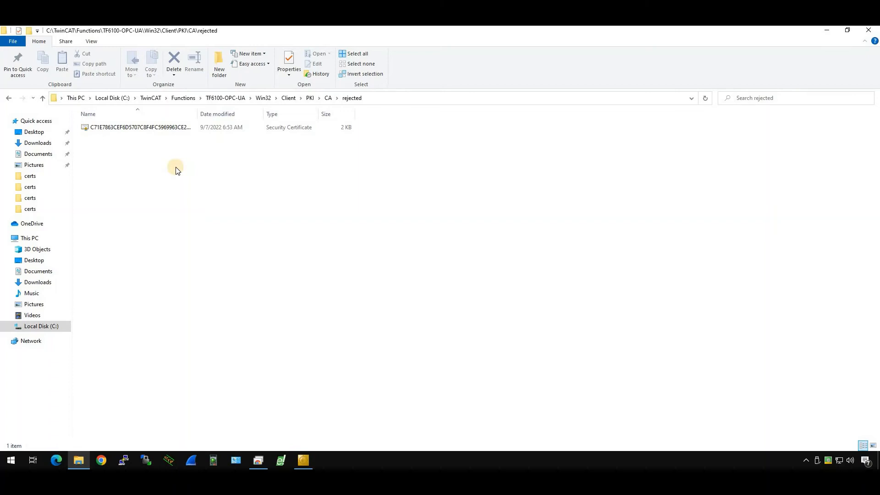
left_click_drag(199, 113, 333, 113)
left_click(205, 128)
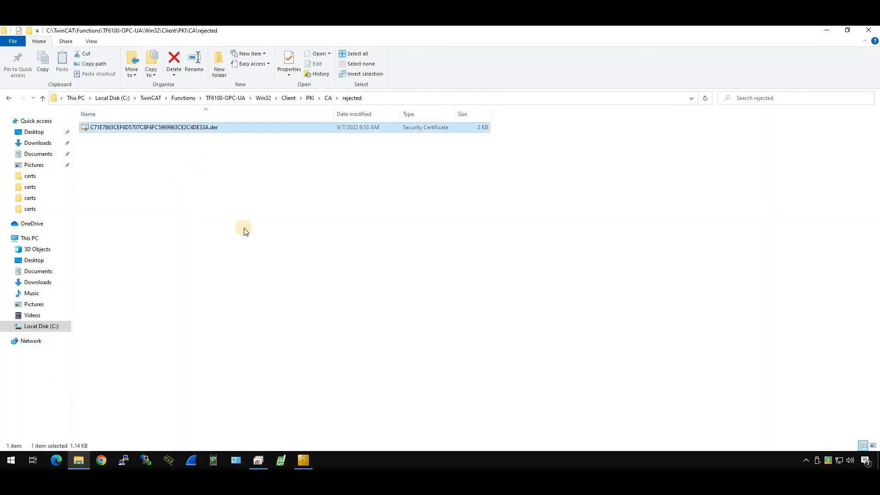
left_click(7, 98)
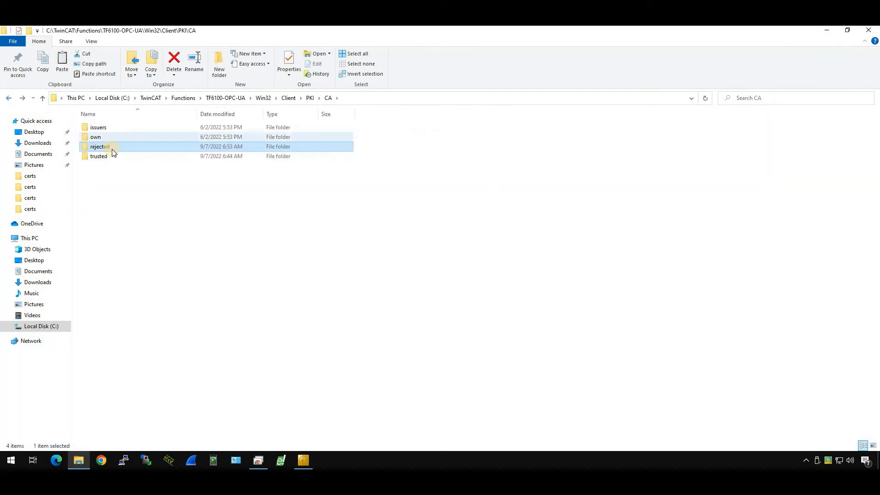
double_click(104, 156)
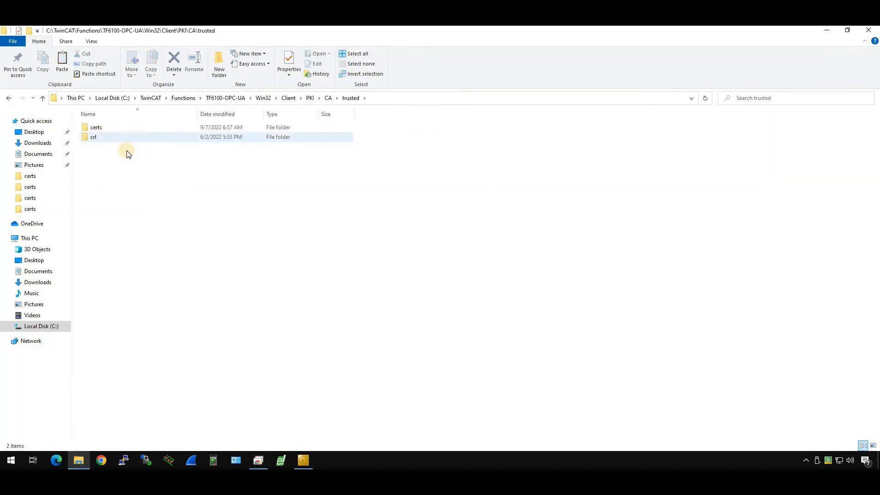
double_click(141, 161)
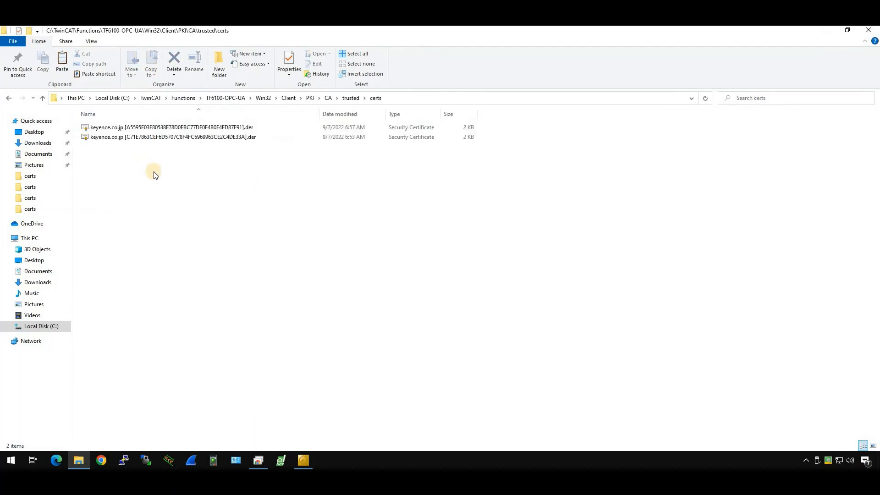
key("ctrl+v")
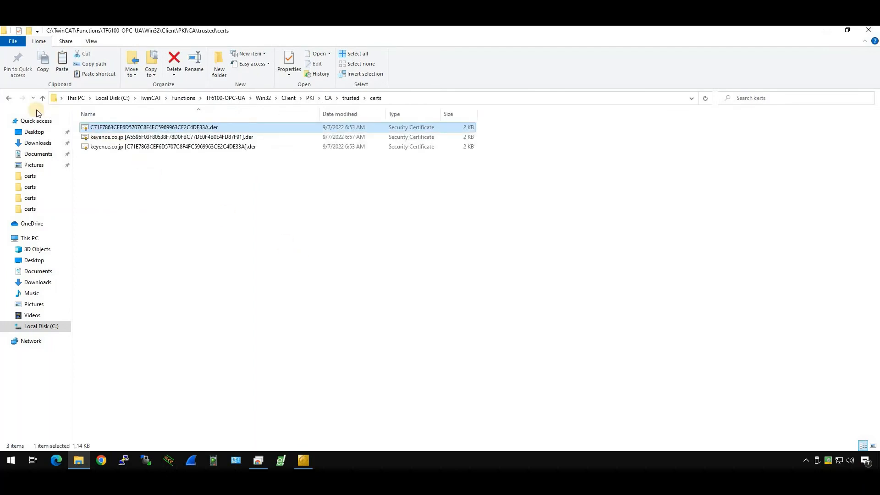
Move the security certificate from the rejected folder into trusted\certs, replacing the file of the same name there.
left_click(8, 98)
left_click(8, 98)
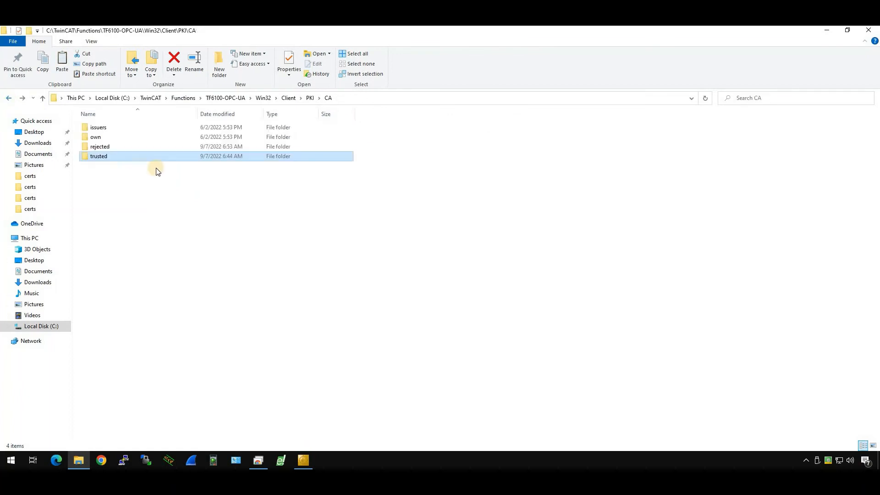
double_click(129, 146)
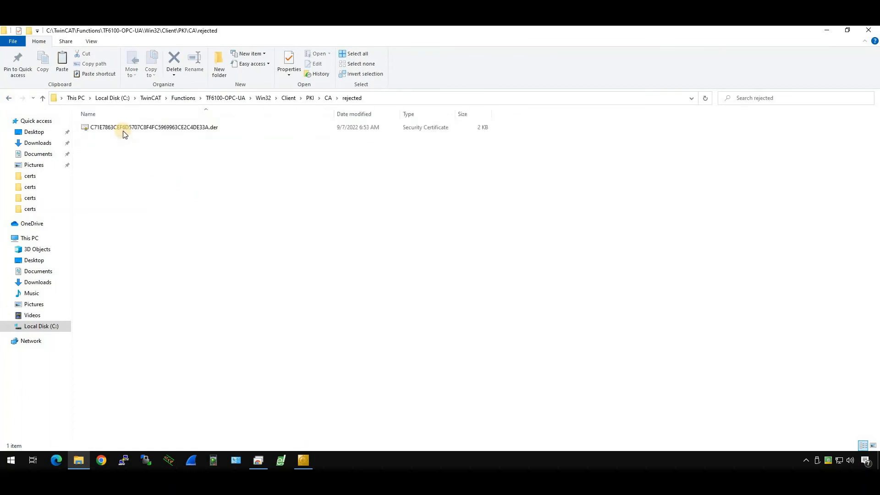
left_click(123, 130)
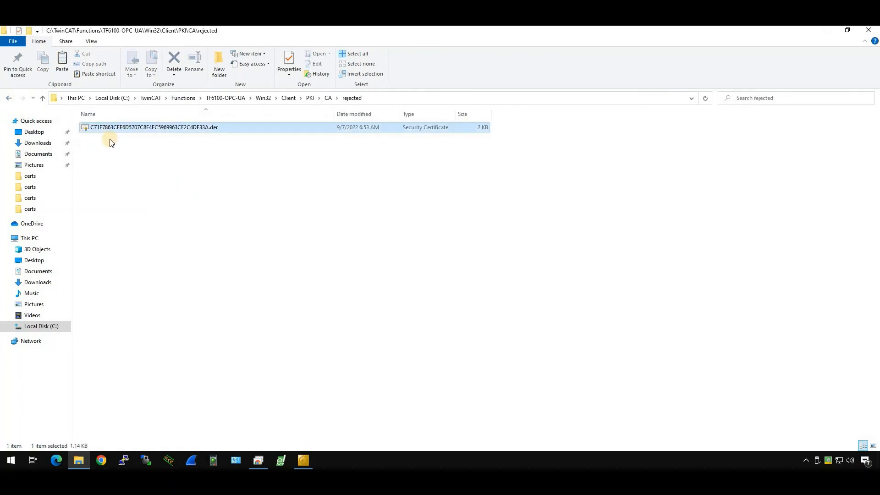
left_click(8, 98)
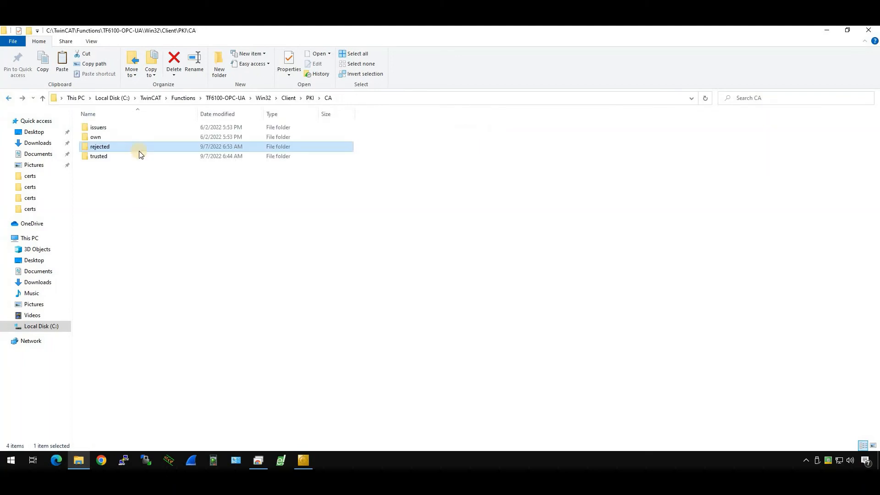
double_click(105, 158)
double_click(108, 127)
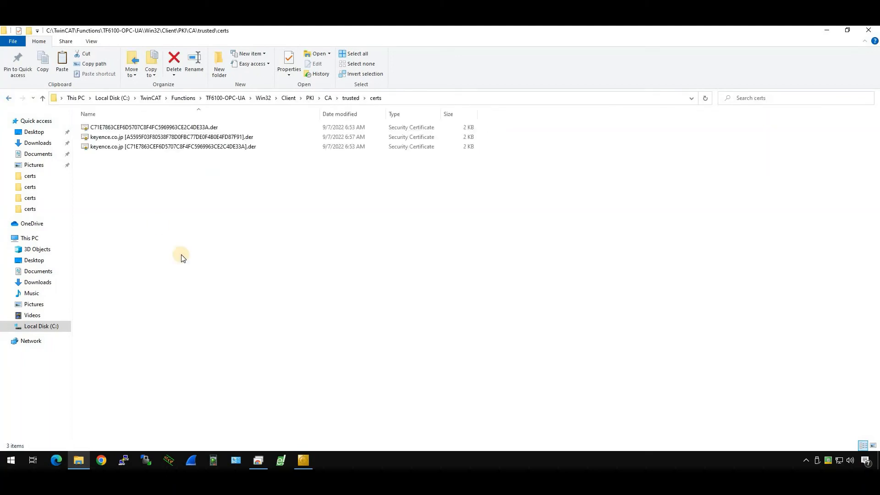
key("ctrl+v")
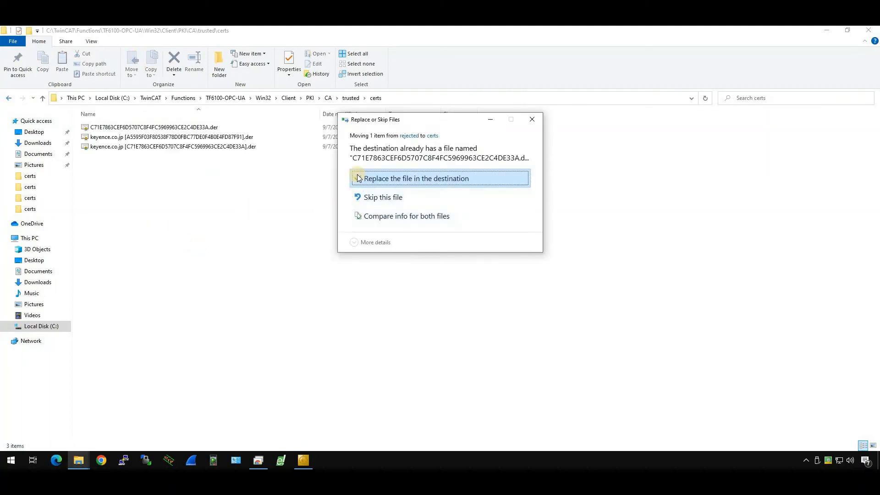
left_click(358, 178)
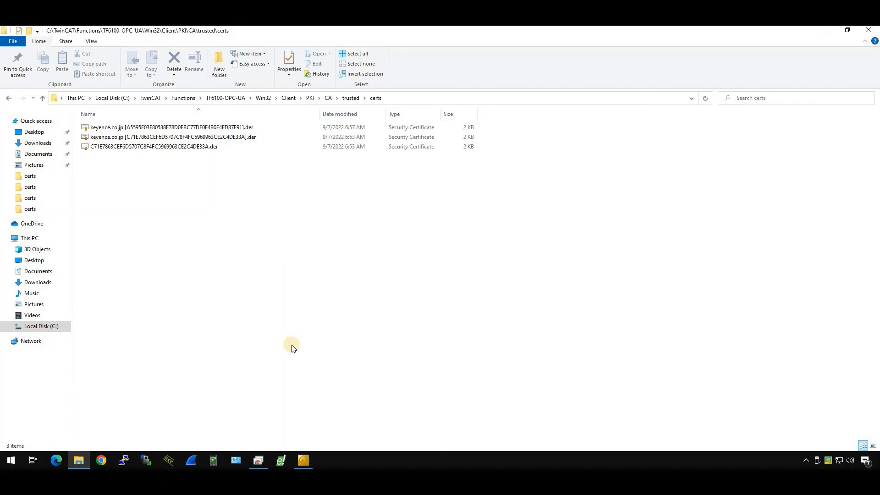
Switch to KV STUDIO and show the client certificates in the KV-8000 unit's OPC UA server monitor.
left_click(259, 460)
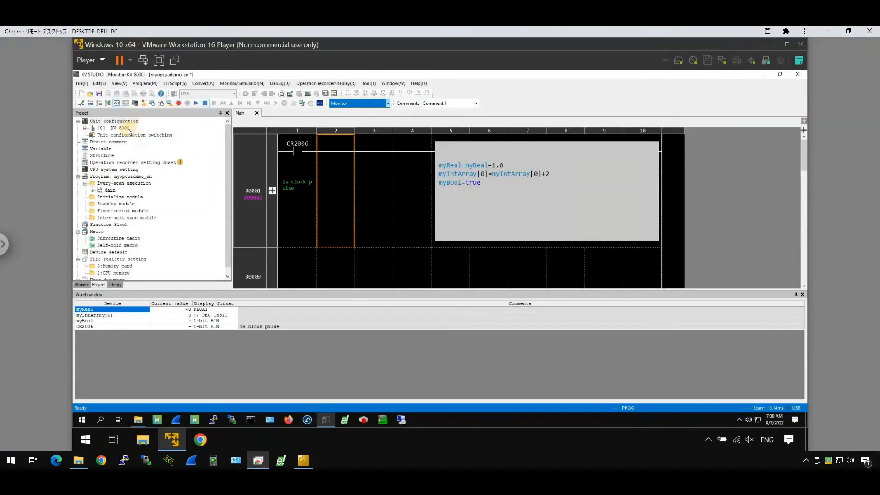
left_click(120, 128)
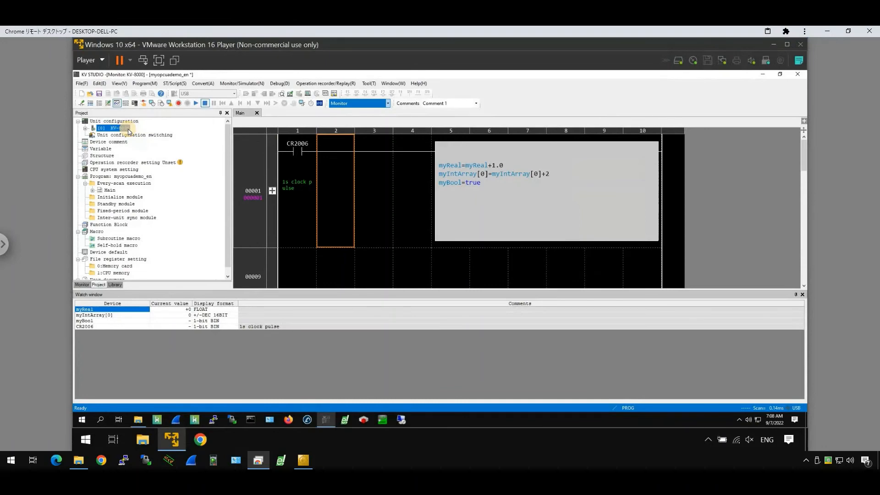
right_click(128, 131)
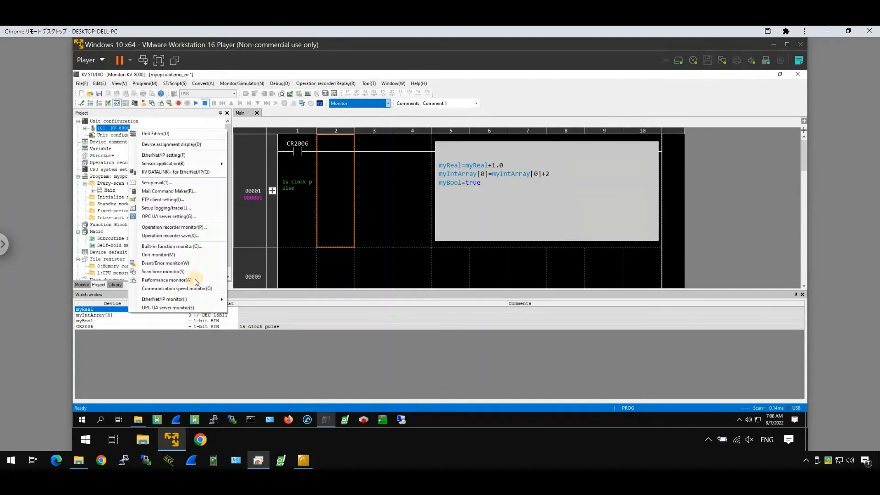
left_click(168, 308)
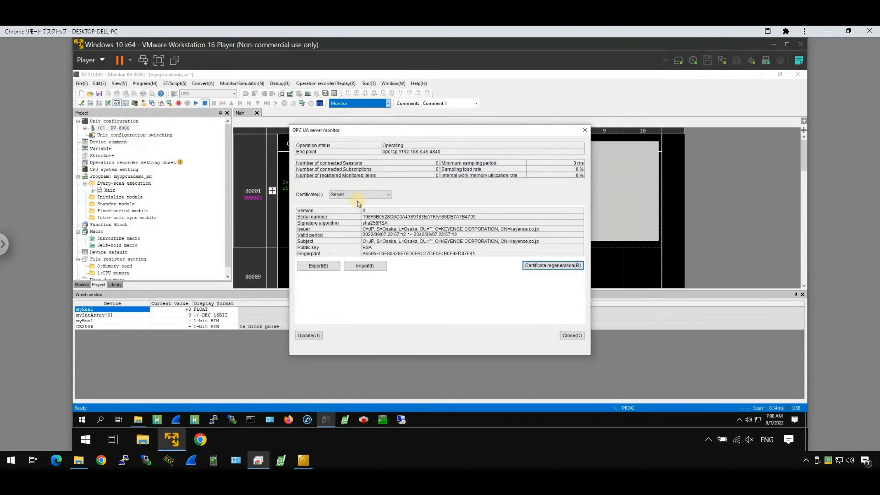
left_click(363, 194)
left_click(337, 207)
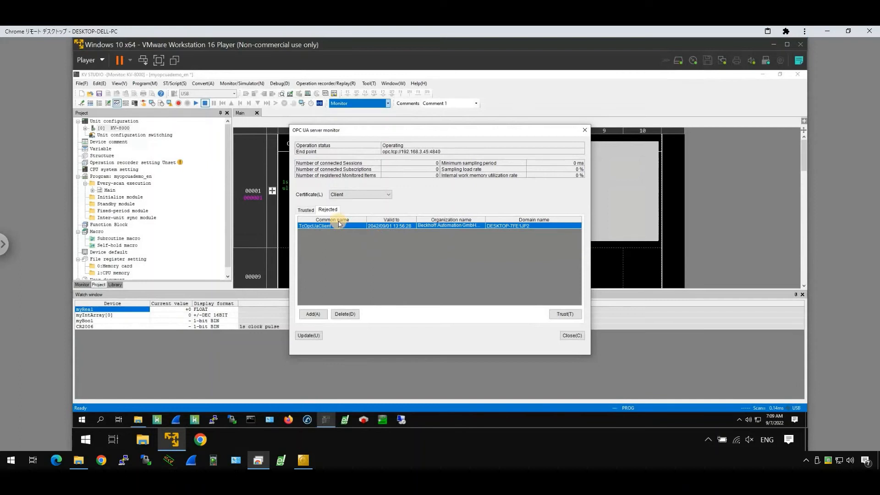
Trust the rejected TcOpcUaClient certificate, check the trusted list and close the OPC UA server monitor.
left_click(306, 210)
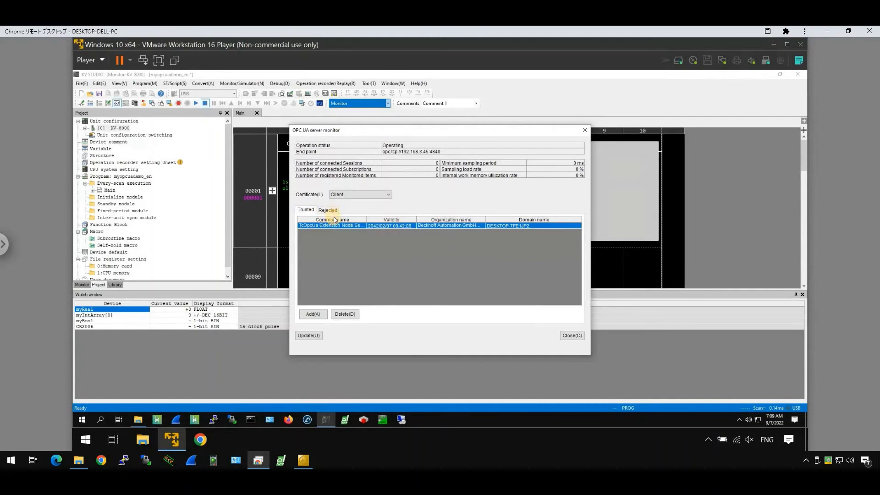
left_click(331, 212)
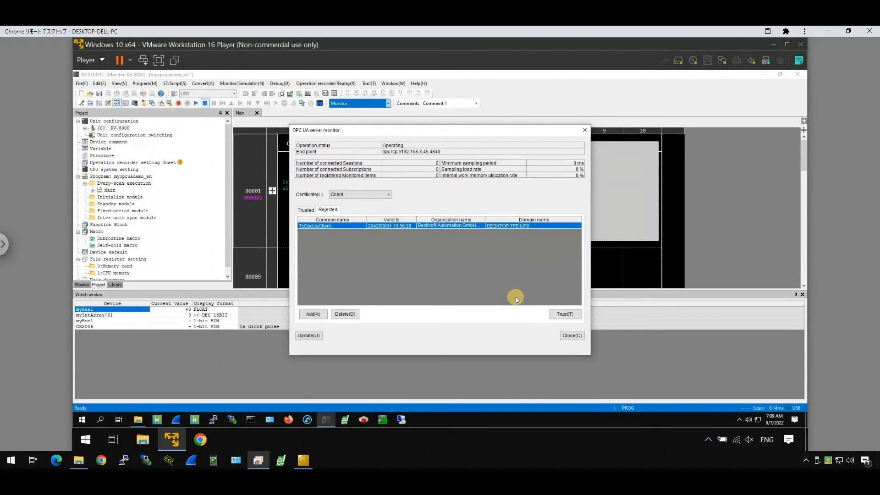
left_click(571, 314)
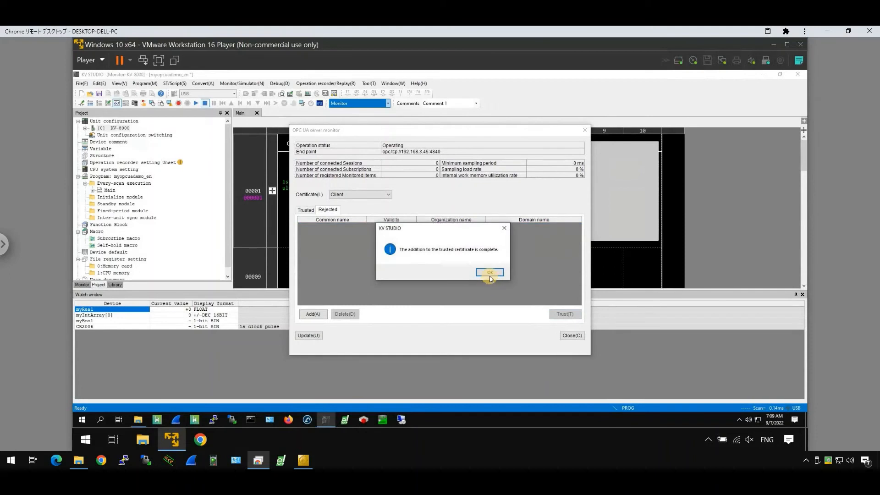
key("Return")
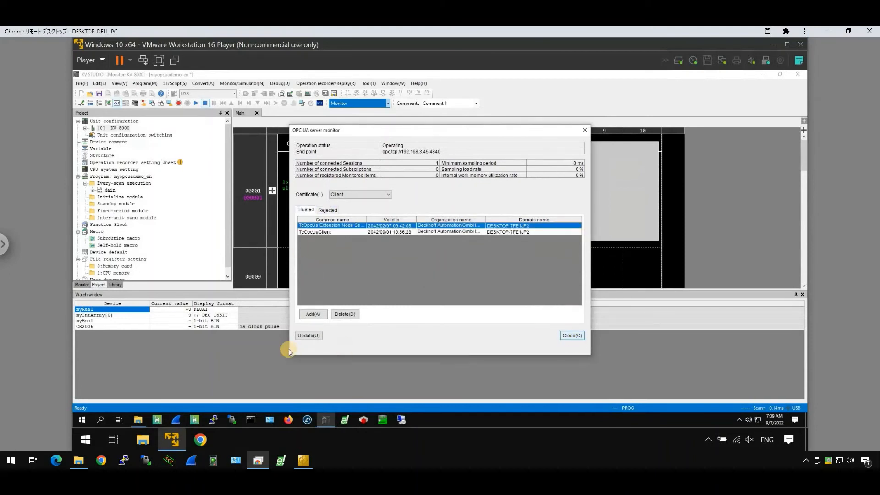
key("Escape")
Switch to TcXaeShell, activate the TwinCAT Project13 configuration ignoring all external file changes, and restart the TwinCAT system in Run Mode.
left_click(311, 458)
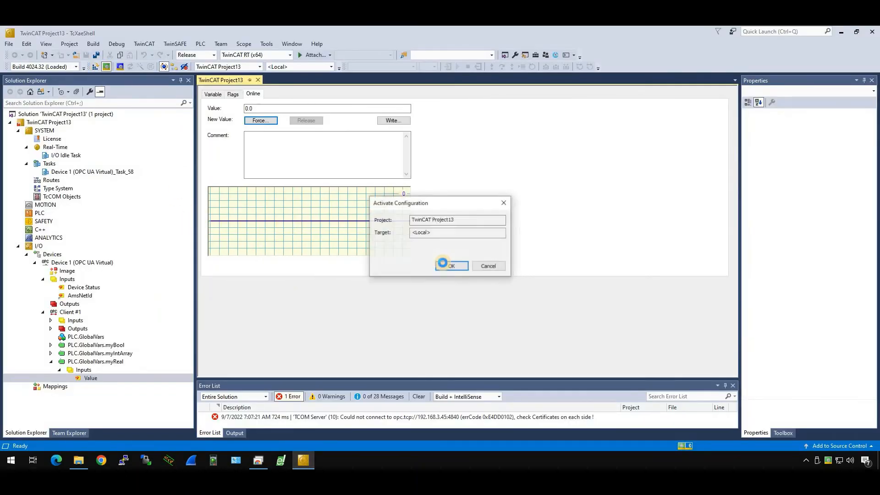
left_click(449, 263)
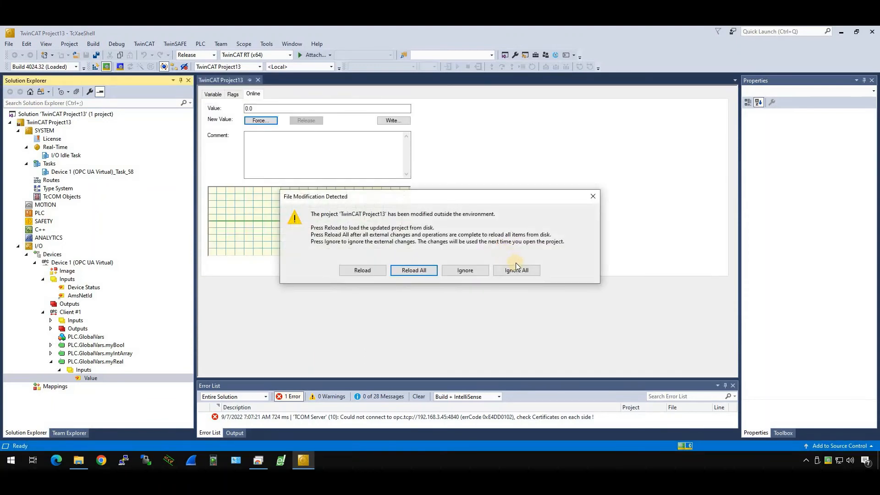
left_click(516, 272)
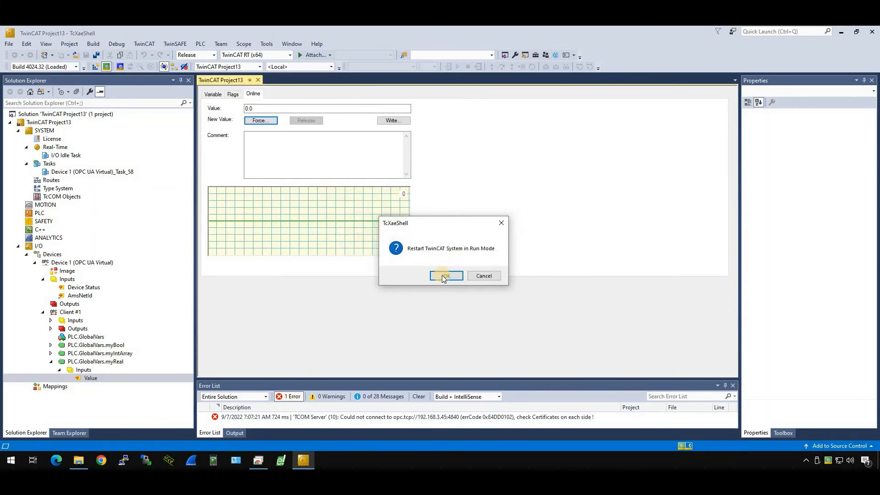
left_click(444, 275)
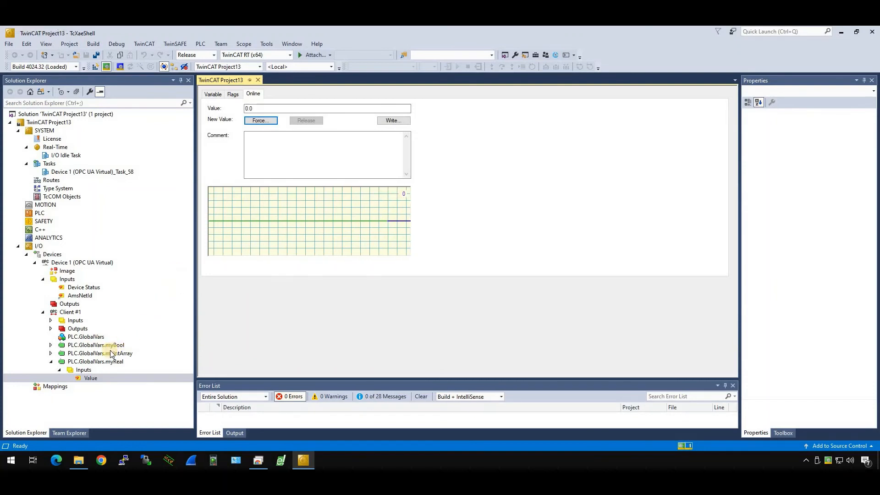
Check the PLC.GlobalVars.myReal input, then view the online value of the PLC.GlobalVars.myBool input under Client #1.
left_click(83, 371)
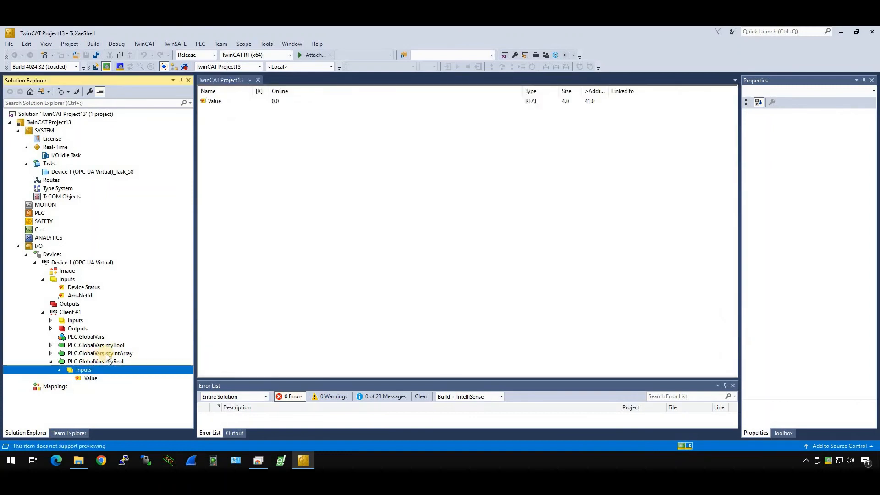
left_click(51, 345)
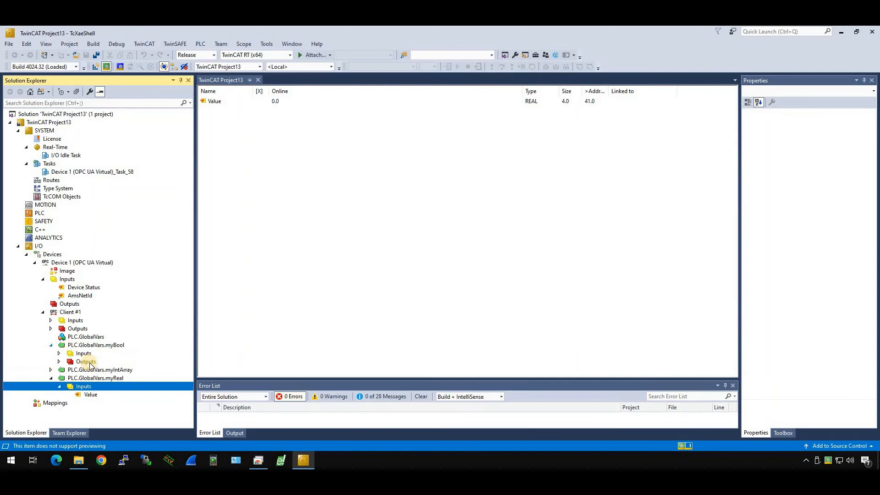
left_click(59, 362)
left_click(58, 354)
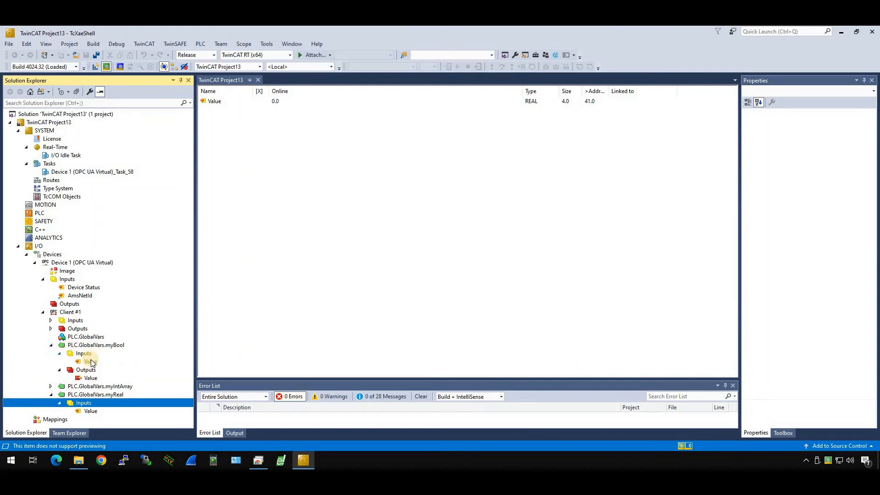
left_click(85, 353)
left_click(91, 362)
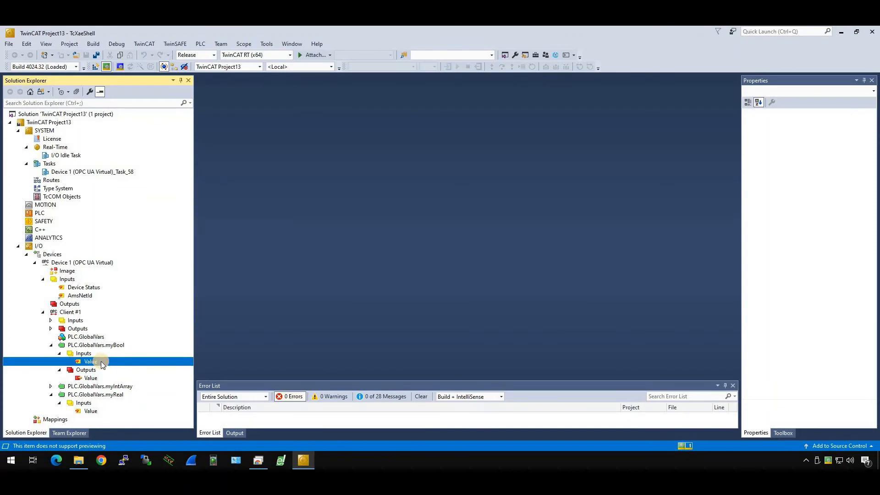
double_click(102, 364)
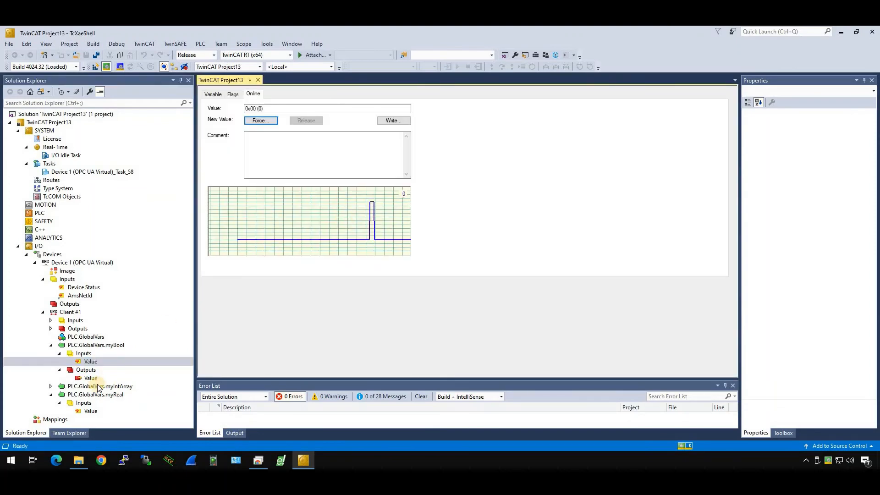
double_click(85, 379)
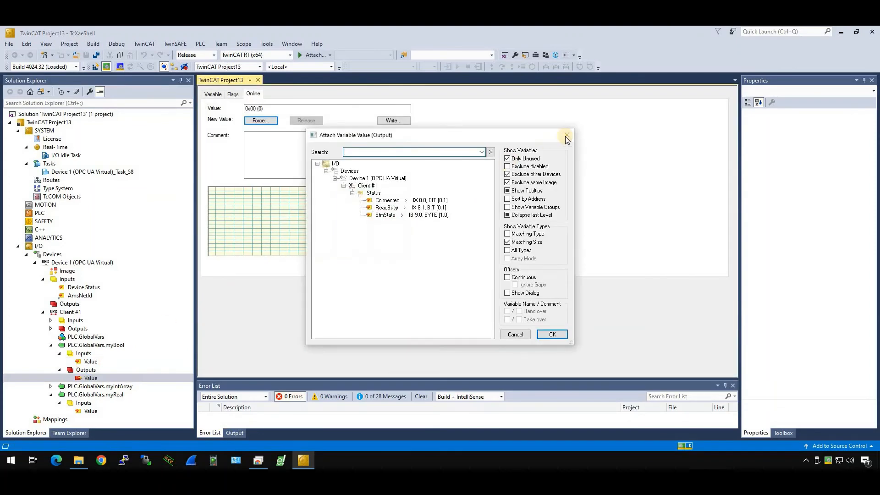
left_click_drag(557, 136, 498, 130)
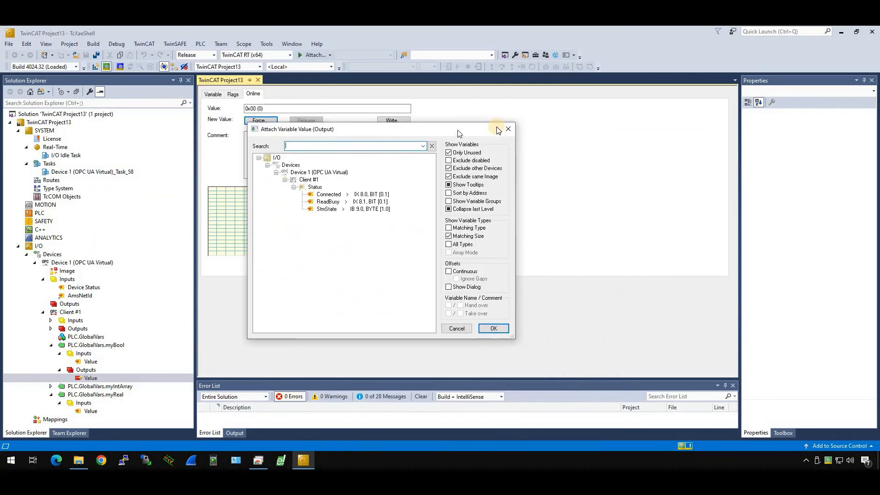
left_click(509, 126)
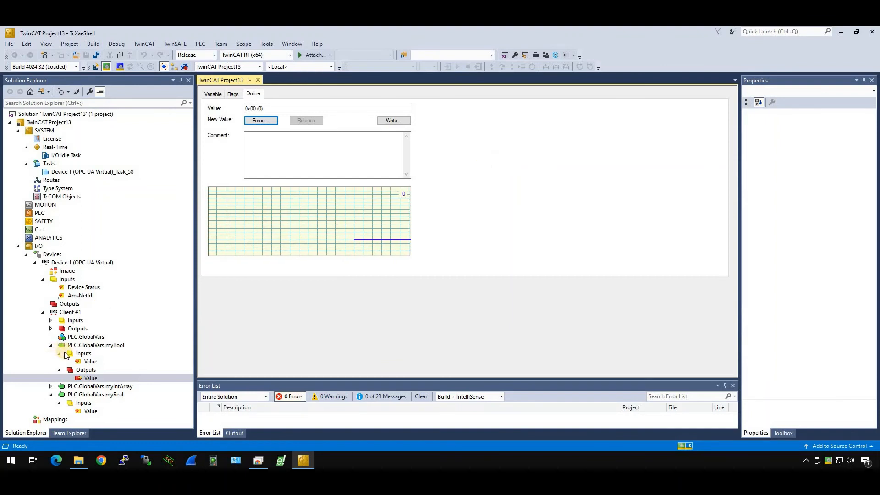
Return to the online value of the PLC.GlobalVars.myBool input.
left_click(100, 360)
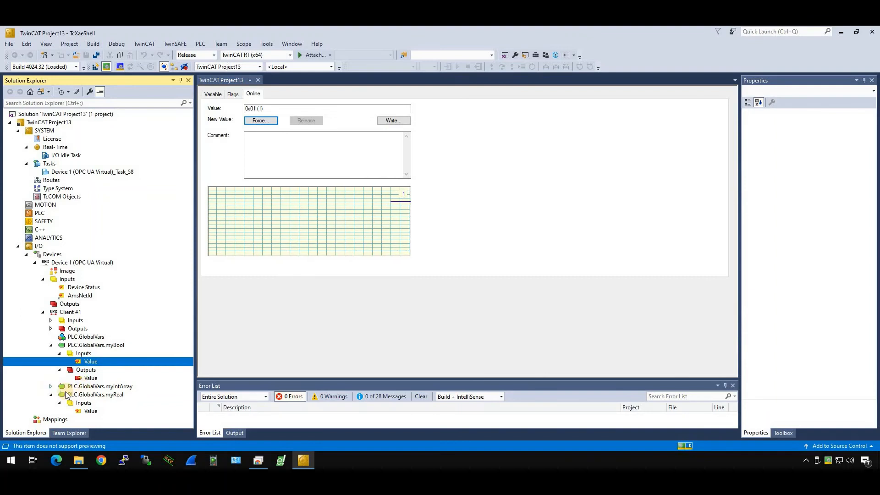
Check the online values of the PLC.GlobalVars.myIntArray outputs and inputs, then of the PLC.GlobalVars.myReal inputs.
left_click(51, 386)
scroll(76, 381, "down", 1)
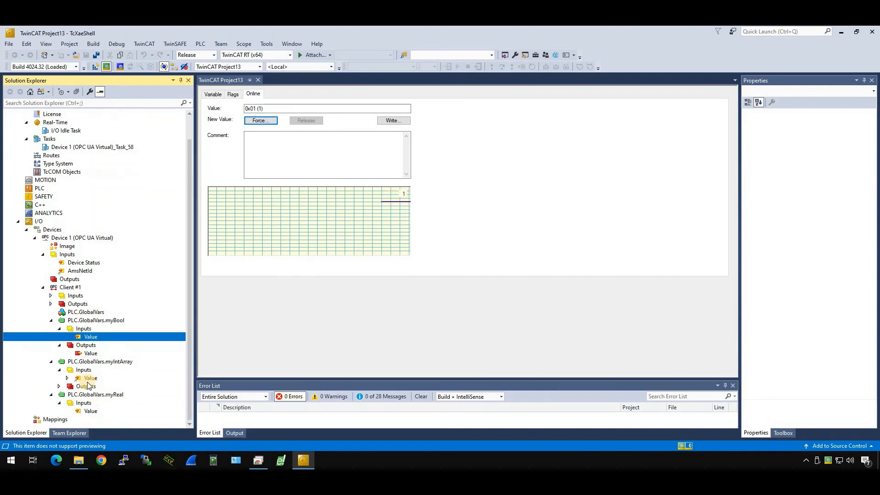
left_click(86, 386)
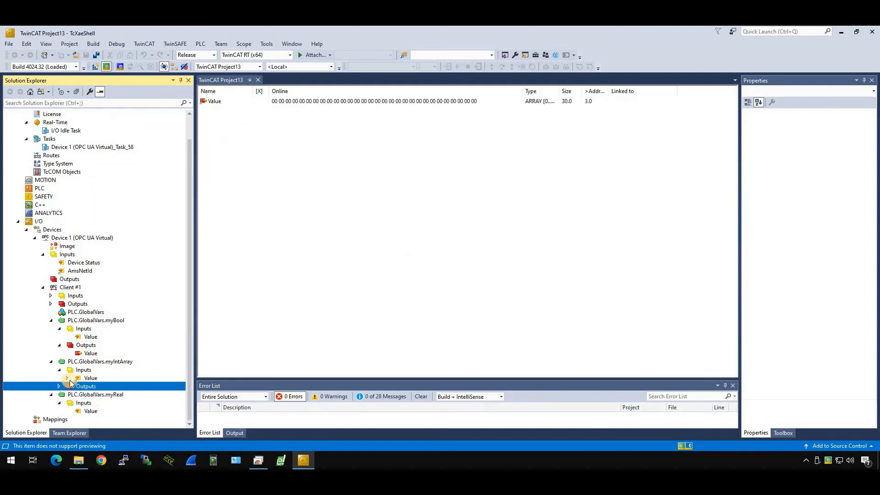
left_click(67, 378)
scroll(87, 299, "down", 3)
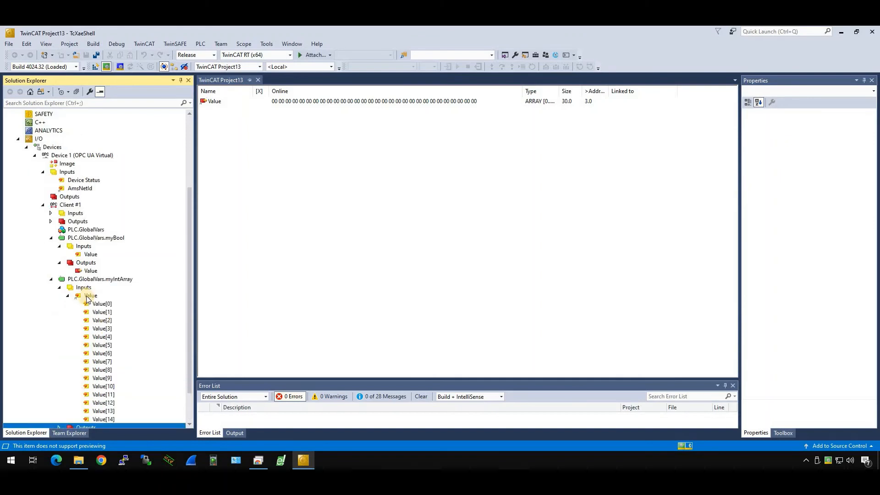
left_click(86, 289)
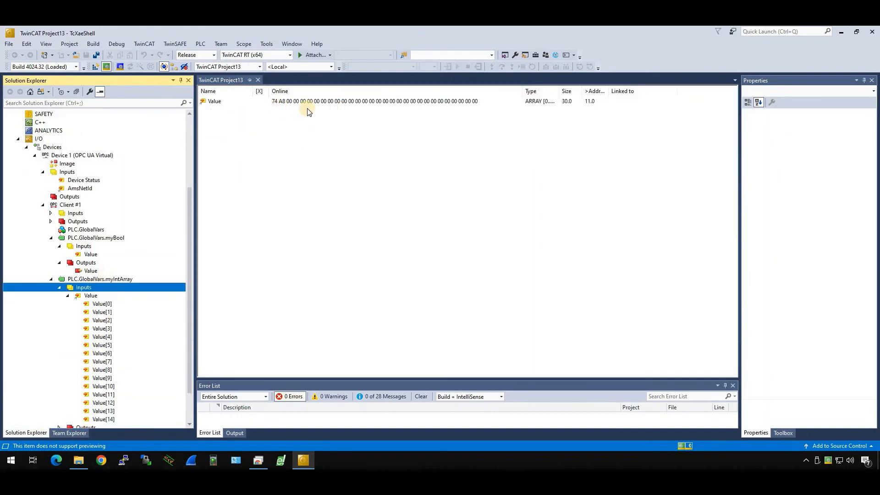
left_click(67, 295)
left_click(90, 402)
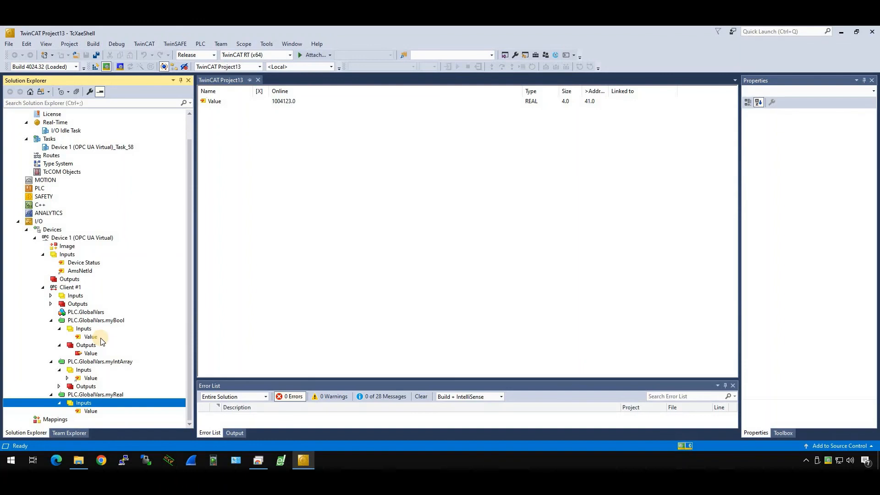
Enable client-wide writing by setting the Write Enable control output of Client #1 to 1.
left_click(73, 287)
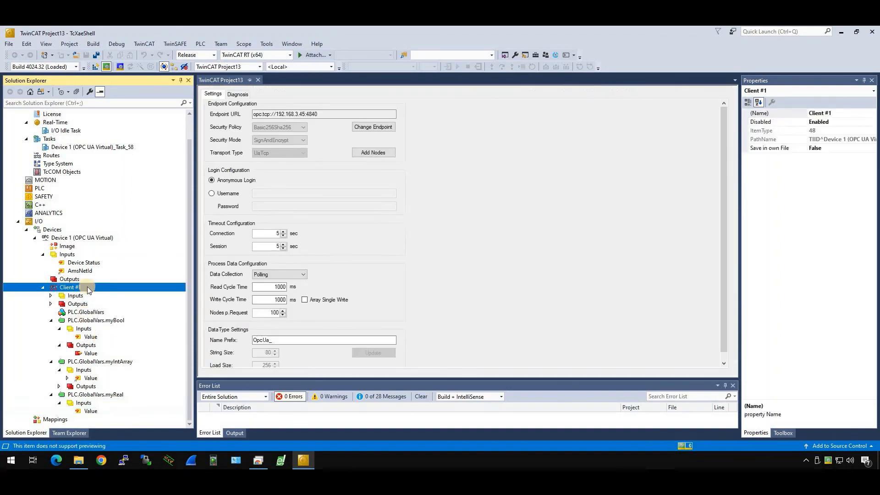
left_click(50, 304)
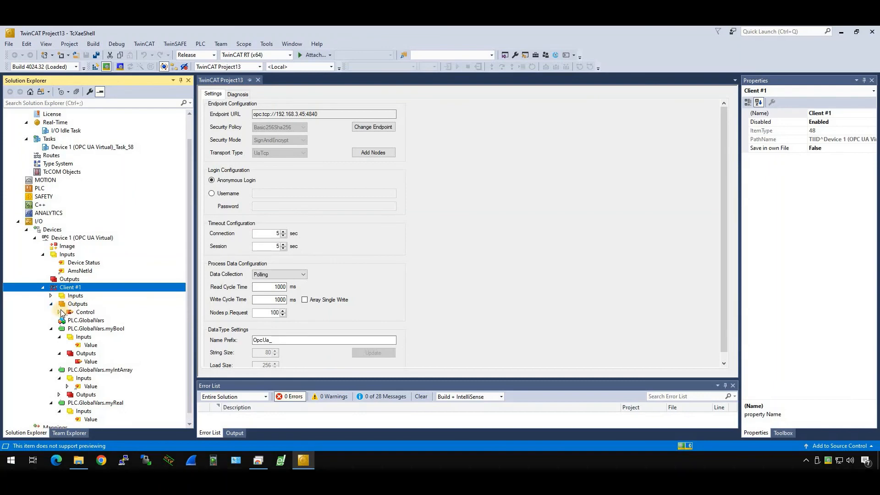
left_click(60, 312)
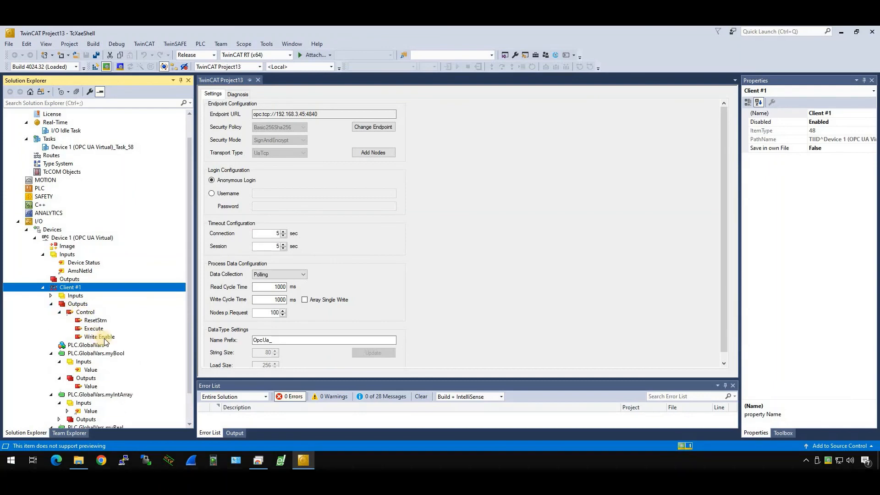
double_click(100, 337)
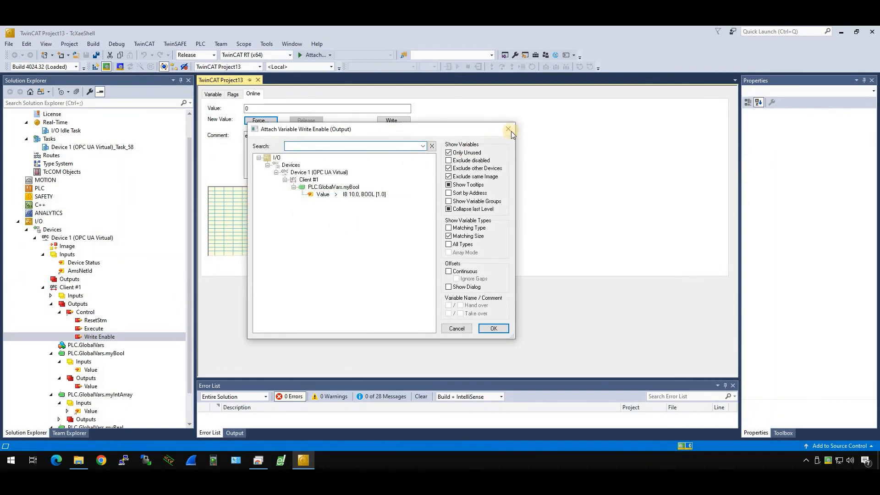
left_click(511, 131)
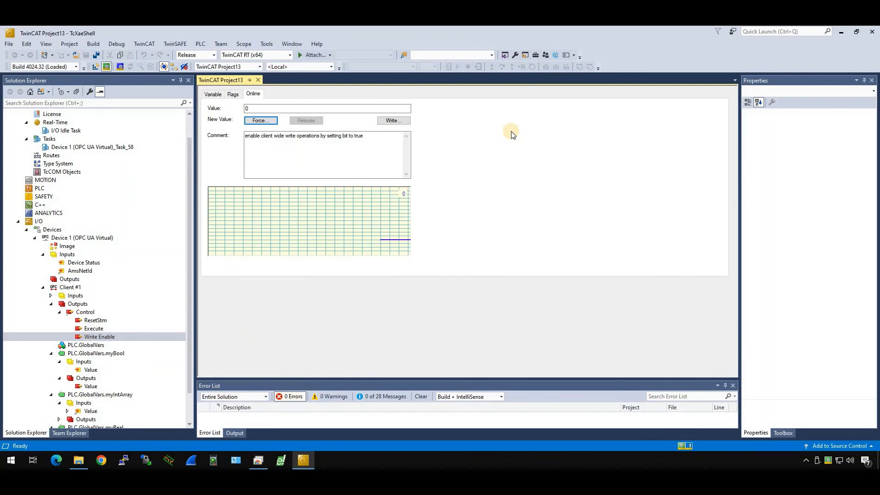
left_click(397, 120)
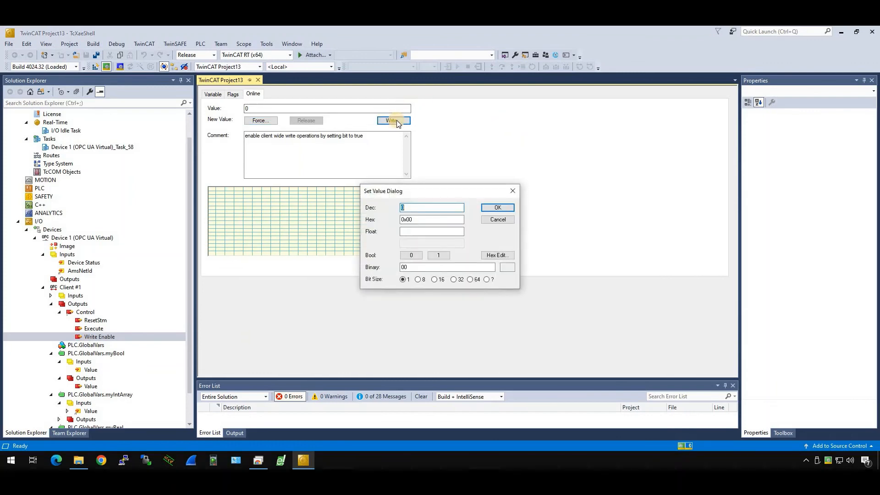
type("1")
key("Return")
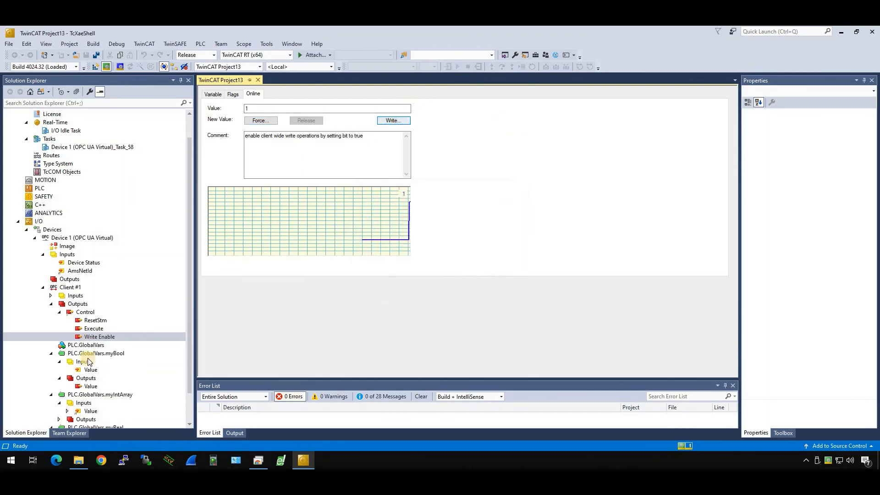
Write the value 79 to the Value[4] output of PLC.GlobalVars.myIntArray.
scroll(106, 378, "down", 2)
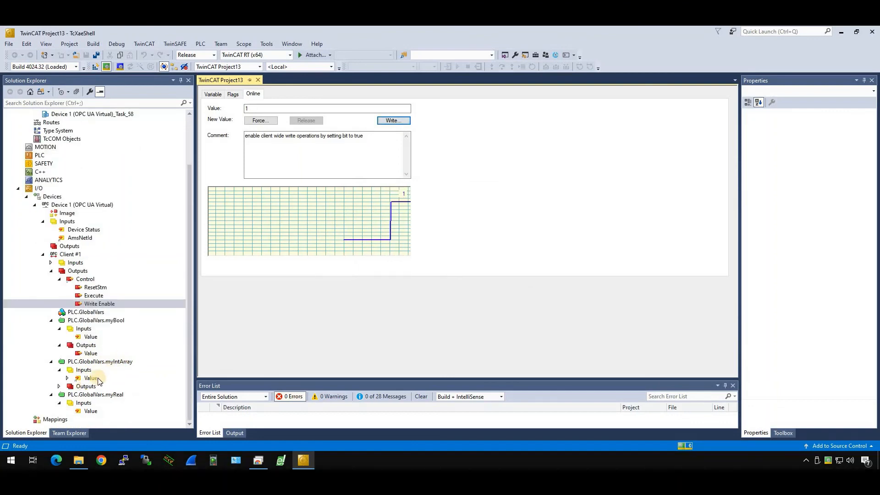
left_click(68, 379)
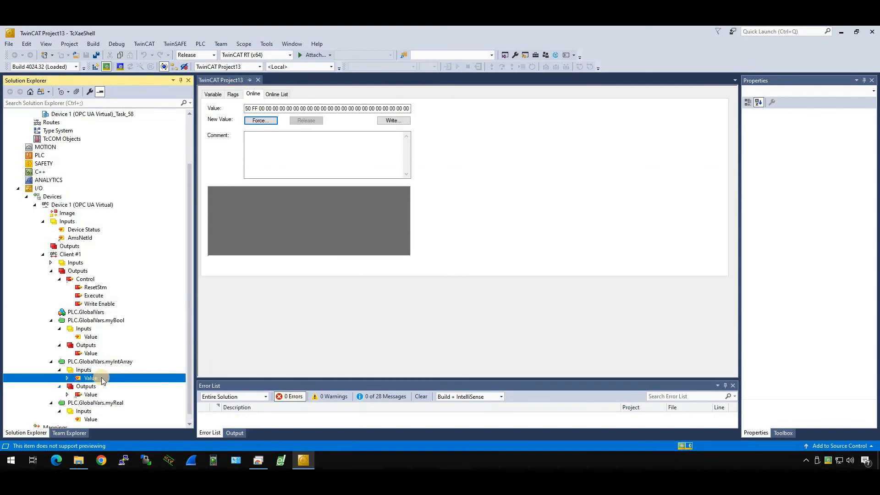
left_click(60, 387)
left_click(67, 386)
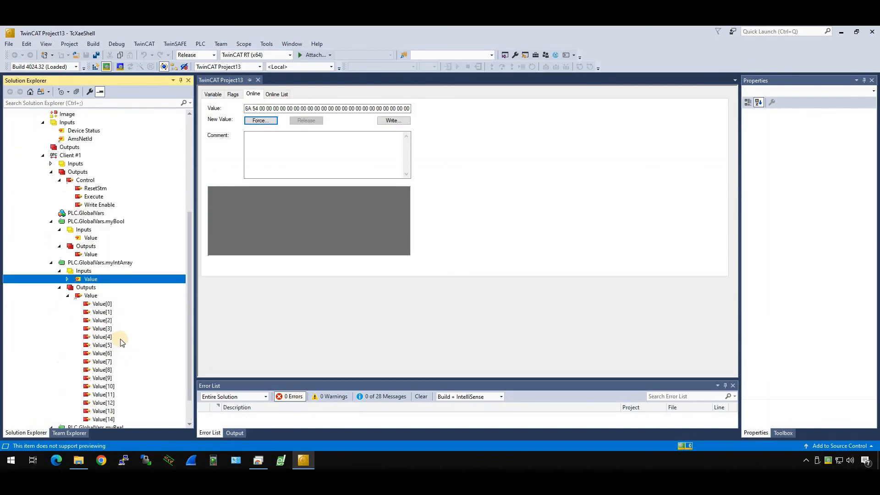
left_click(119, 339)
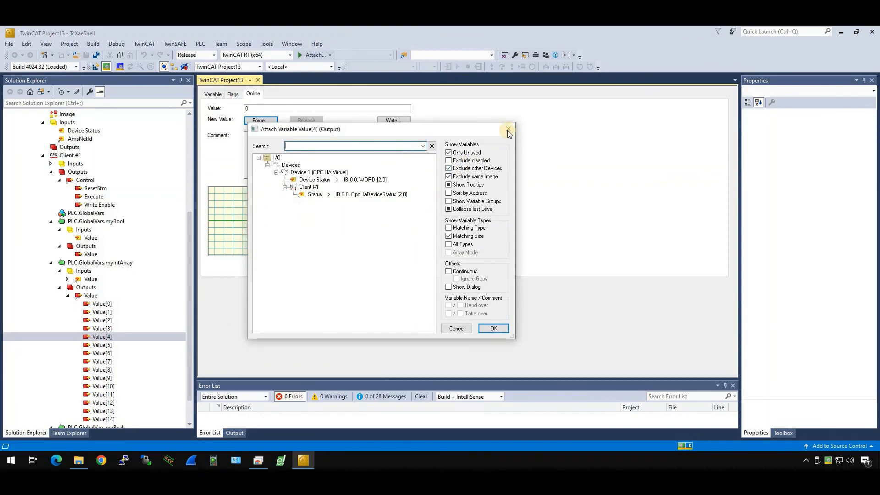
left_click(507, 129)
left_click(400, 119)
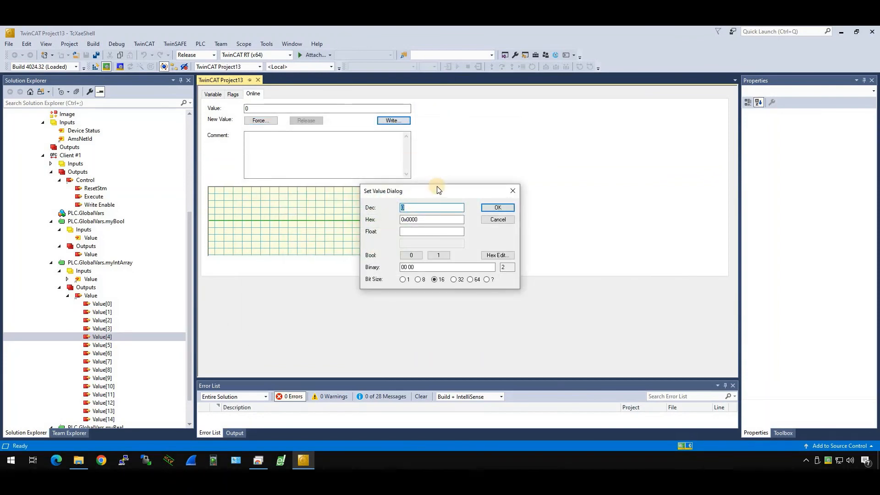
type("79")
key("Return")
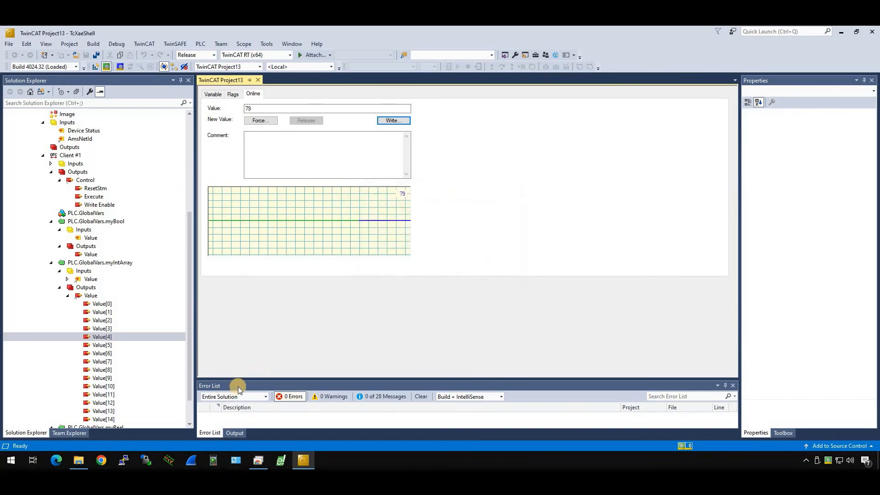
Switch to KV STUDIO in the remote virtual machine and add myIntArray[4] to a registration monitor window.
left_click(258, 458)
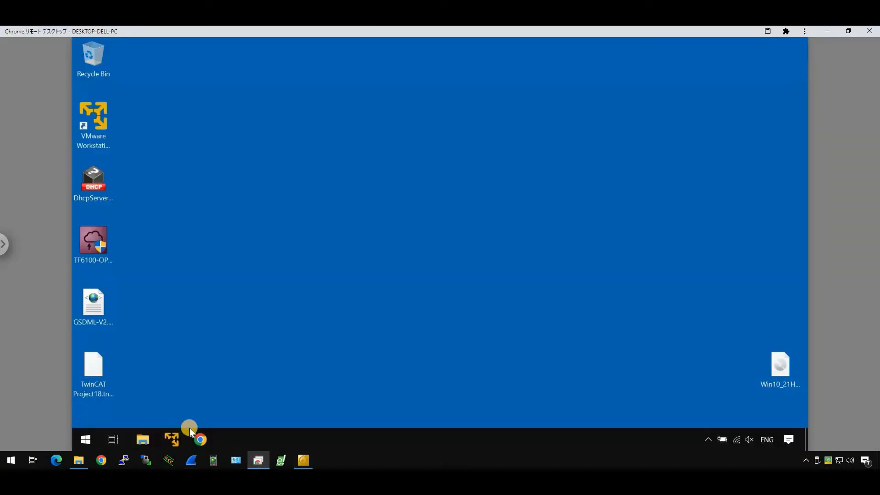
left_click(171, 438)
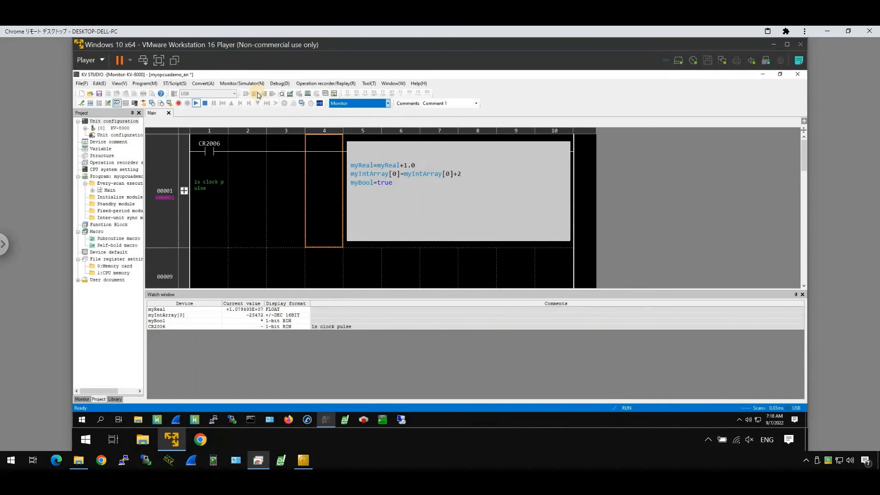
left_click(239, 84)
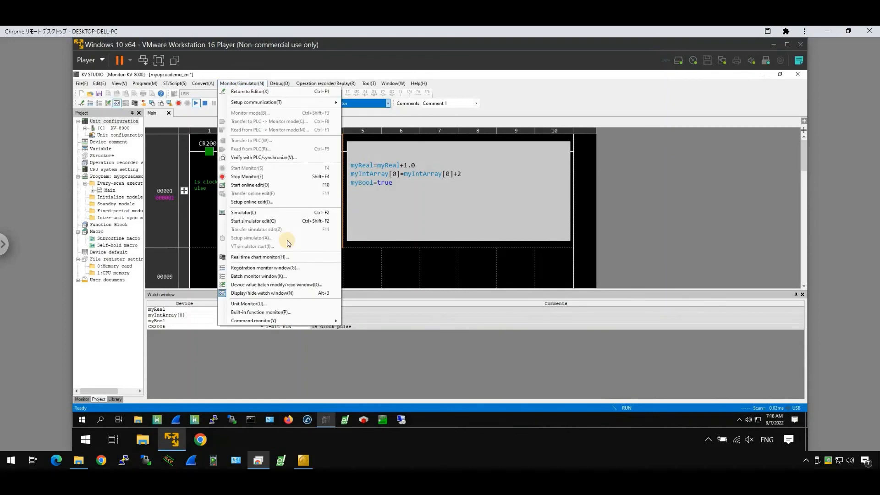
left_click(302, 270)
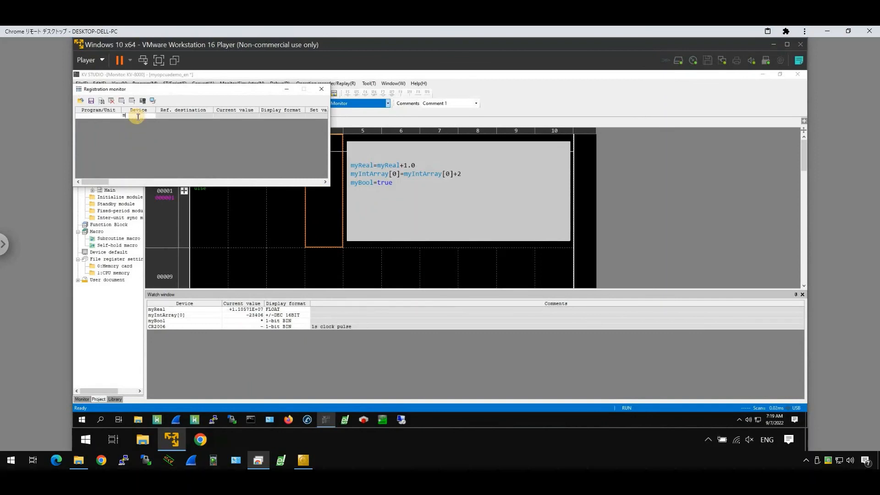
type("y")
key("Down")
key("Return")
type("[4]")
key("Return")
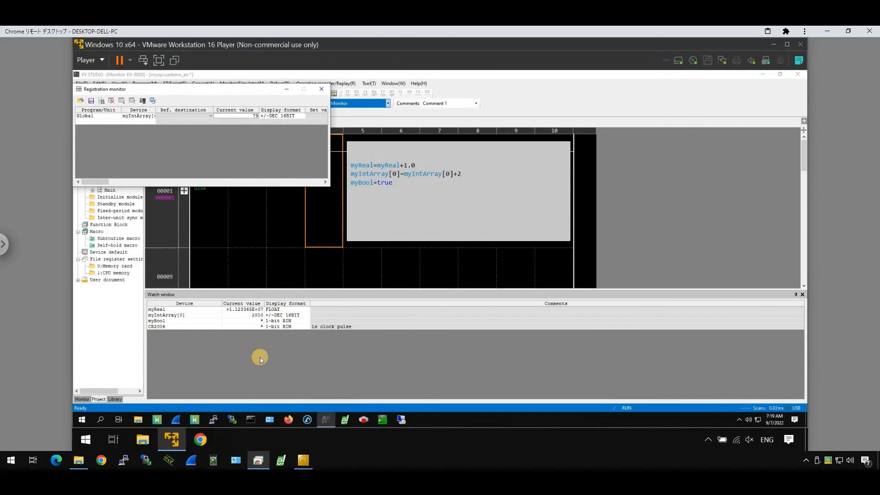
Switch back to TcXaeShell at the online value of the myIntArray Value[4] output.
left_click(303, 460)
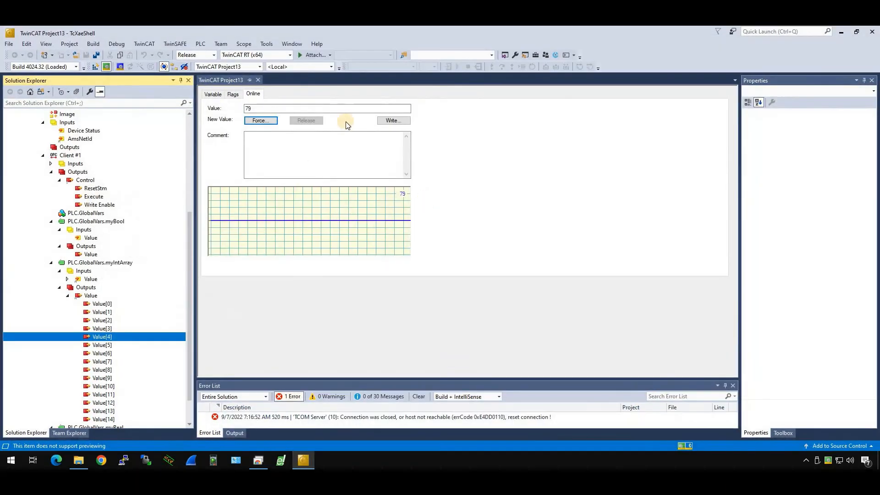